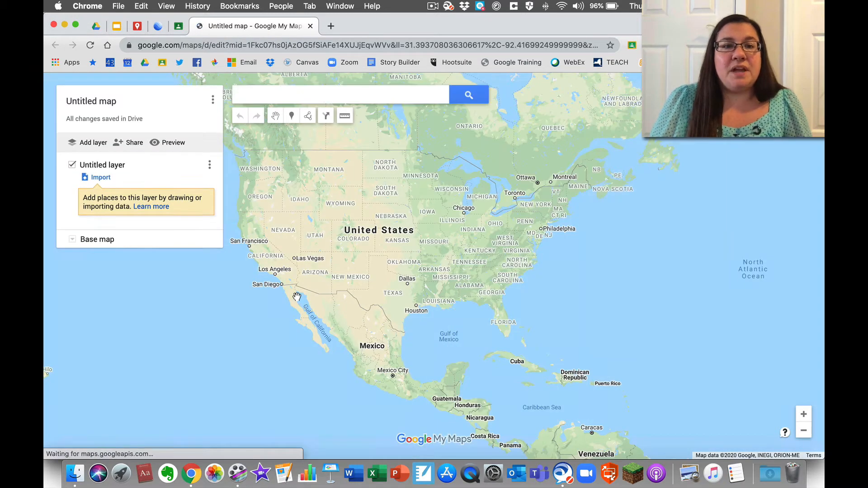
- Open google.com/mymaps in a new Chrome tab to list the owned maps
left_click(332, 27)
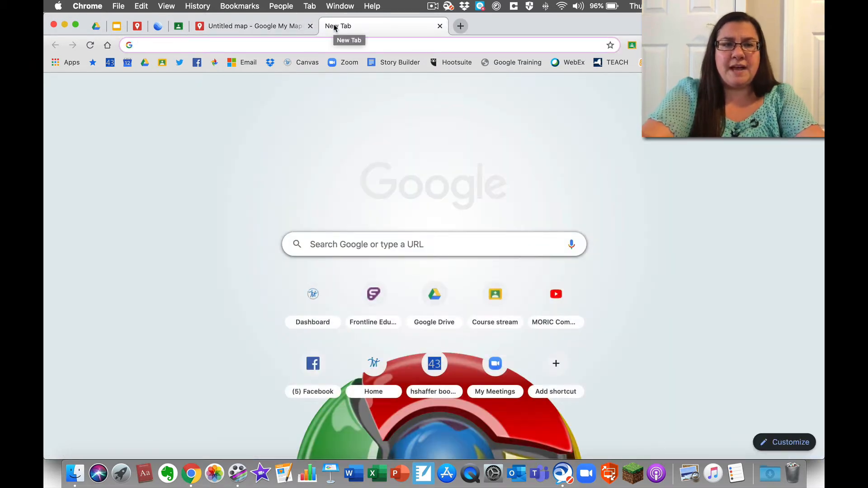
type("goo")
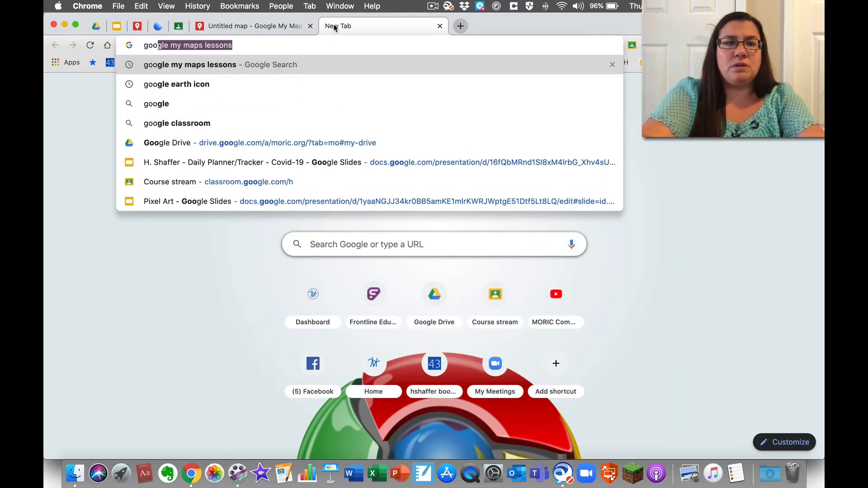
type("gle.com")
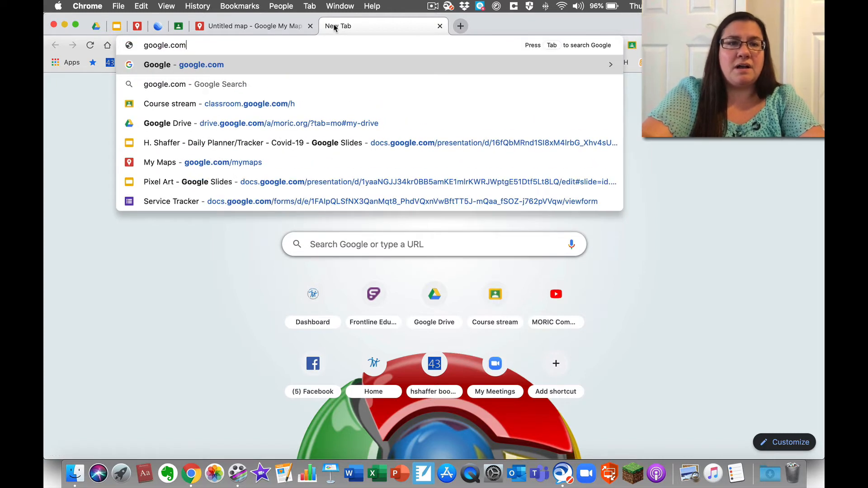
type("/mymaps")
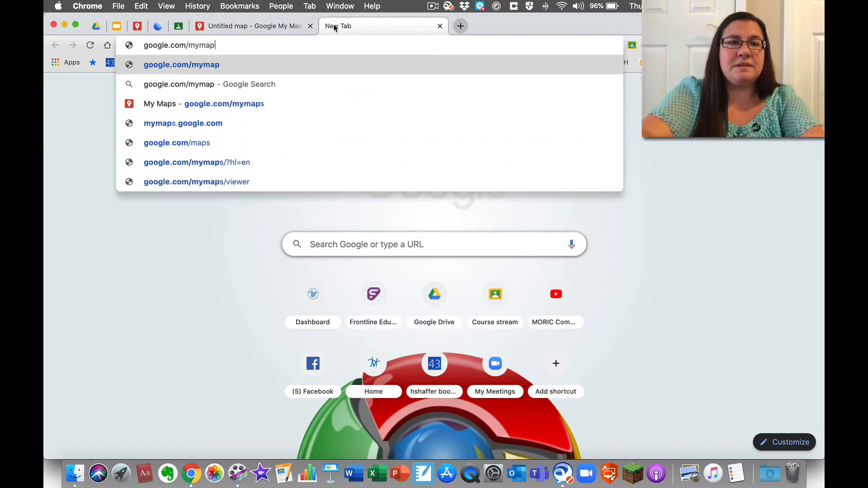
key("Return")
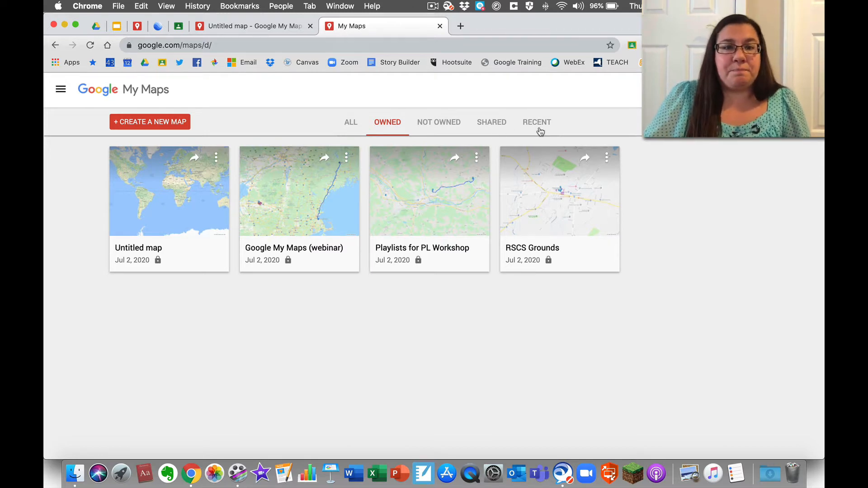
- Close the My Maps tab and centre the untitled map on New York state and New England
left_click(440, 26)
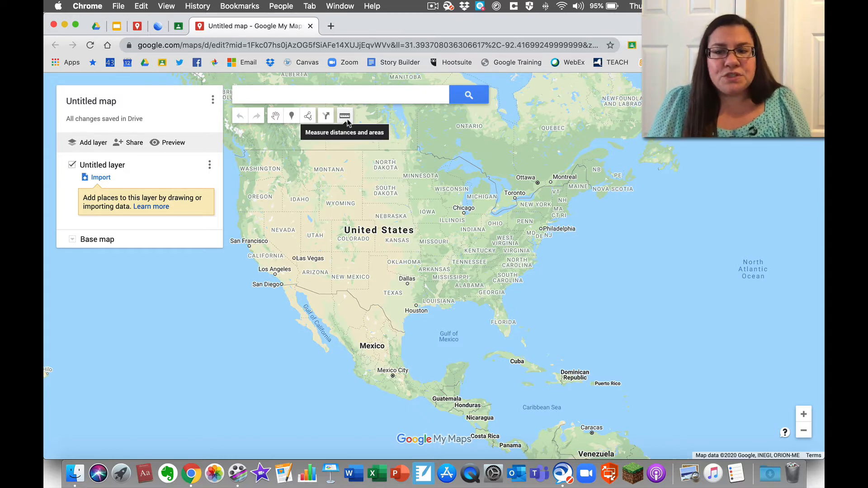
left_click(804, 431)
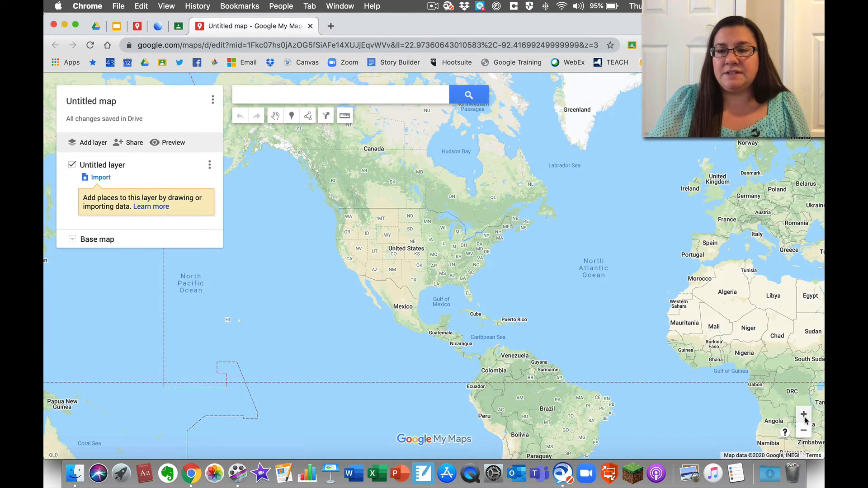
left_click(804, 415)
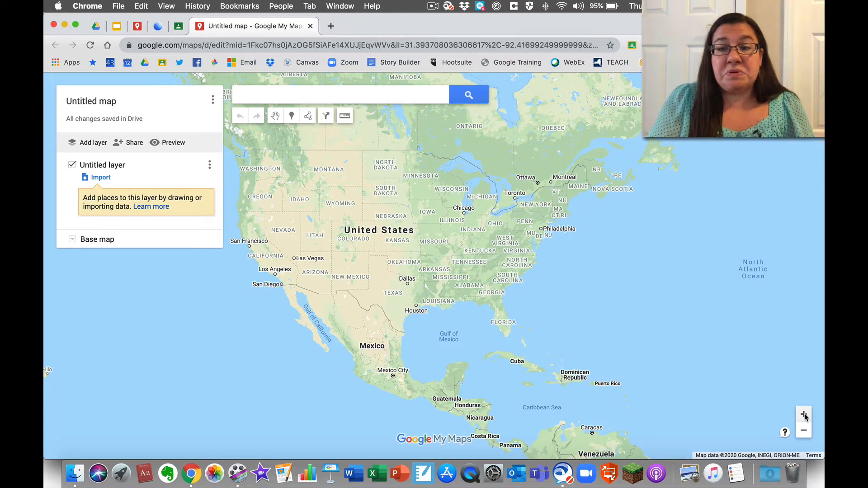
left_click(804, 415)
left_click_drag(564, 297, 376, 416)
scroll(379, 328, "up", 1)
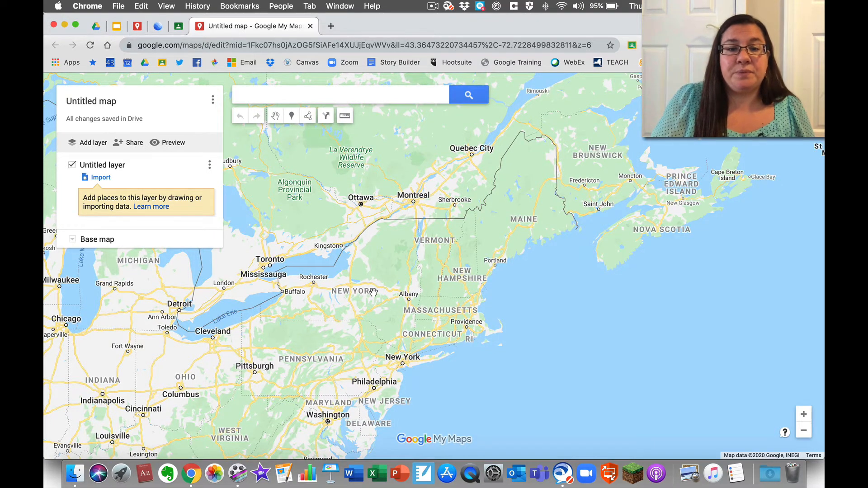
scroll(373, 289, "up", 1)
left_click_drag(373, 293, 499, 263)
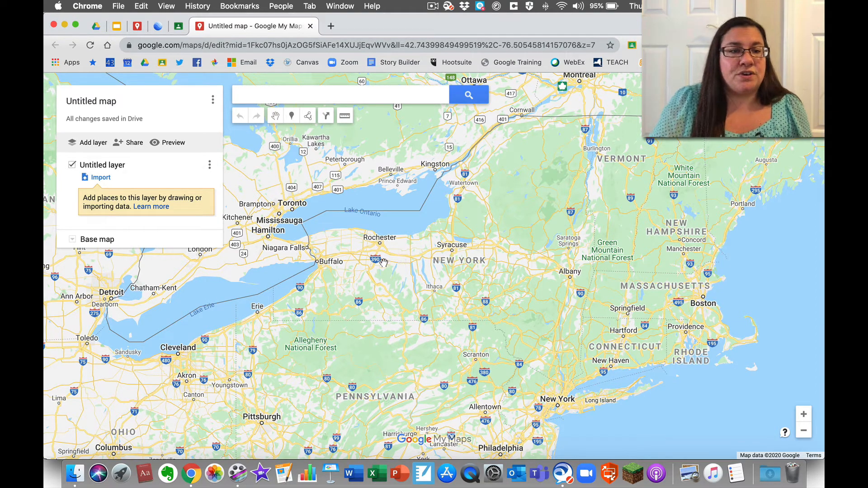
- Preview the Satellite and Light base map styles, then return to the default Map style
left_click(72, 240)
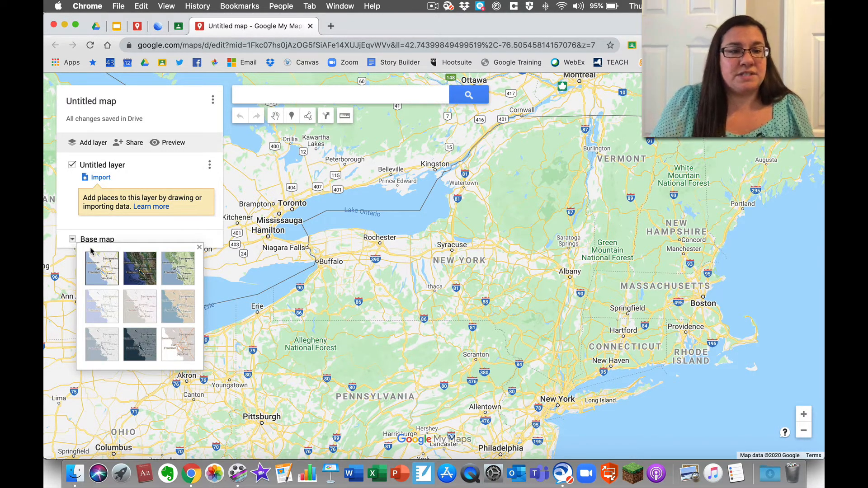
left_click(138, 268)
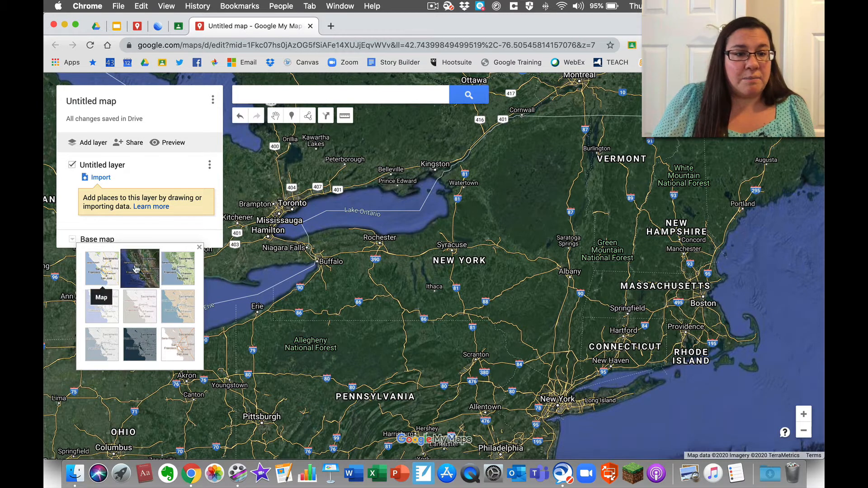
left_click(168, 342)
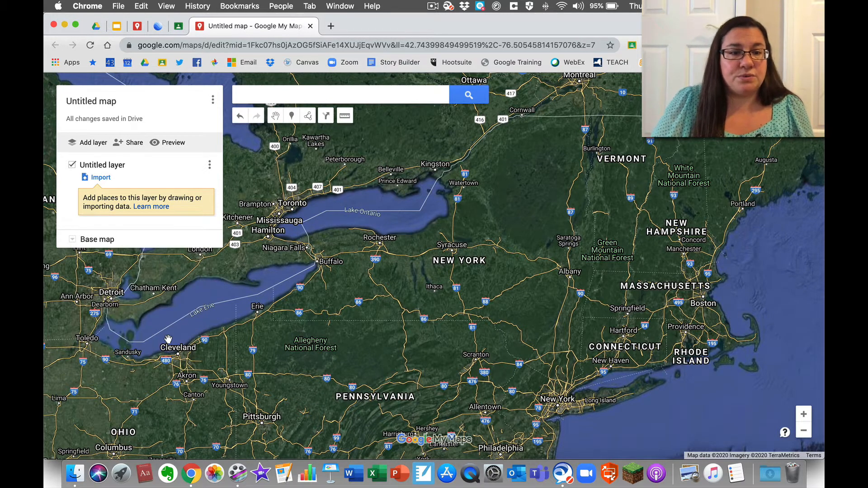
left_click(72, 239)
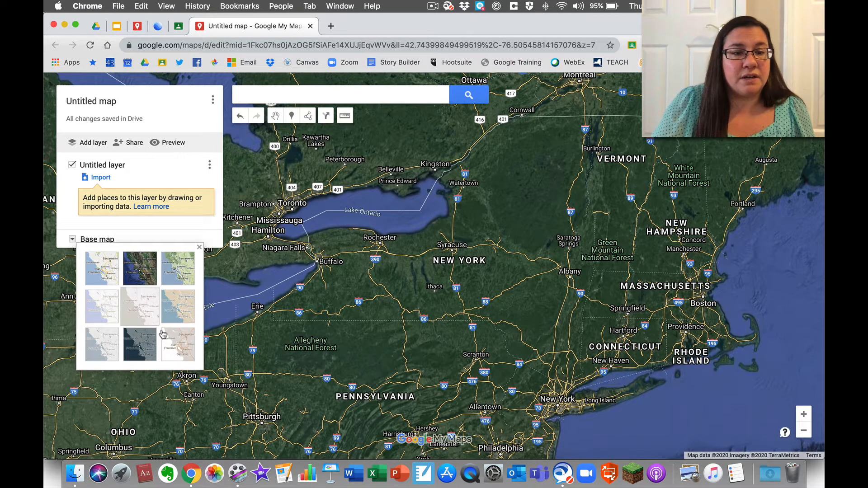
left_click(181, 343)
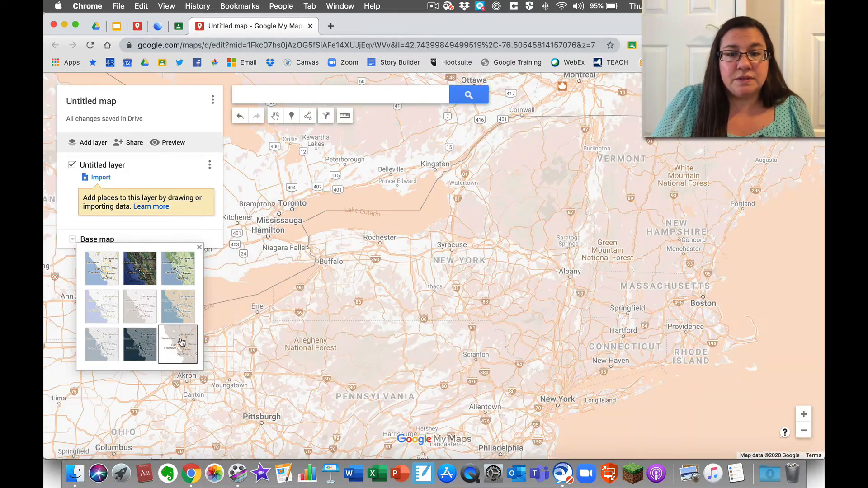
left_click(114, 274)
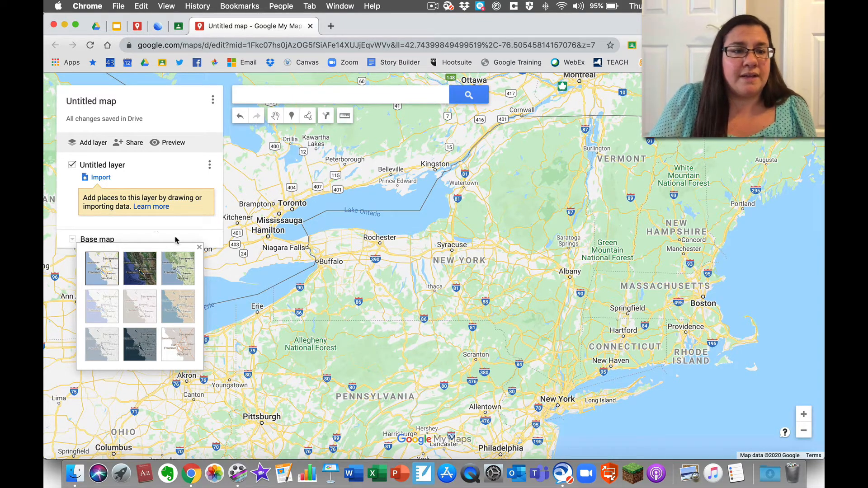
- Change the map title from 'Untitled map' to 'Demo Map' and save it
left_click(102, 106)
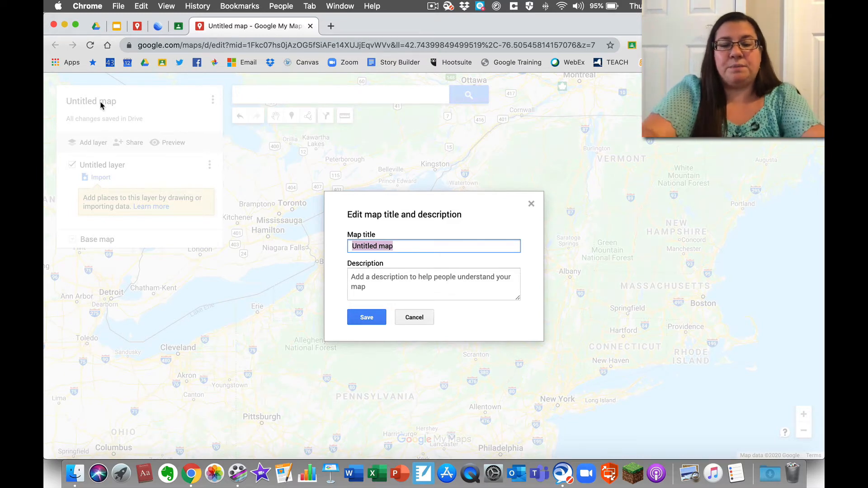
type("Te")
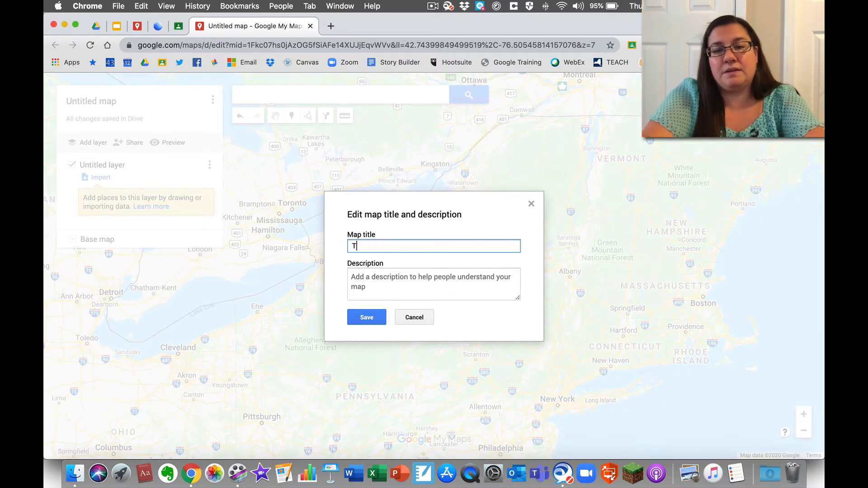
key("BackSpace")
key("BackSpace")
type("Demo Map")
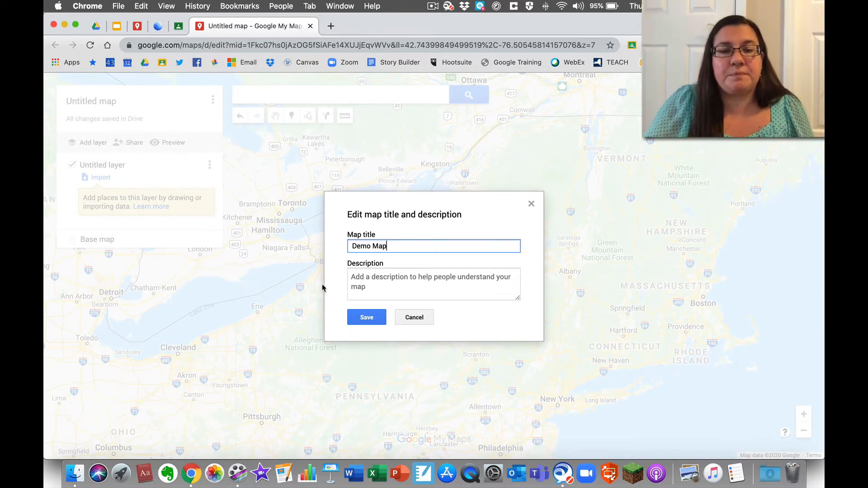
left_click(366, 316)
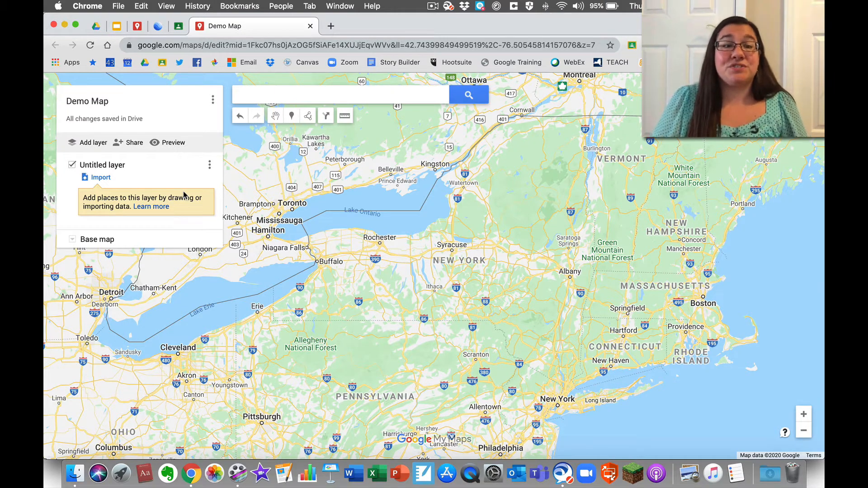
- Start sharing Demo Map with a suggested colleague as Editor, then cancel without adding them
left_click(134, 144)
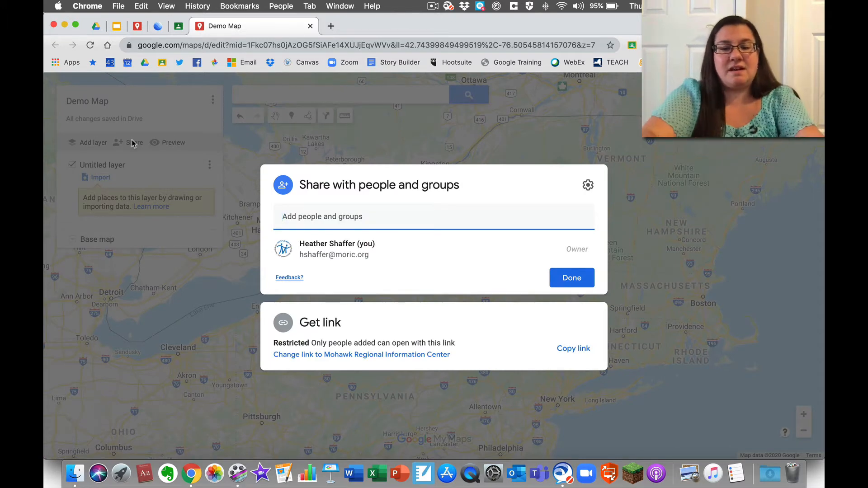
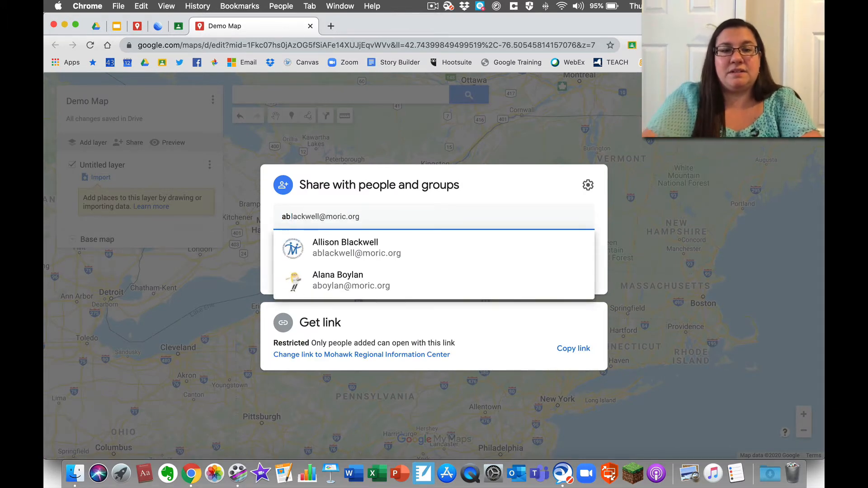
left_click(350, 271)
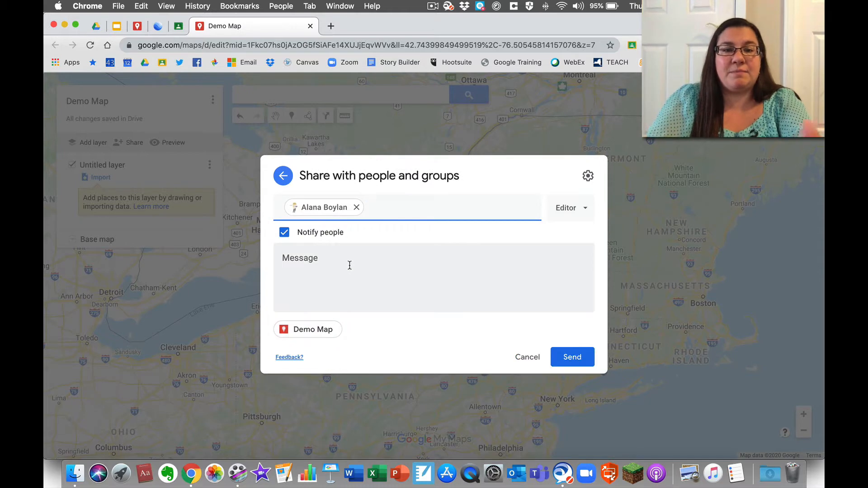
left_click(586, 209)
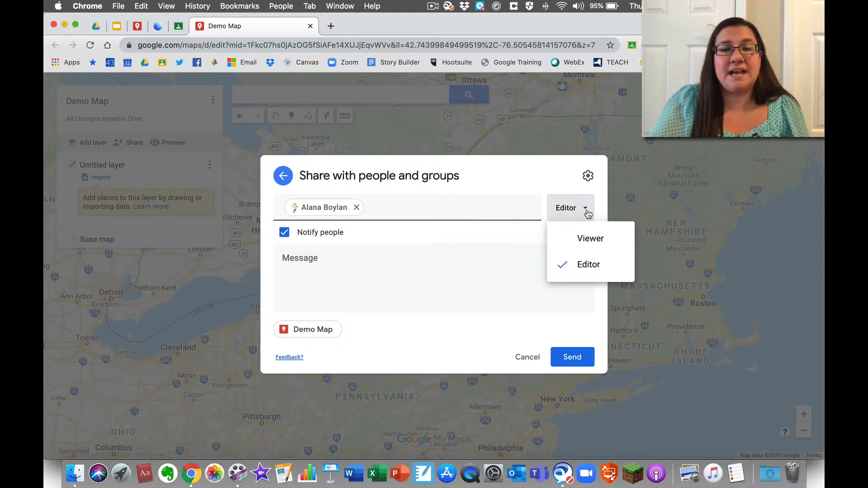
left_click(531, 244)
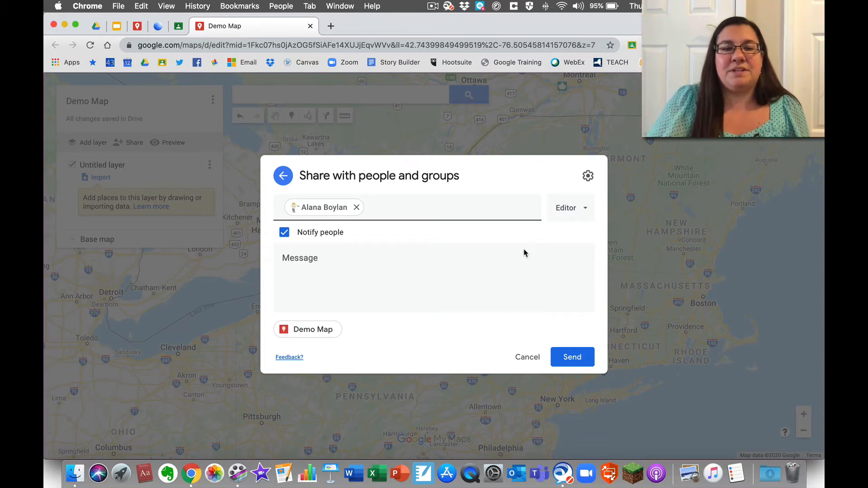
left_click(529, 357)
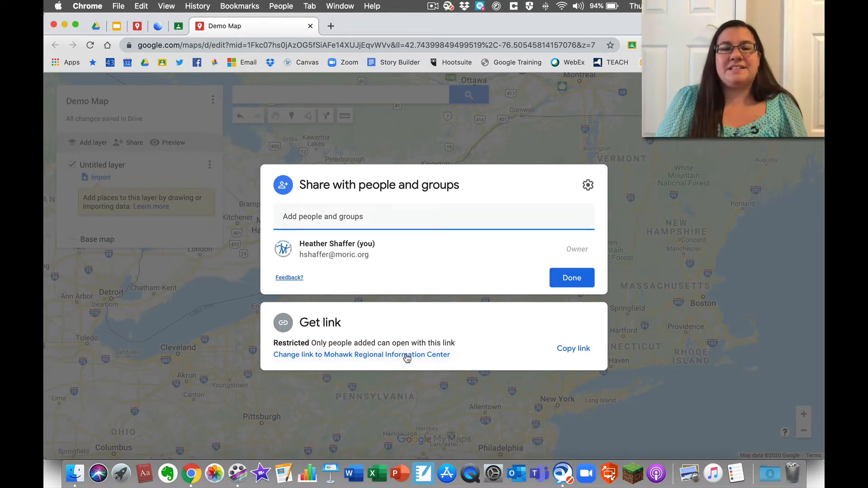
- Change link access from Restricted to 'Anyone with the link' as Viewer, then close sharing
left_click(332, 324)
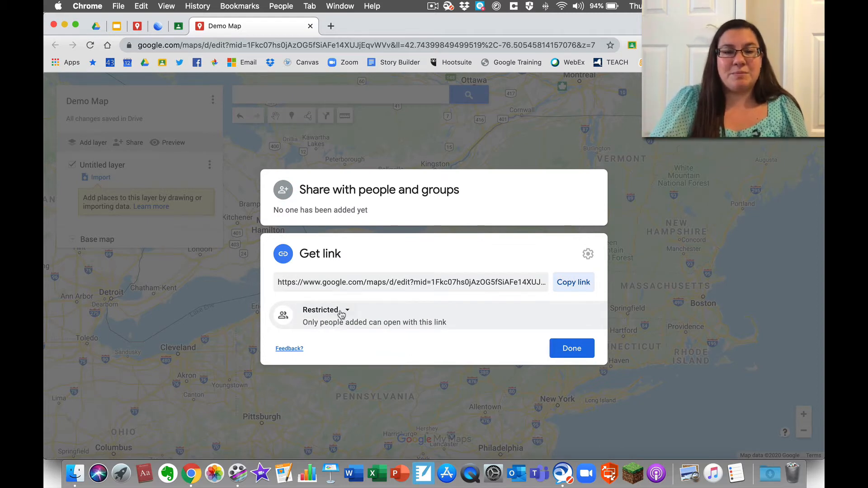
left_click(348, 310)
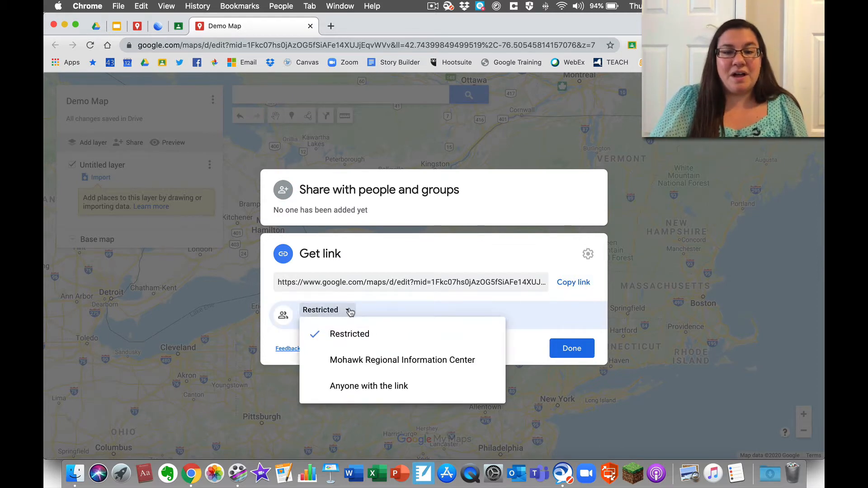
left_click(358, 386)
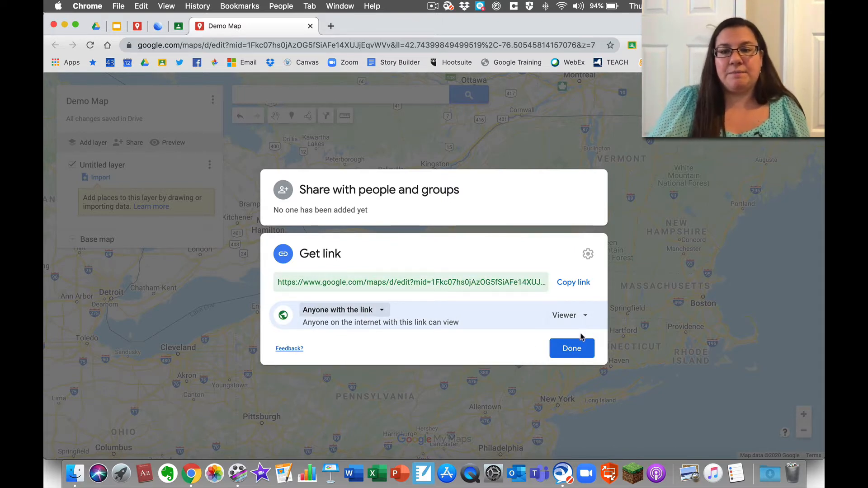
left_click(570, 349)
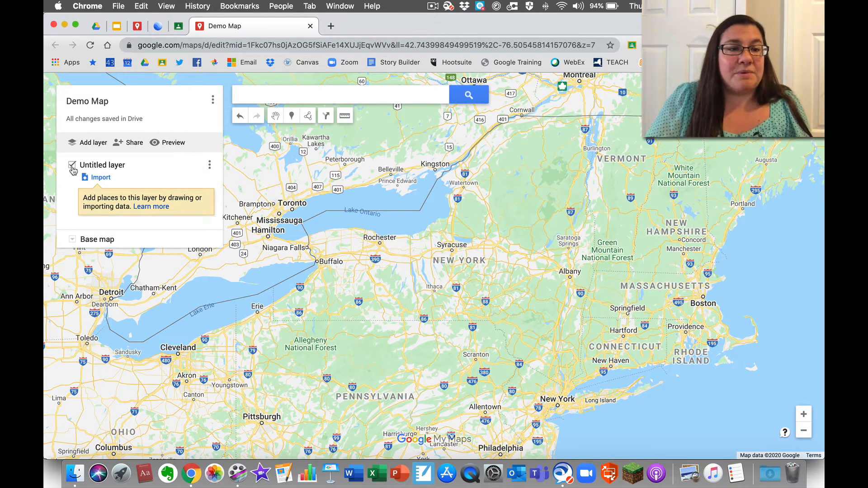
- Rename the Untitled layer to 'Schools'
left_click(102, 165)
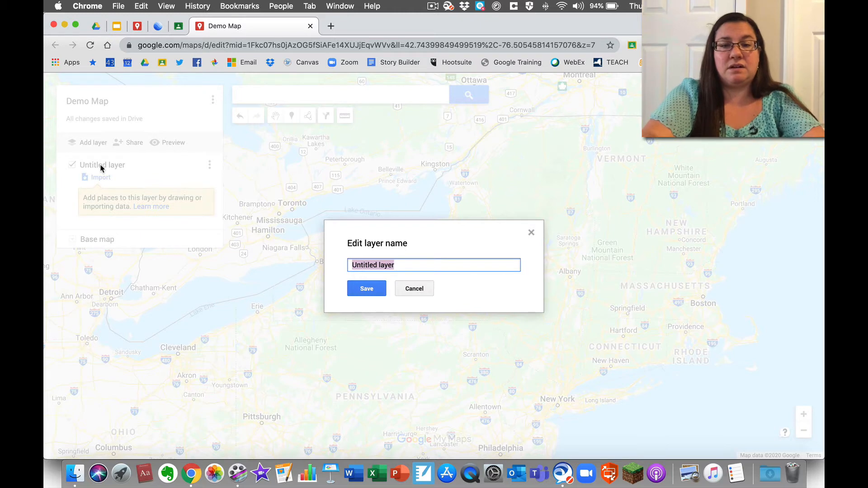
type("Schools")
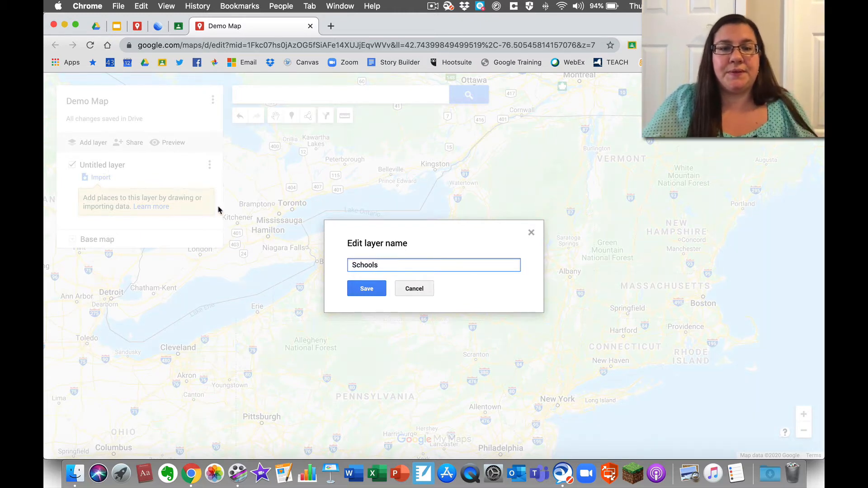
left_click(367, 288)
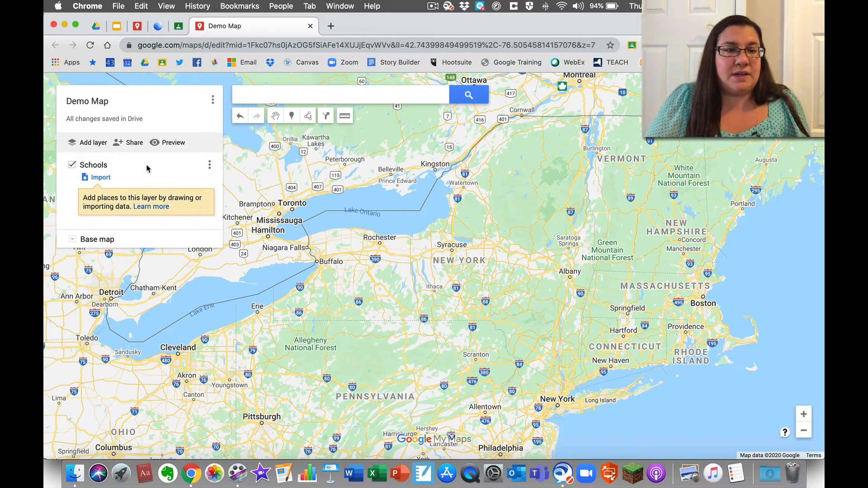
- Add a new layer and rename it 'Lakes'
left_click(96, 146)
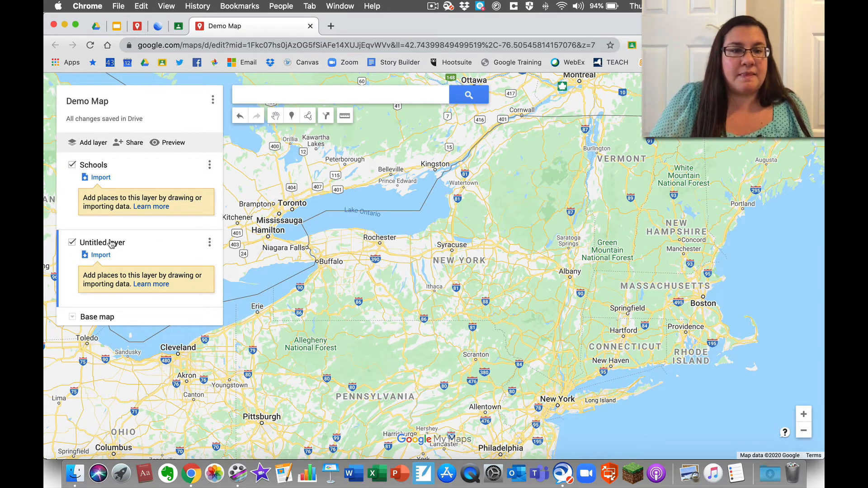
left_click(209, 244)
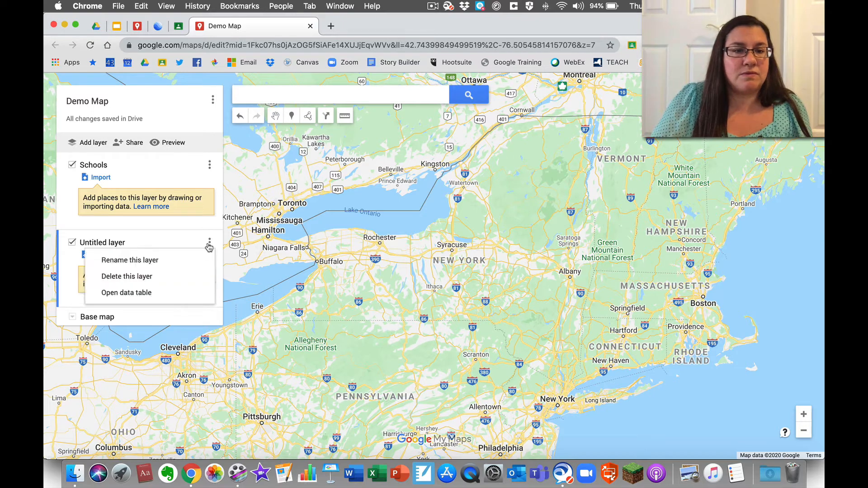
left_click(153, 262)
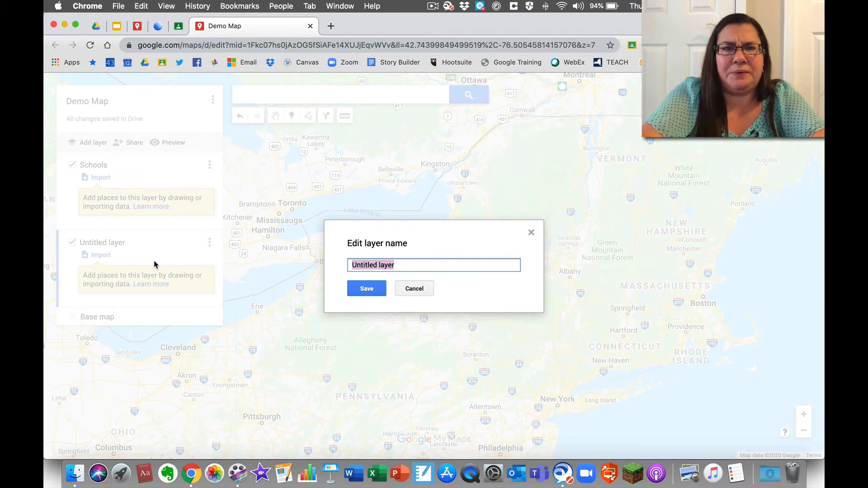
type("Lakes")
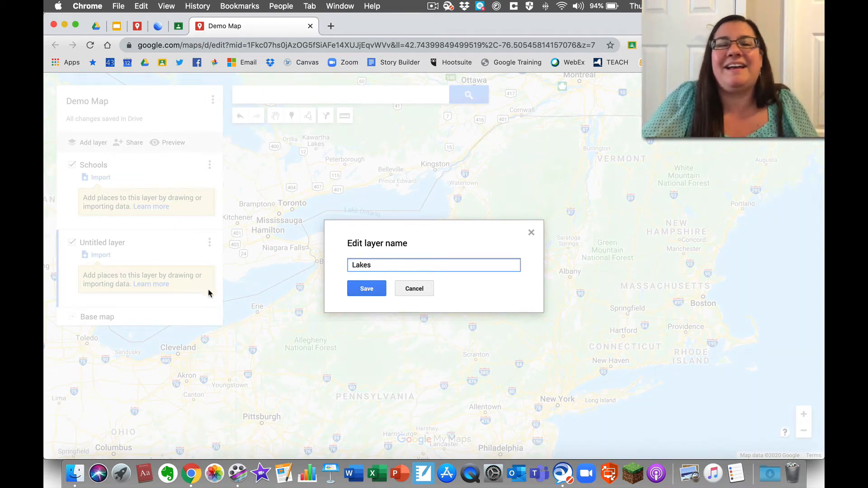
left_click(354, 286)
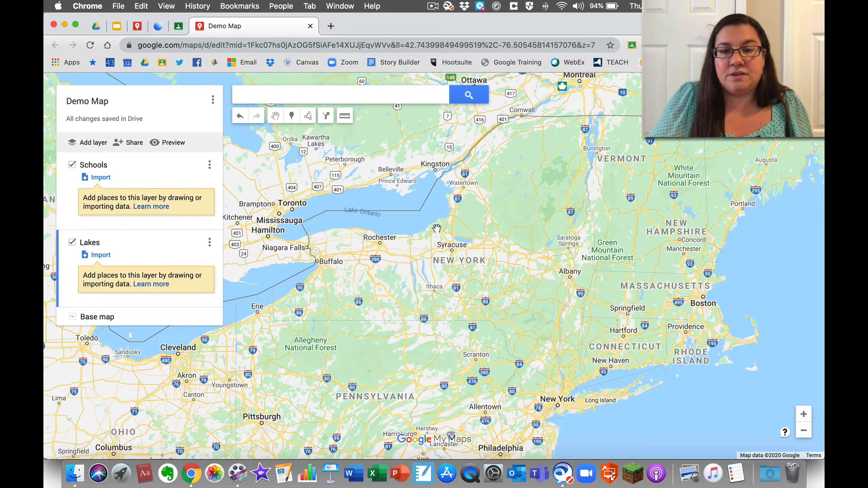
- Zoom in on central New York and centre the map on Oneida and Vernon
left_click(804, 414)
left_click(804, 414)
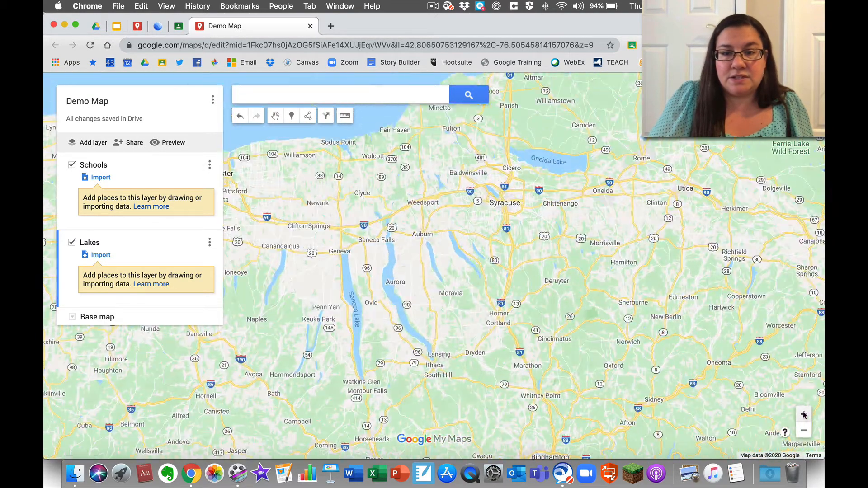
left_click_drag(628, 247, 562, 298)
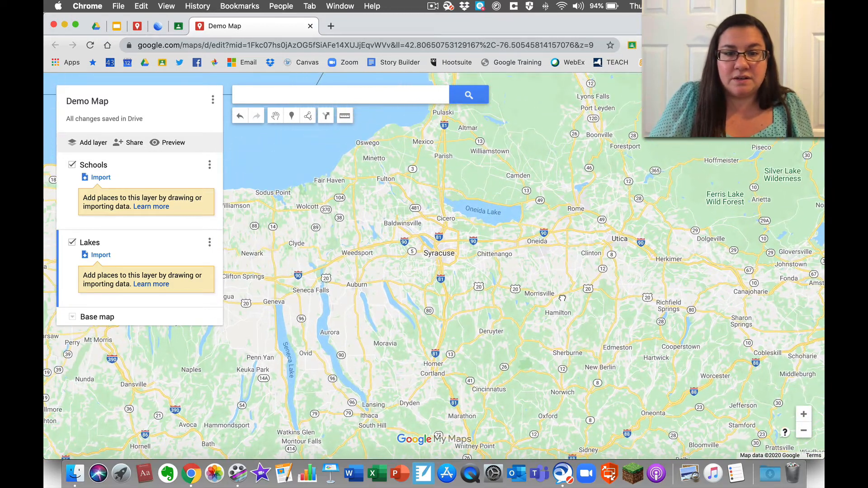
left_click(804, 414)
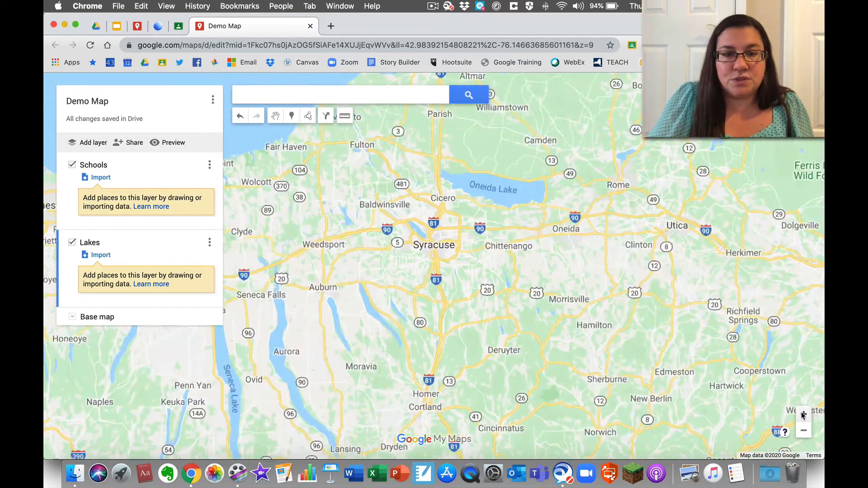
left_click(804, 414)
left_click(803, 415)
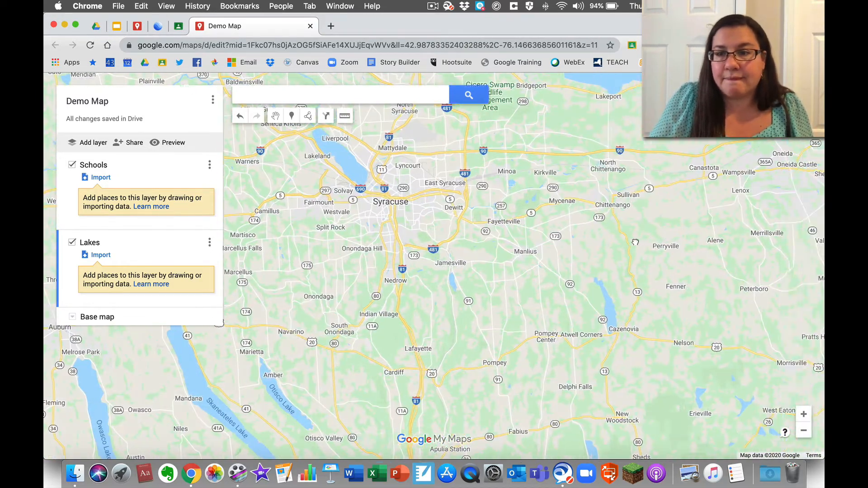
left_click_drag(636, 242, 236, 272)
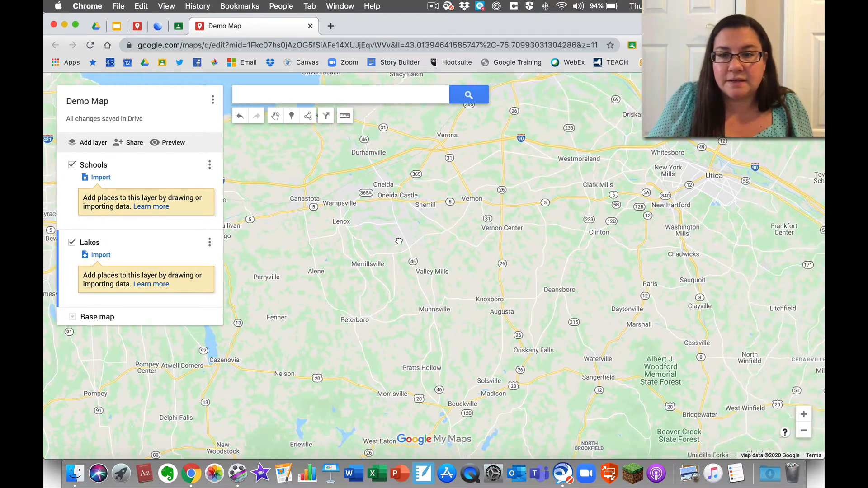
left_click_drag(399, 241, 354, 274)
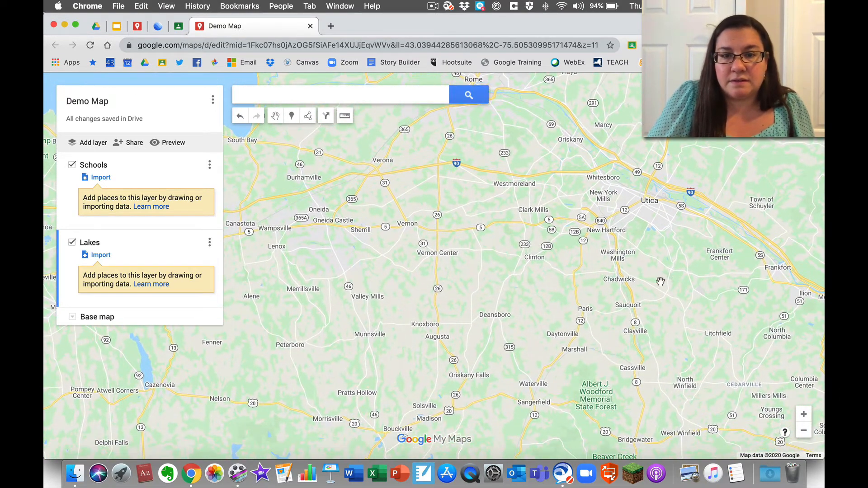
left_click(803, 415)
left_click_drag(413, 248, 578, 274)
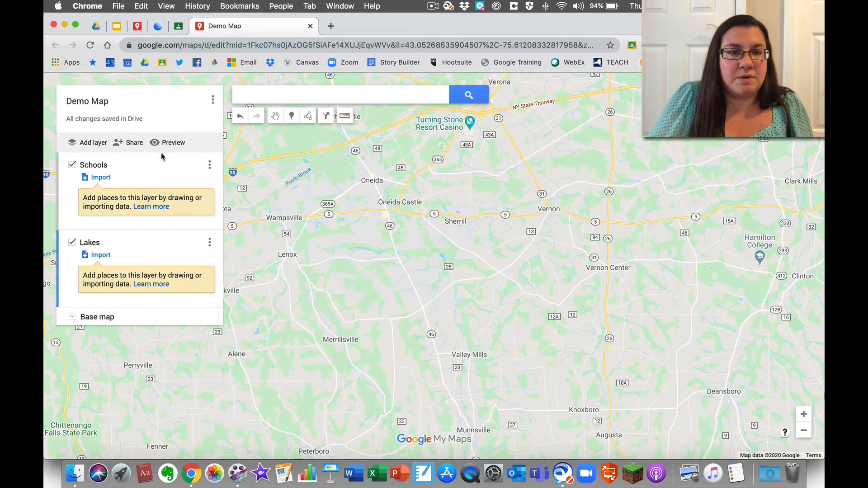
- Select the Add marker tool and zoom to street level near Oneida High School
left_click(292, 115)
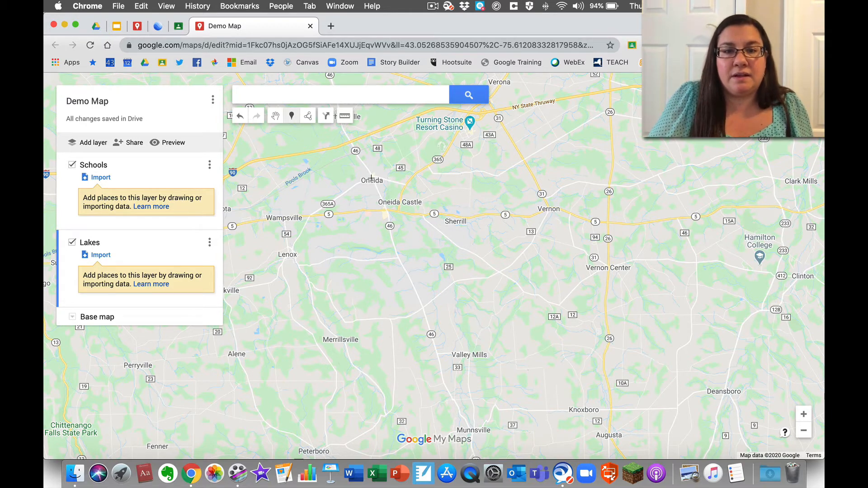
left_click(803, 414)
left_click(803, 414)
left_click(803, 414)
left_click(803, 414)
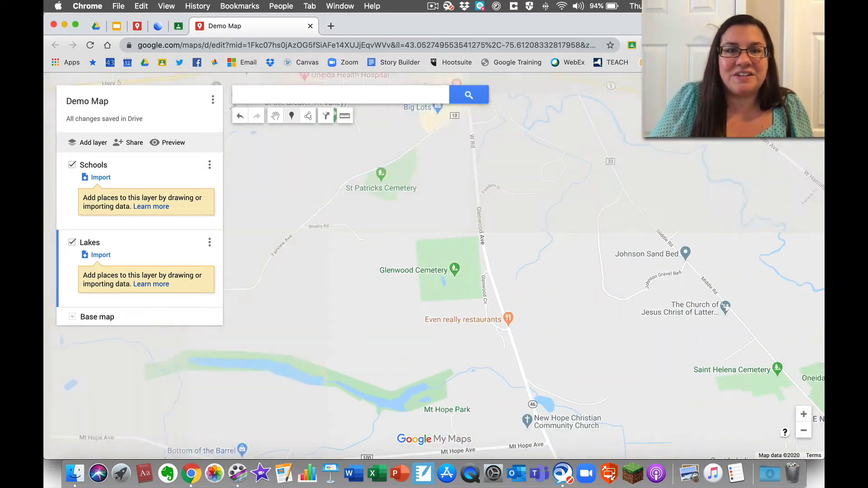
left_click_drag(579, 158, 581, 439)
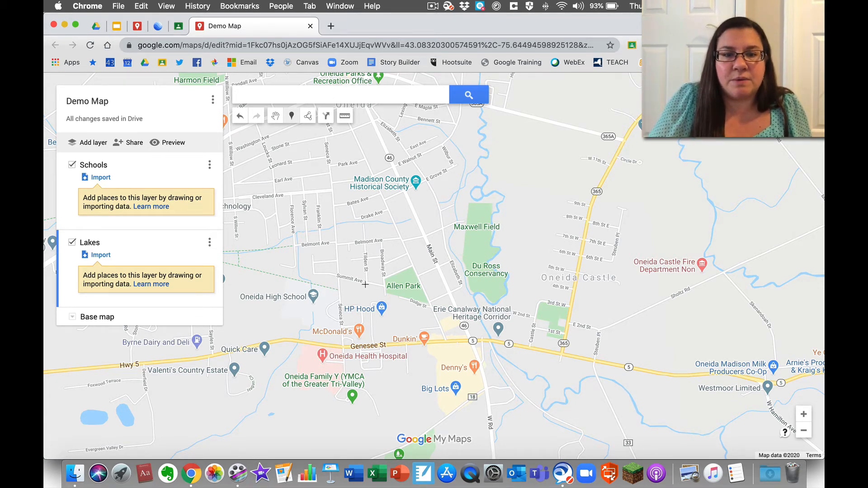
mouse_move(366, 284)
left_mouse_down()
mouse_move(416, 250)
mouse_move(486, 226)
left_mouse_up()
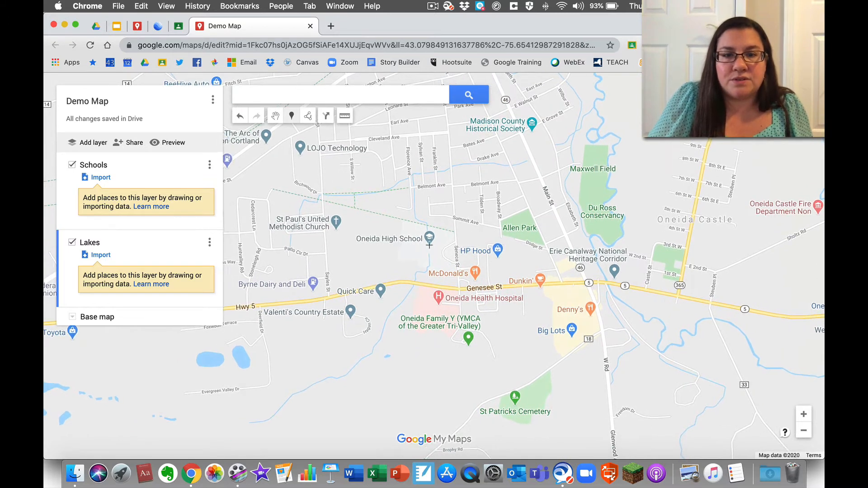
- Drop a marker on Oneida High School titled 'Oneida High School' with description 'description'
left_click(292, 115)
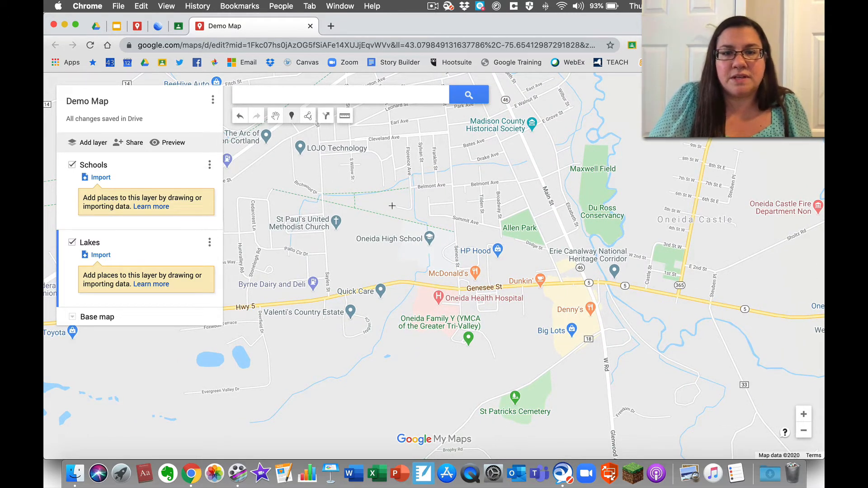
left_click(429, 240)
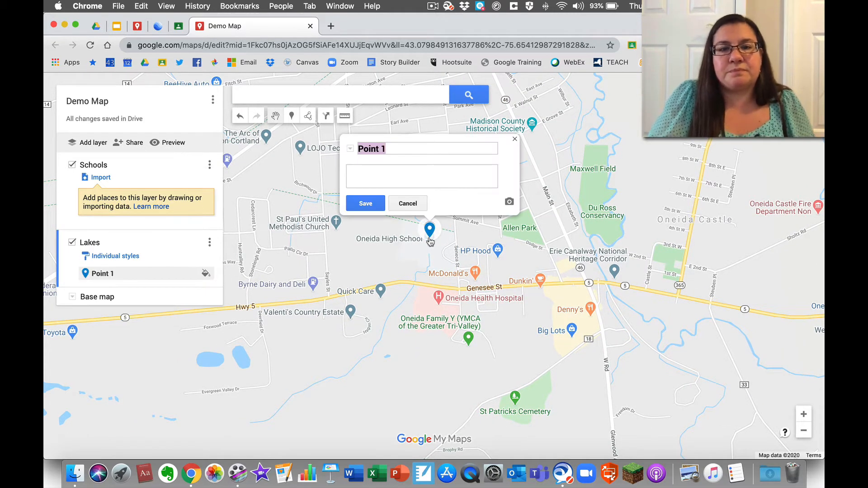
type("L")
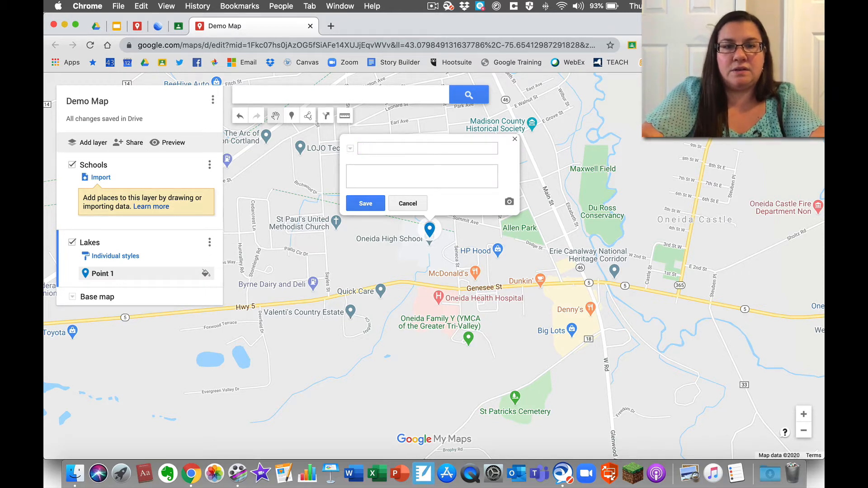
type("Oneid")
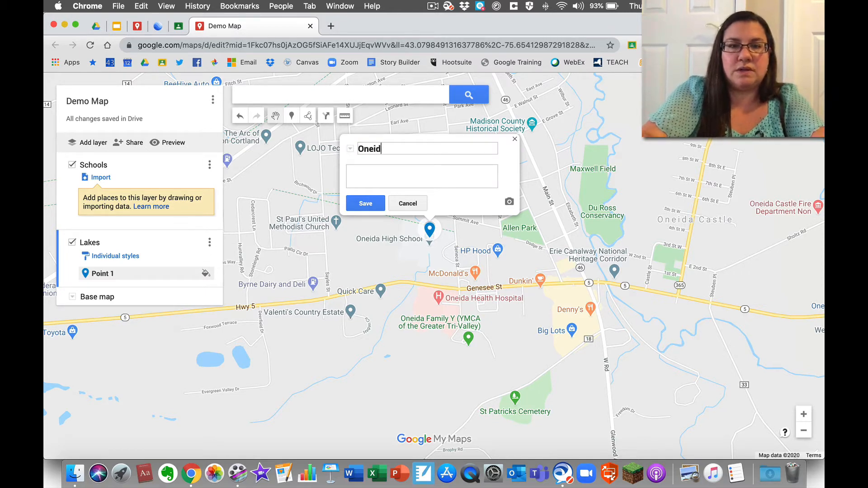
type("a High School")
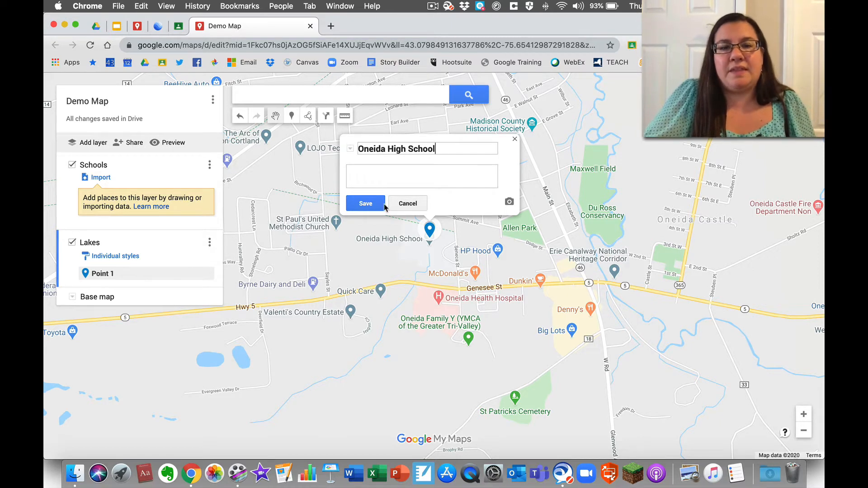
left_click(369, 173)
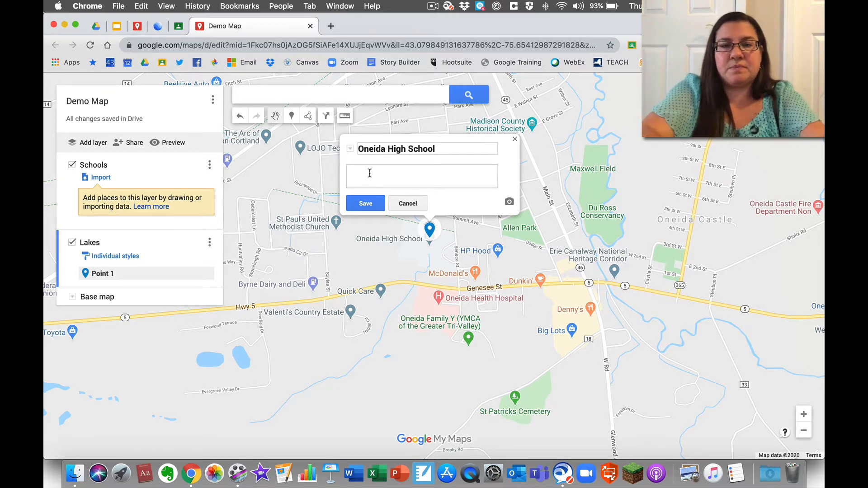
type("descri")
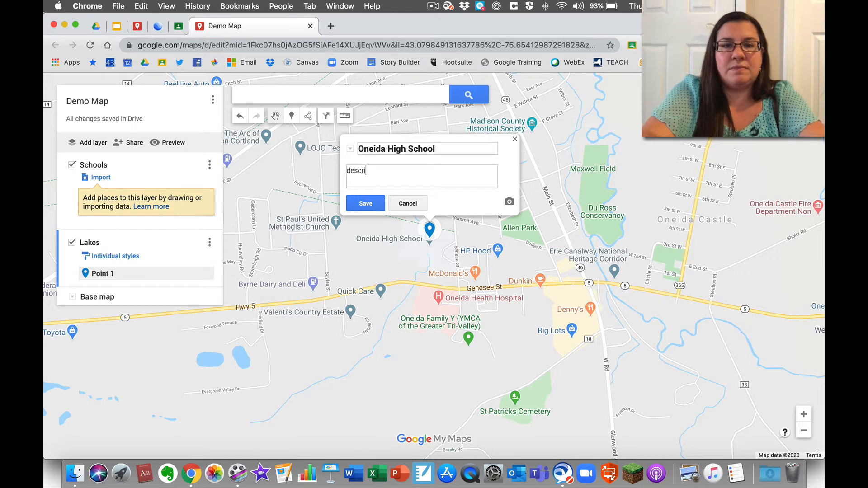
type("ption")
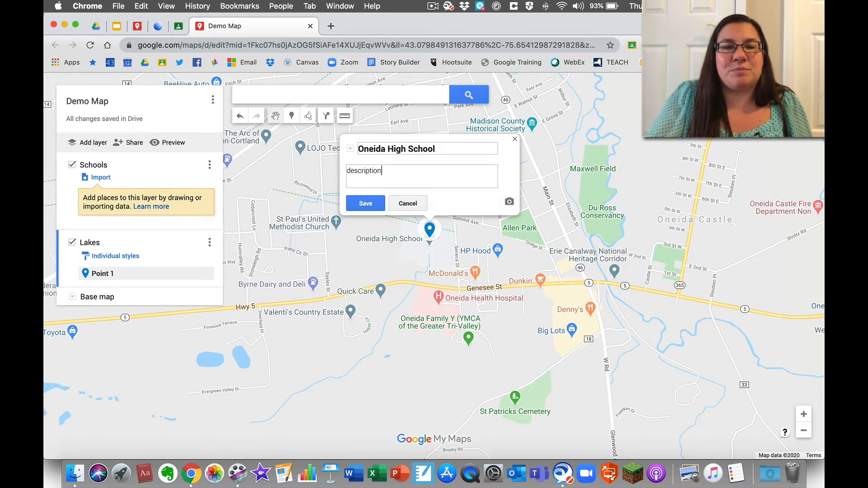
left_click(373, 208)
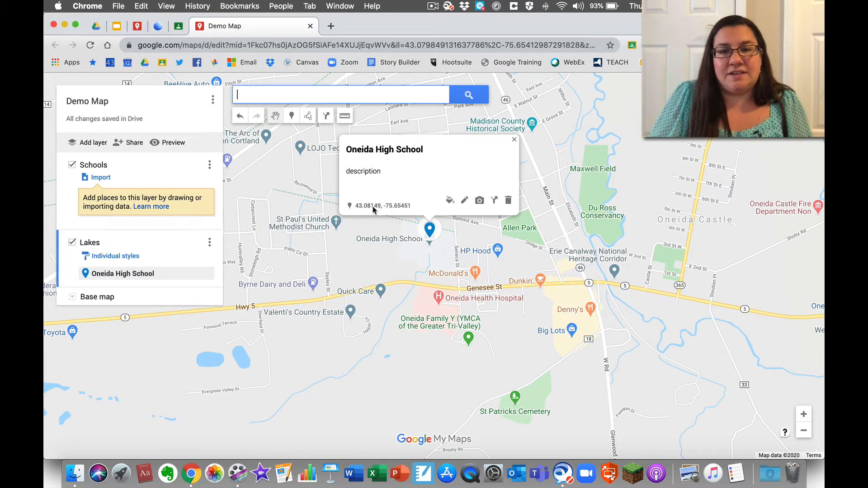
- Make the Oneida High School marker orange and change its icon to School
left_click(451, 203)
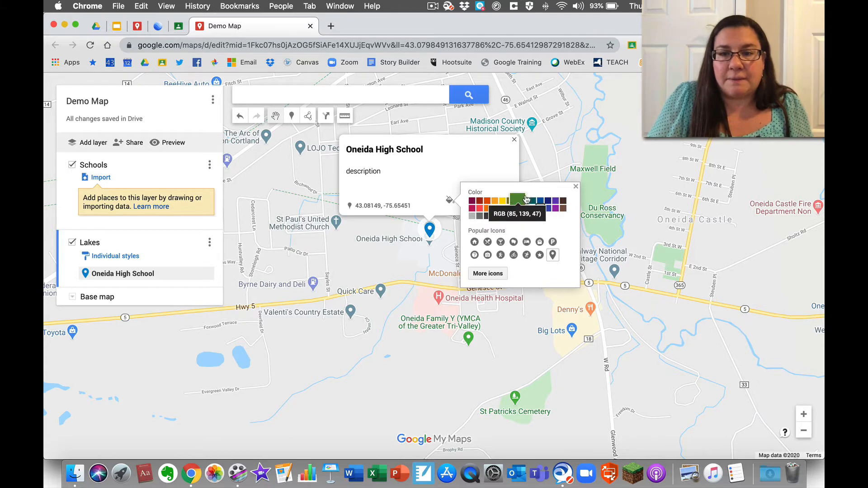
left_click(488, 202)
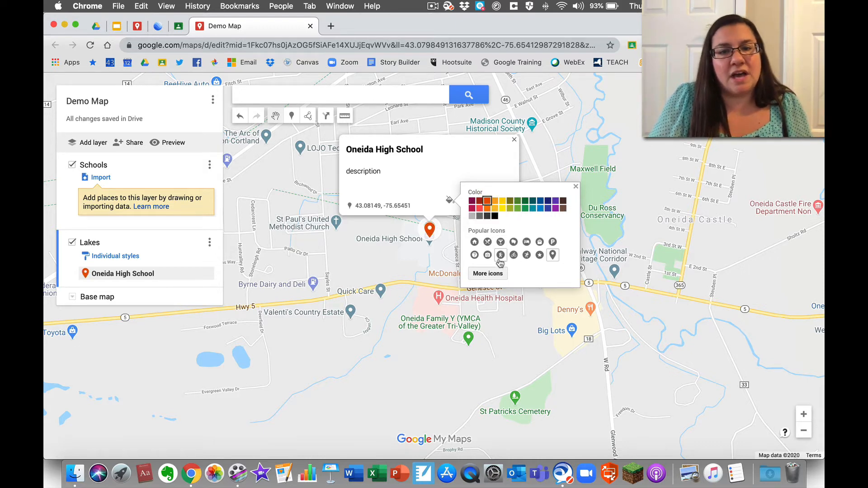
left_click(497, 274)
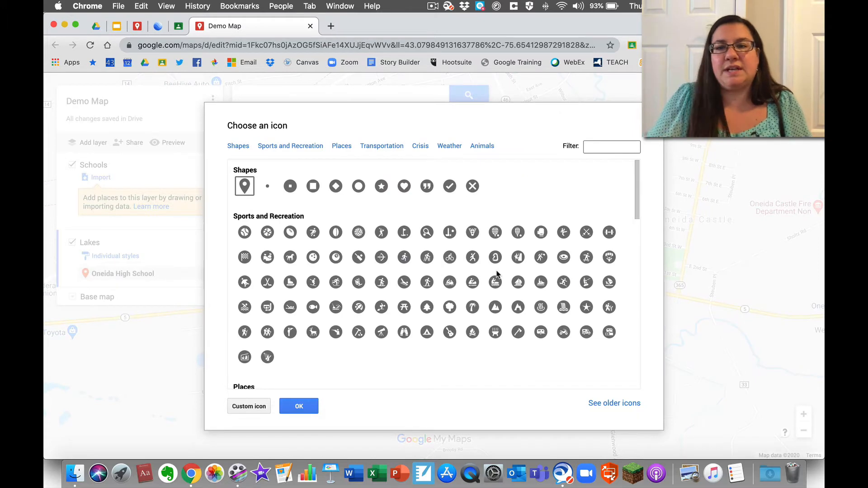
left_click(588, 146)
type("sch")
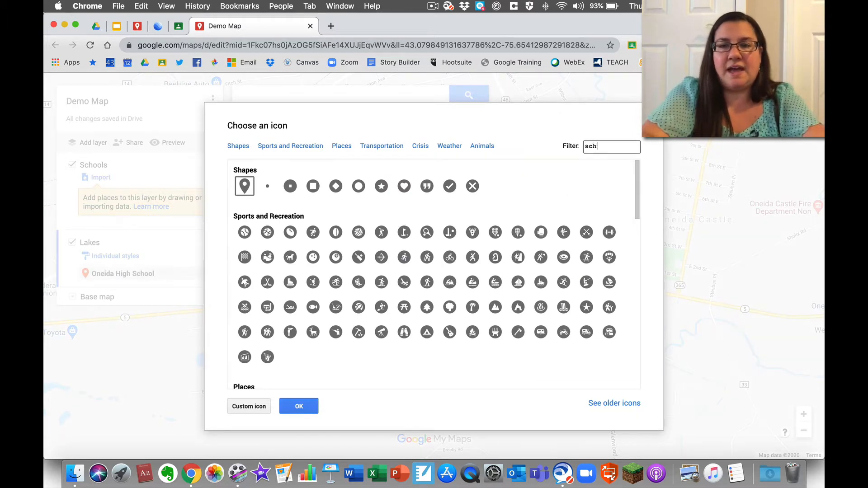
type("ool")
key("Return")
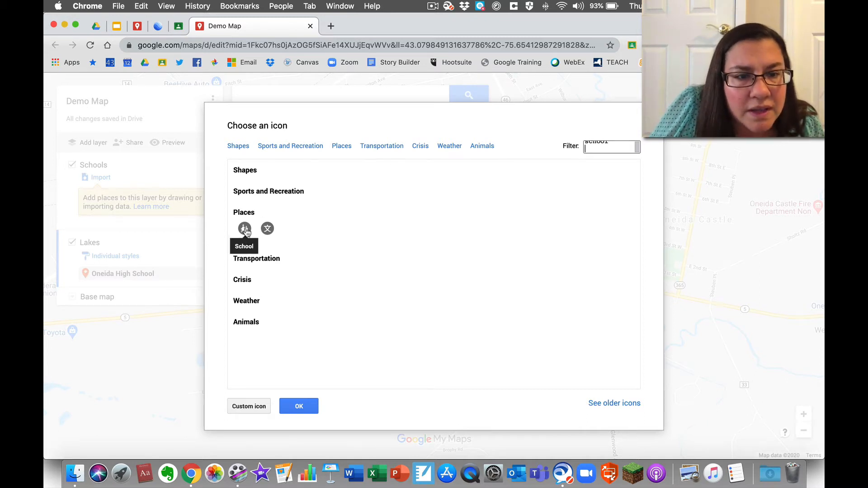
left_click(246, 232)
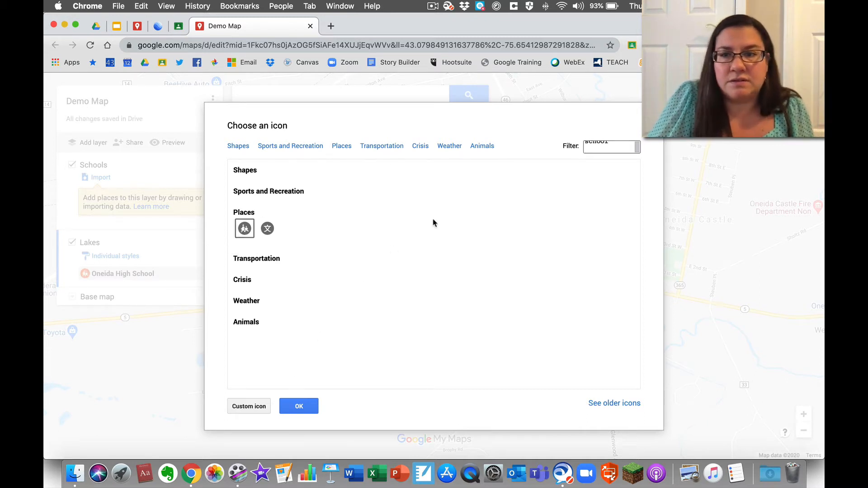
left_click(299, 406)
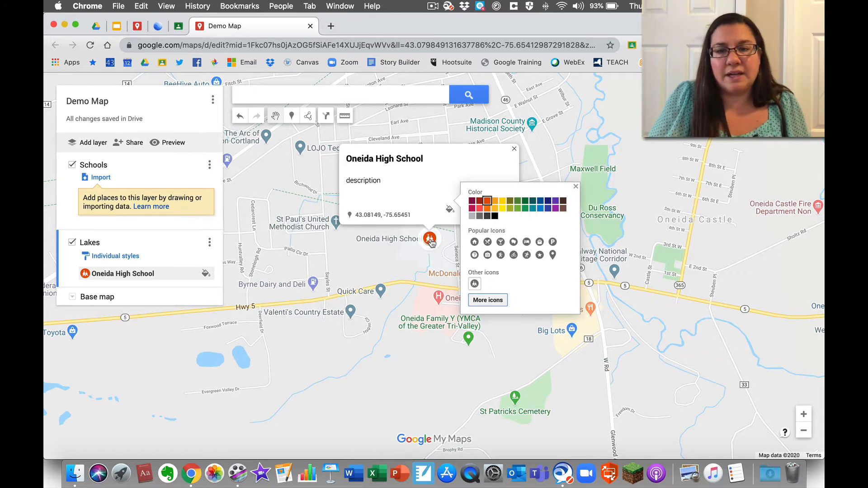
left_click(575, 187)
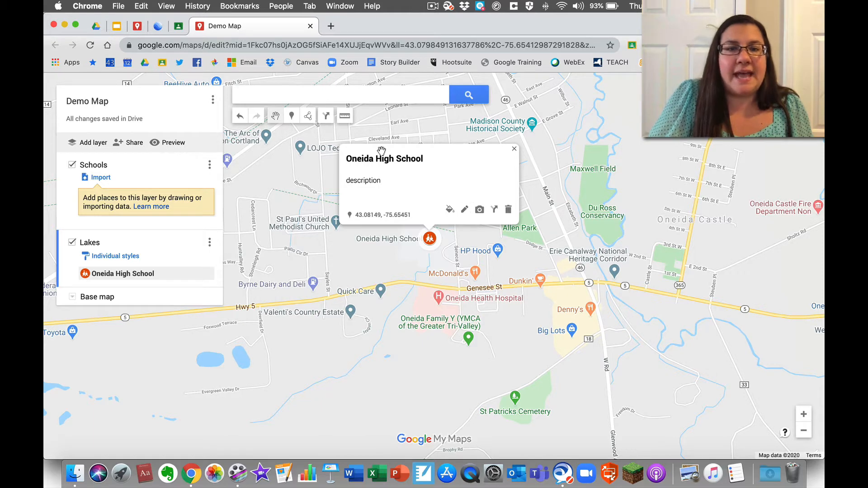
- Search images for 'oneida high school' and attach the Oneida City School District logo to the place
left_click(464, 210)
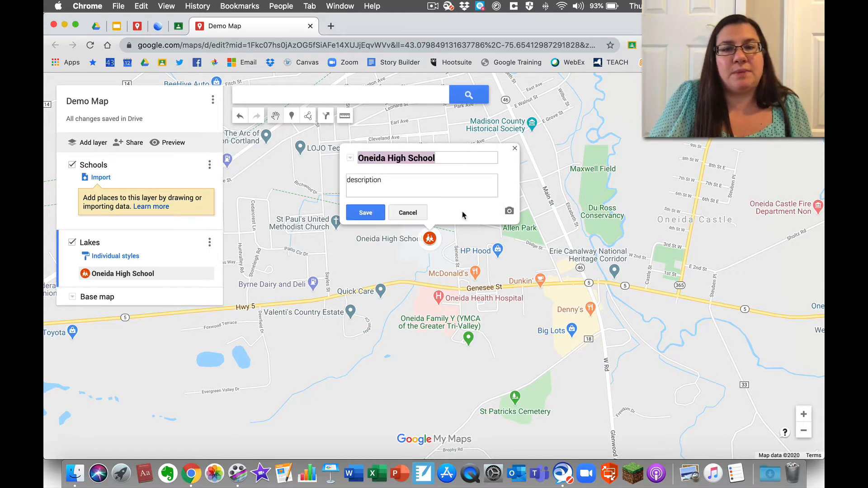
left_click(375, 213)
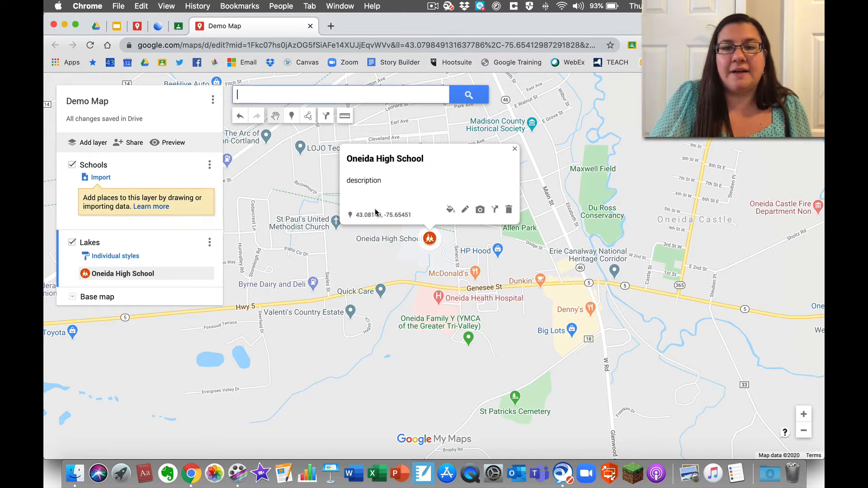
left_click(481, 211)
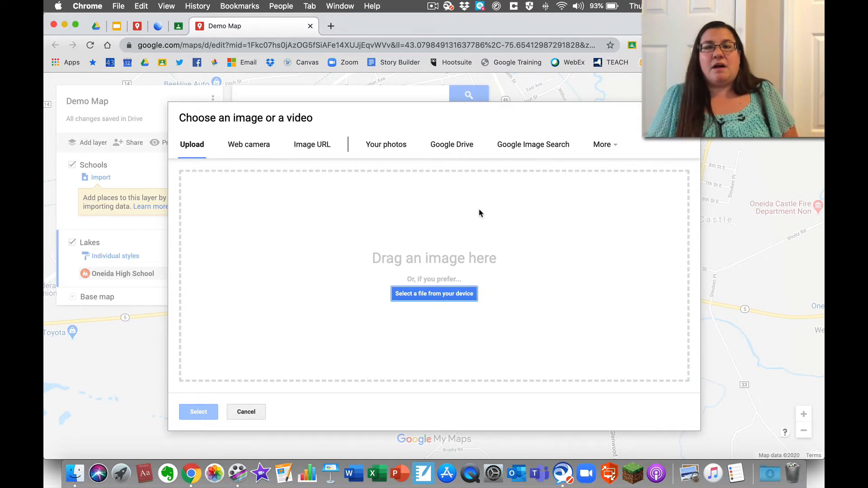
left_click(517, 151)
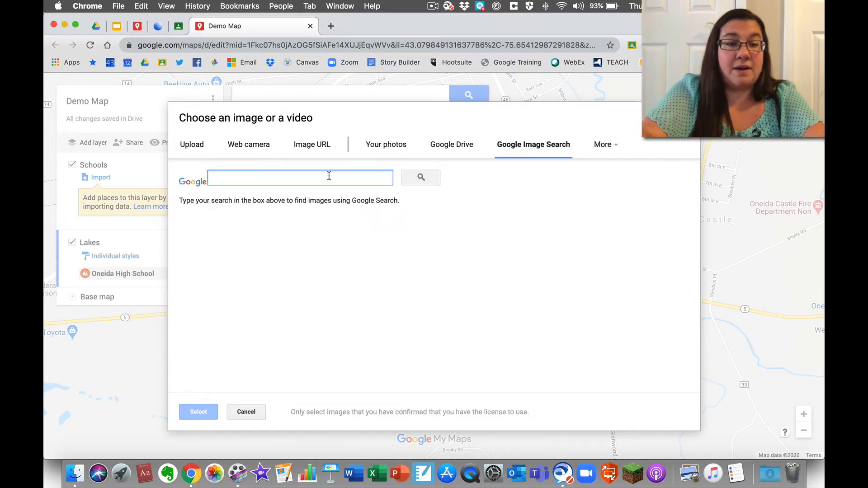
type("oneida high s")
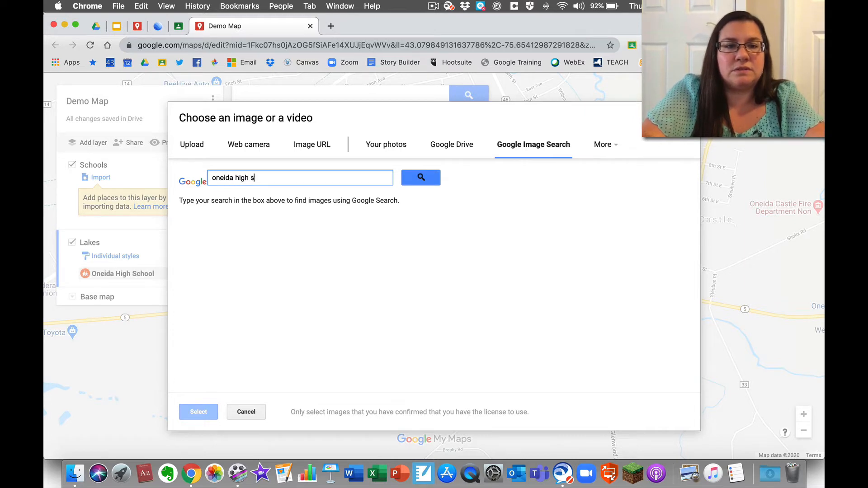
type("chool")
left_click(432, 178)
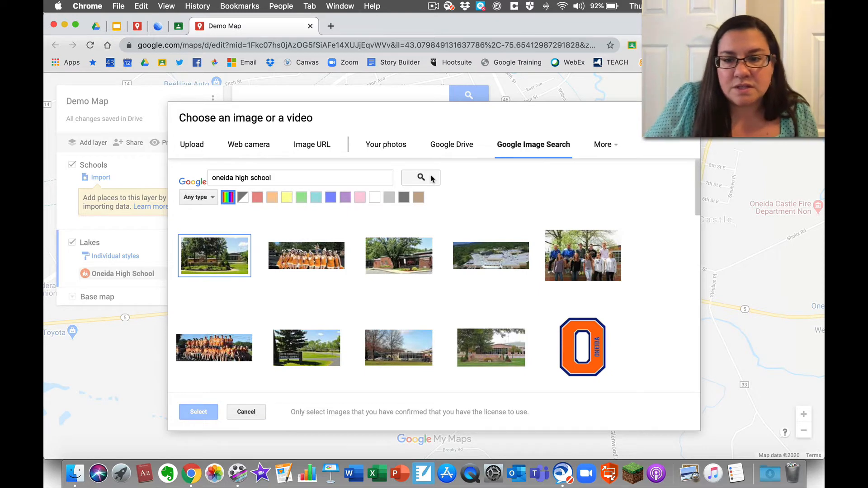
scroll(452, 293, "down", 4)
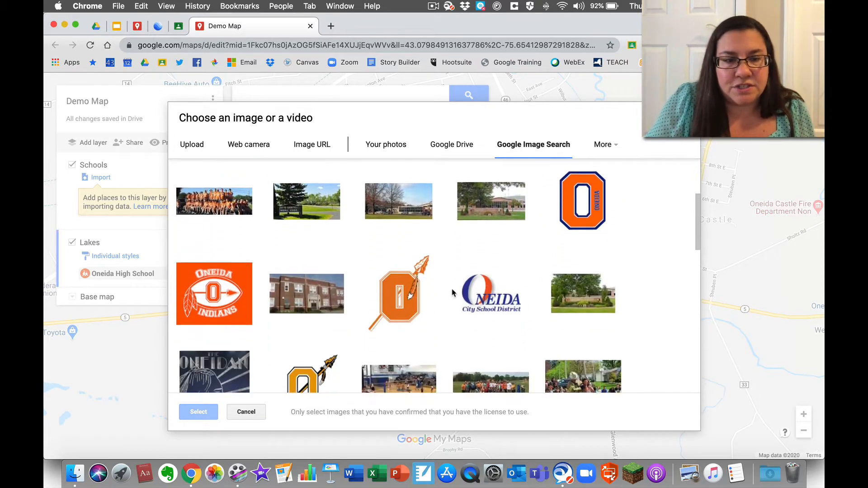
scroll(452, 293, "down", 1)
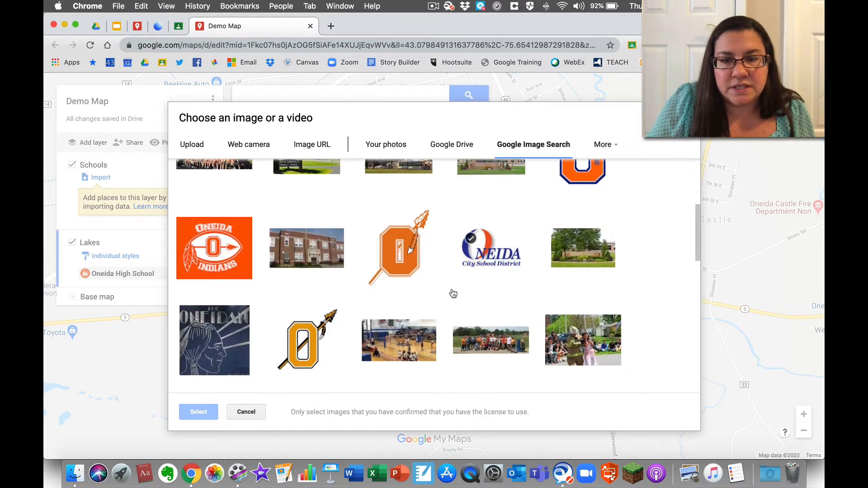
left_click(500, 260)
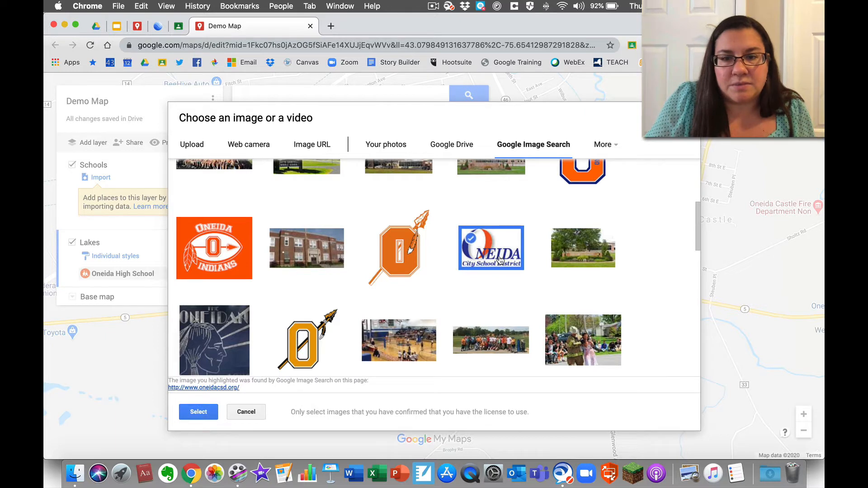
left_click(202, 412)
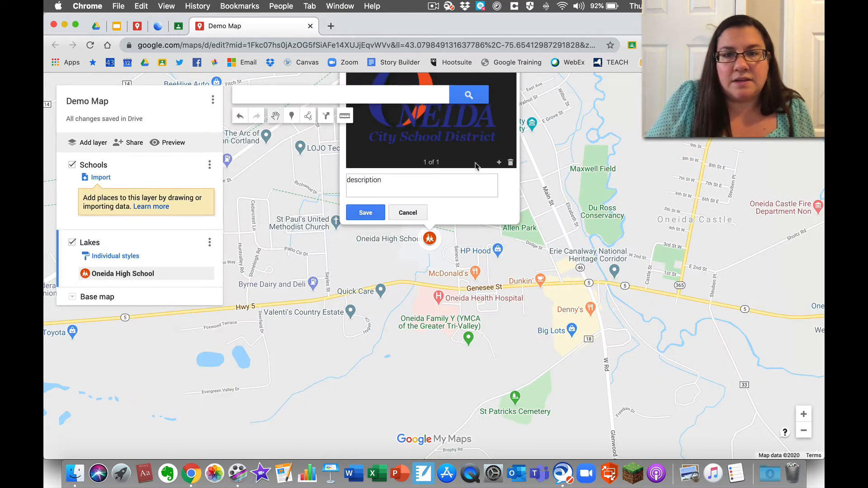
- Add a school building photo as the second image and save the Oneida High School place
left_click(498, 164)
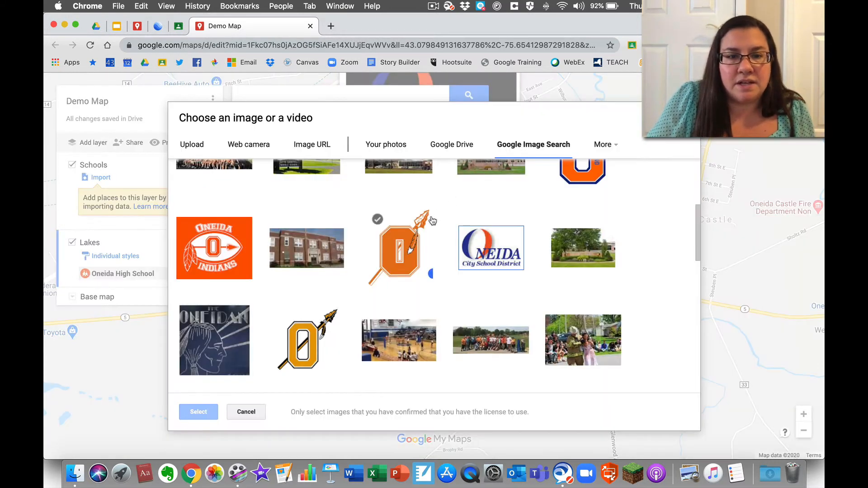
scroll(429, 222, "up", 5)
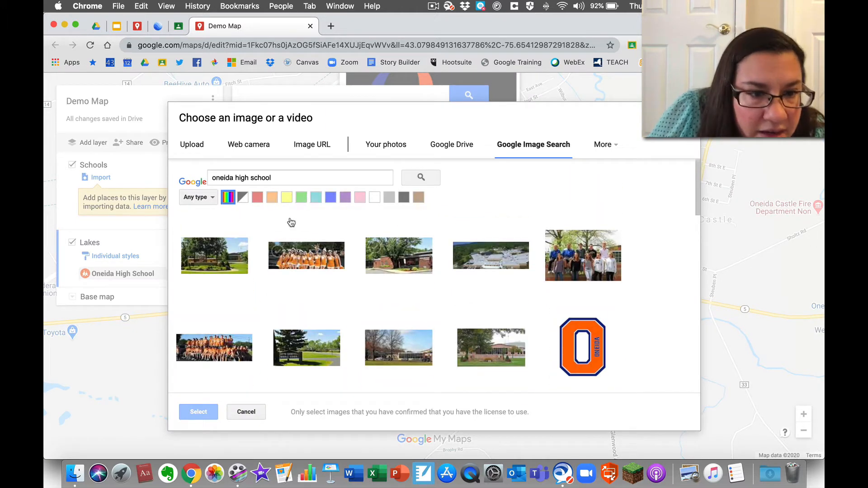
left_click(214, 256)
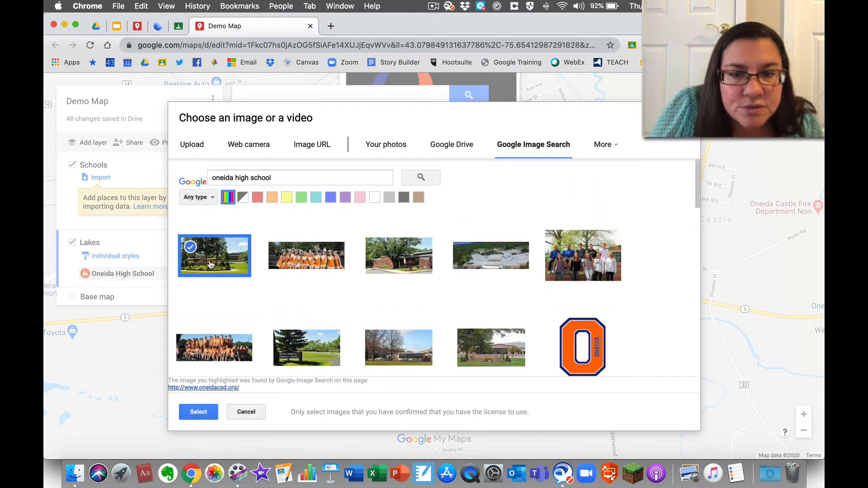
left_click(389, 261)
left_click(210, 411)
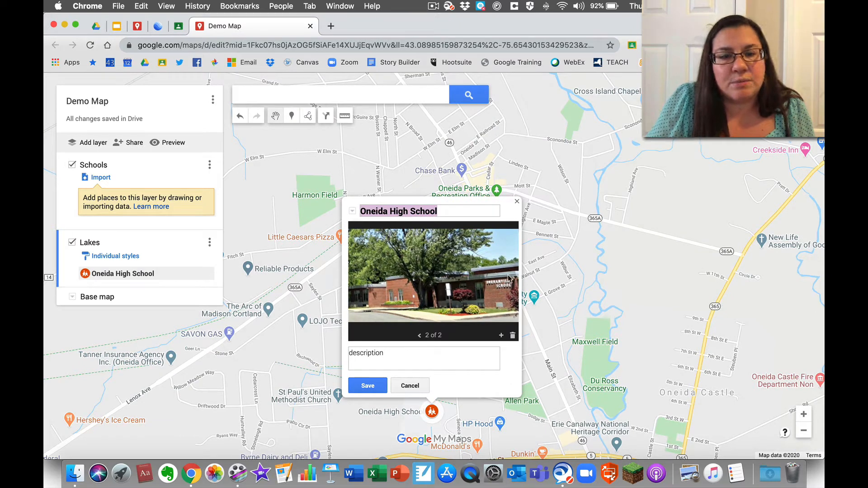
left_click(421, 336)
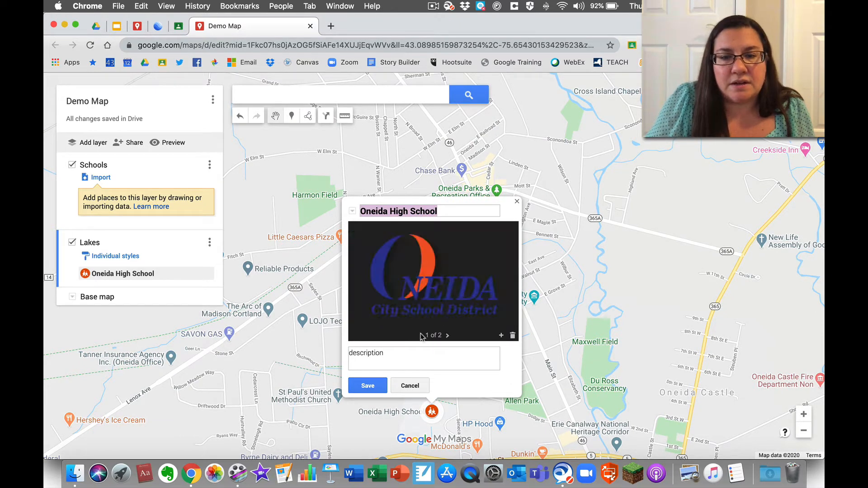
left_click(447, 335)
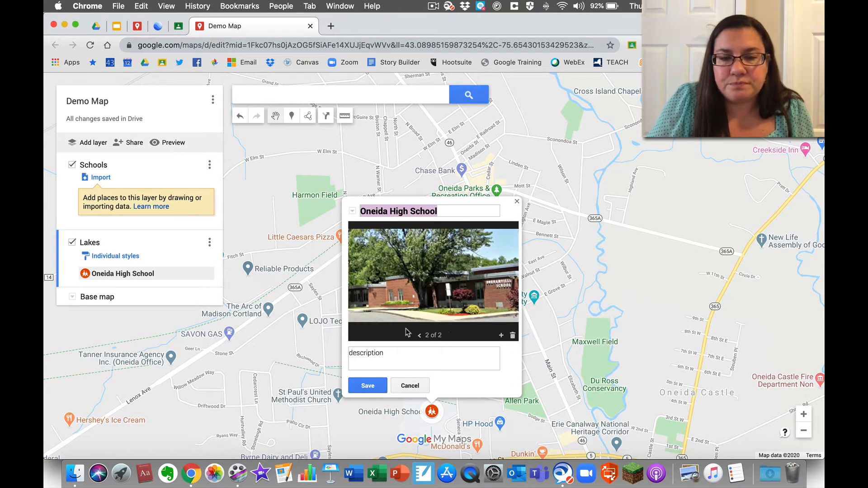
left_click(368, 386)
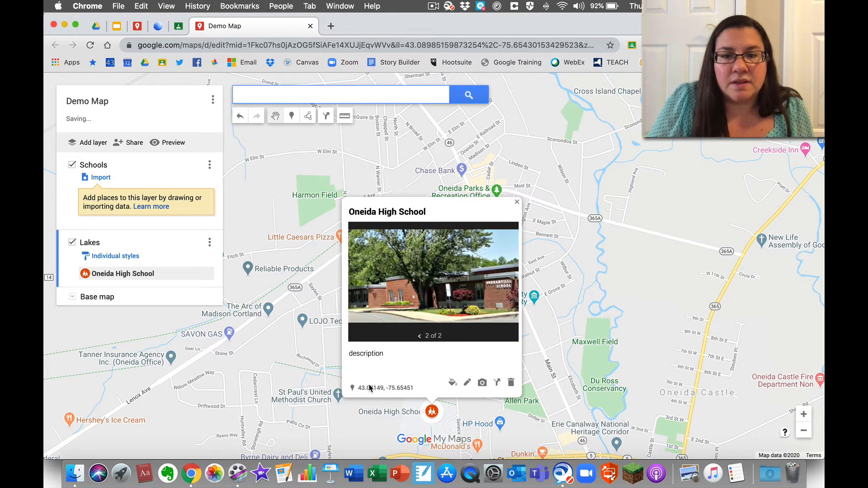
- Create a driving route from VVS High School to Oneida High School, then make Schools the active layer
left_click(497, 384)
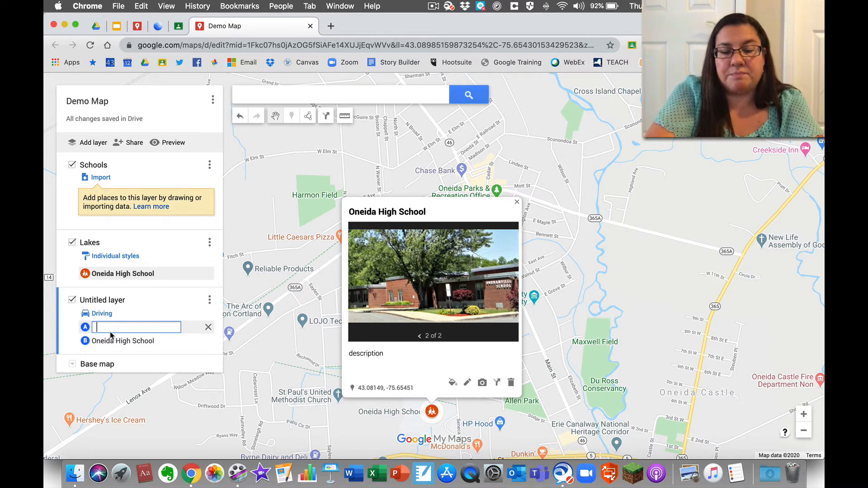
type("s")
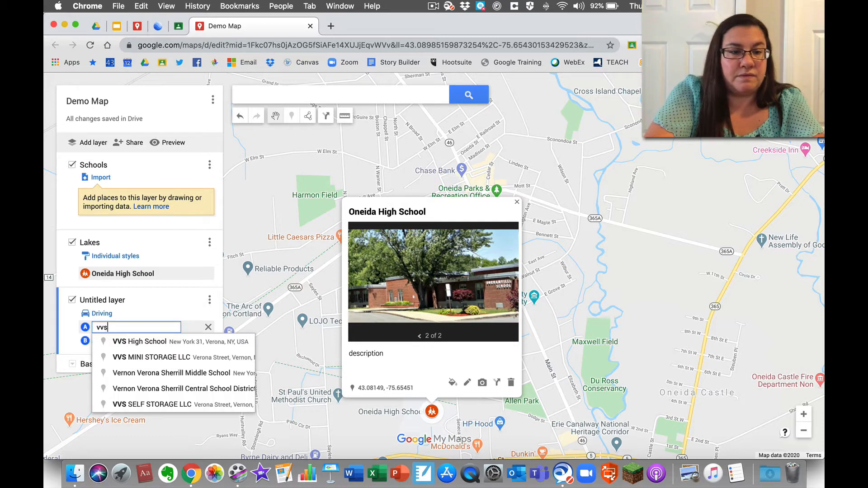
left_click(124, 343)
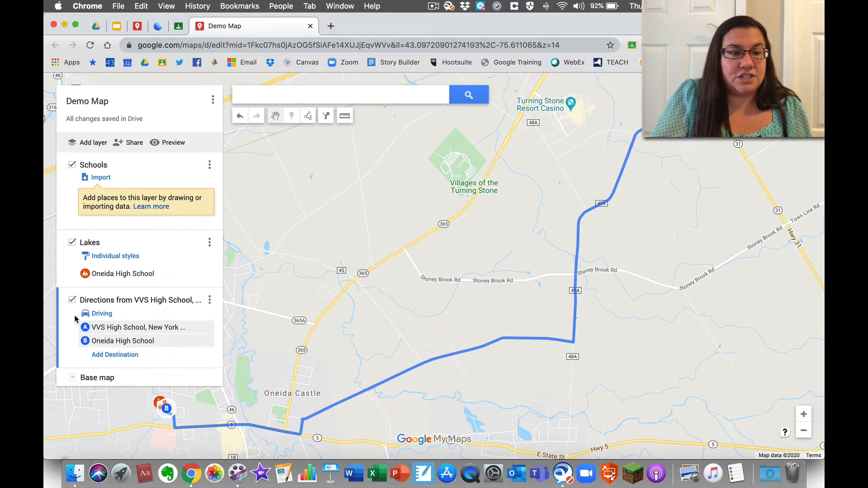
left_click(100, 315)
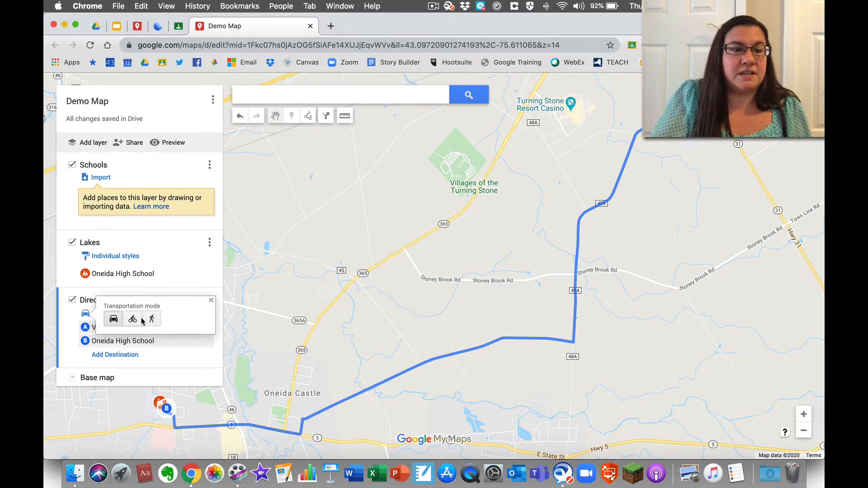
left_click(210, 301)
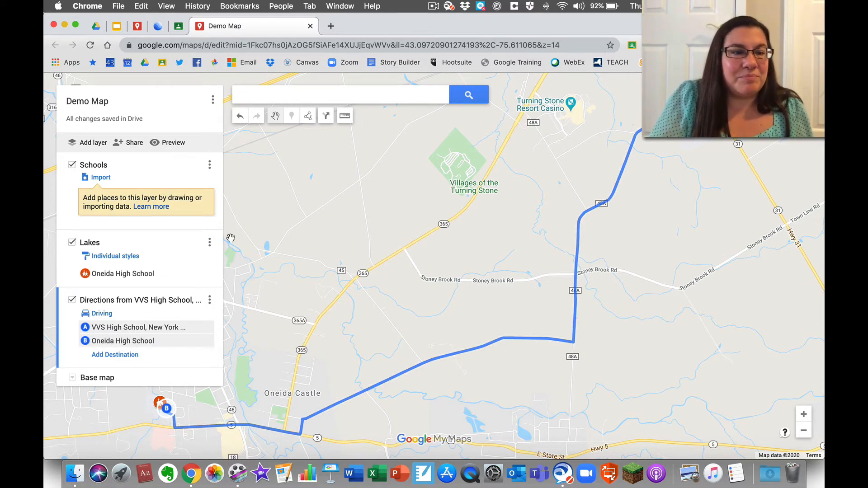
left_click(164, 227)
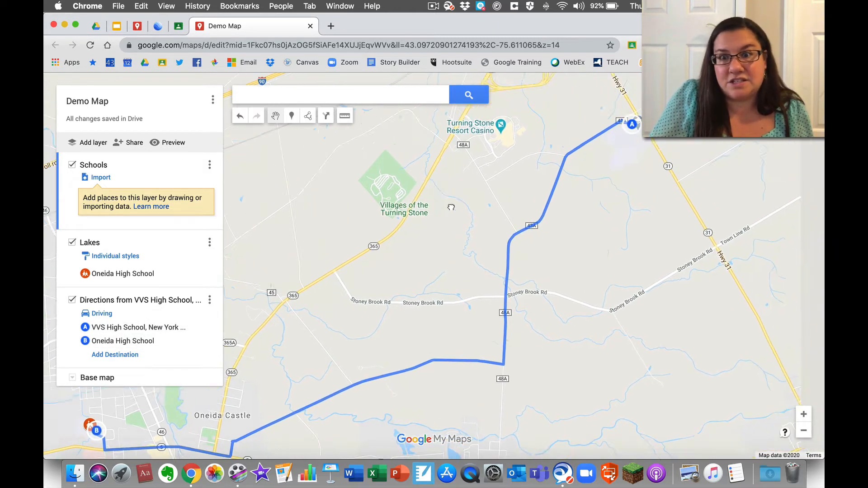
left_click_drag(546, 168, 255, 362)
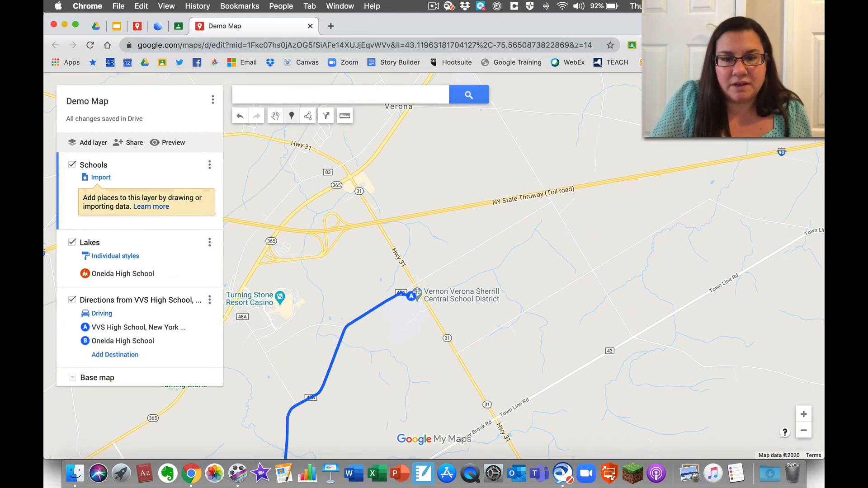
- Drop a marker on VVS High School titled 'VVS High School' with the note 'description' and save it
left_click(803, 414)
left_click(803, 414)
left_click(803, 414)
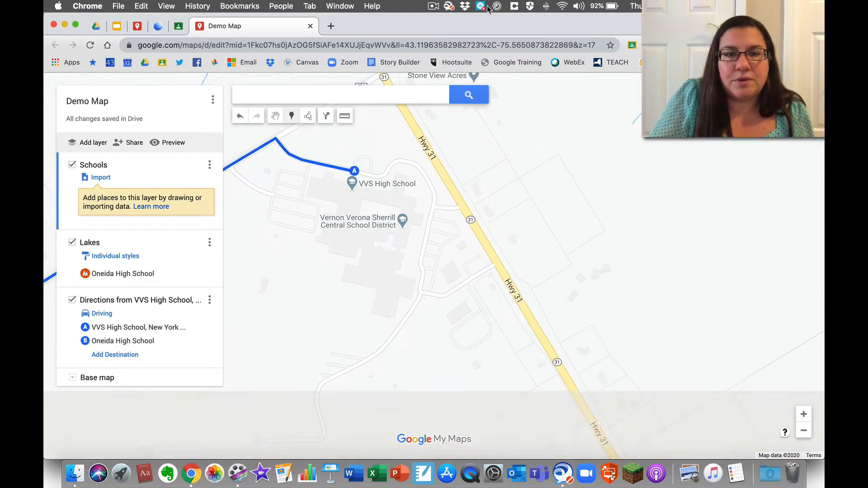
left_click(361, 187)
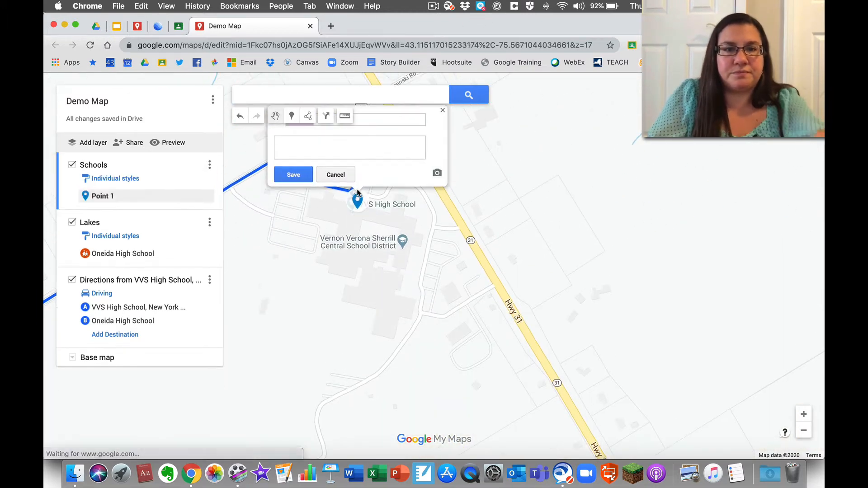
left_click(360, 120)
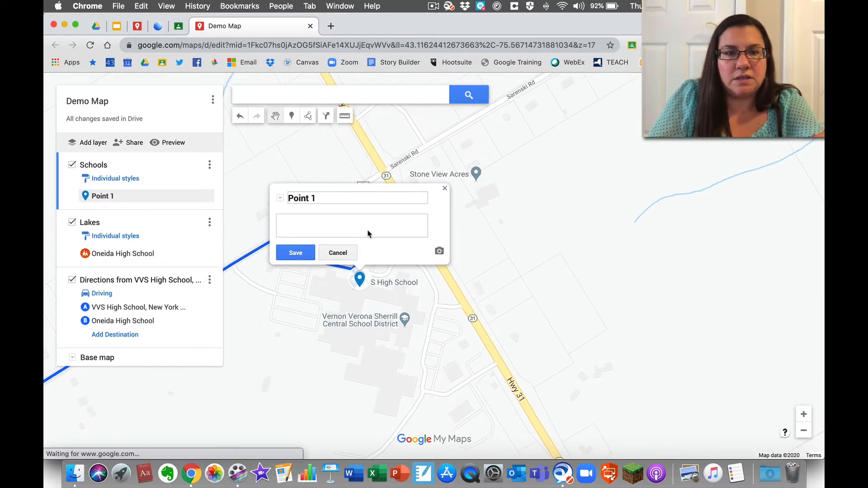
key("BackSpace")
key("BackSpace")
key("BackSpace")
key("BackSpace")
key("BackSpace")
key("BackSpace")
key("BackSpace")
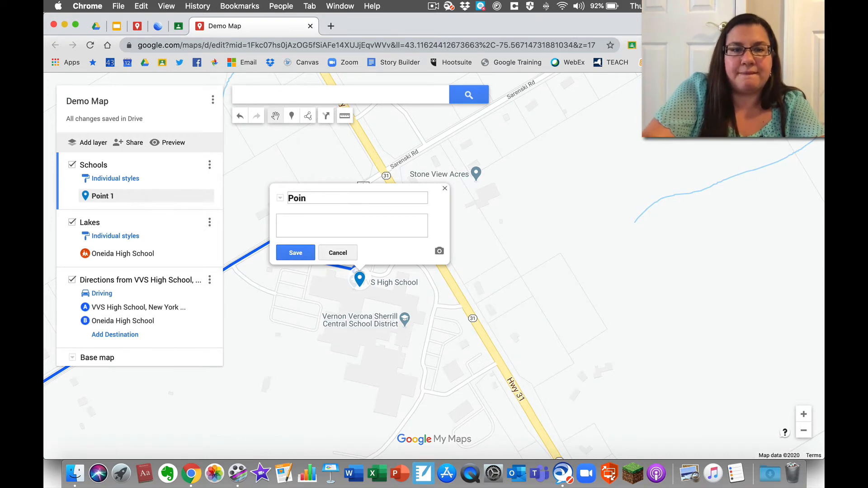
type("V")
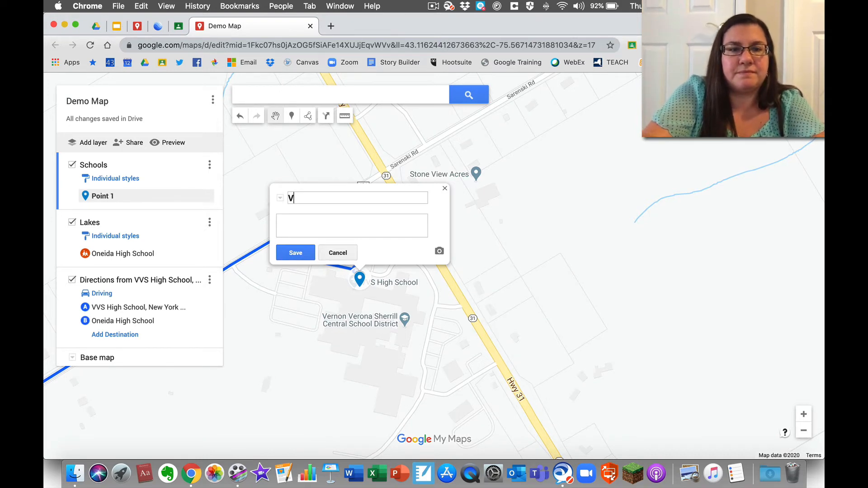
type("VS High School")
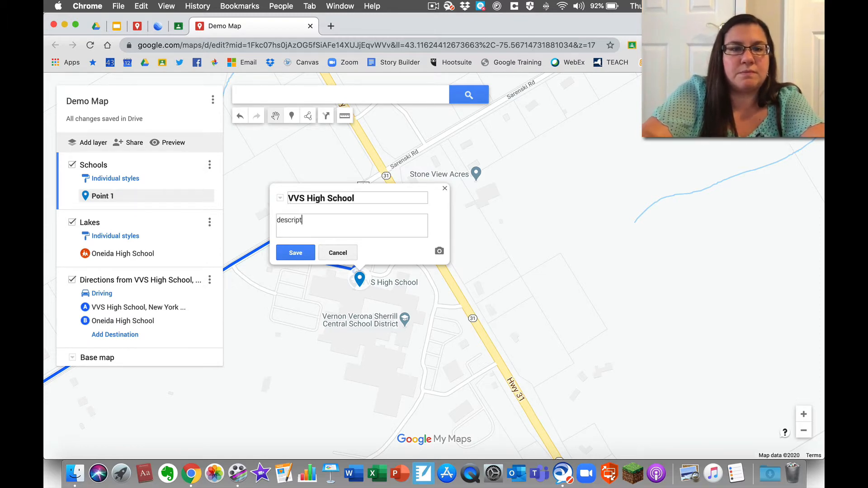
type("ion")
left_click(296, 253)
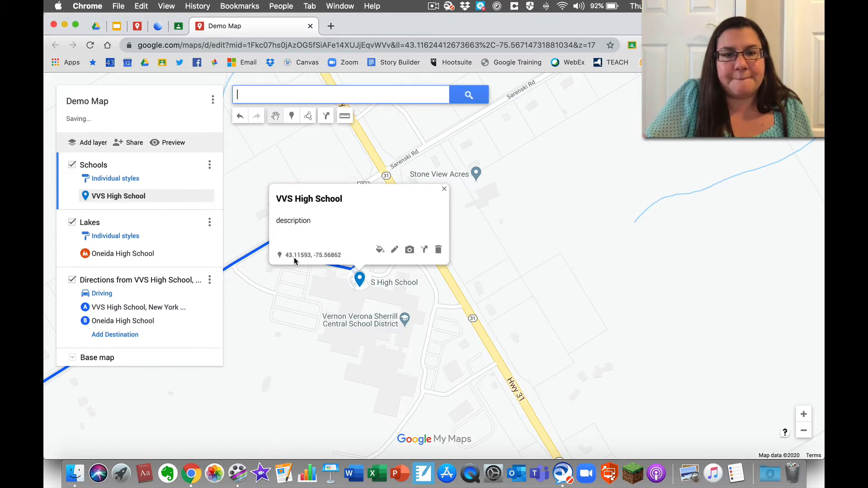
- Try the marker's image sources and enable Flash so a webcam photo can be taken
left_click(406, 251)
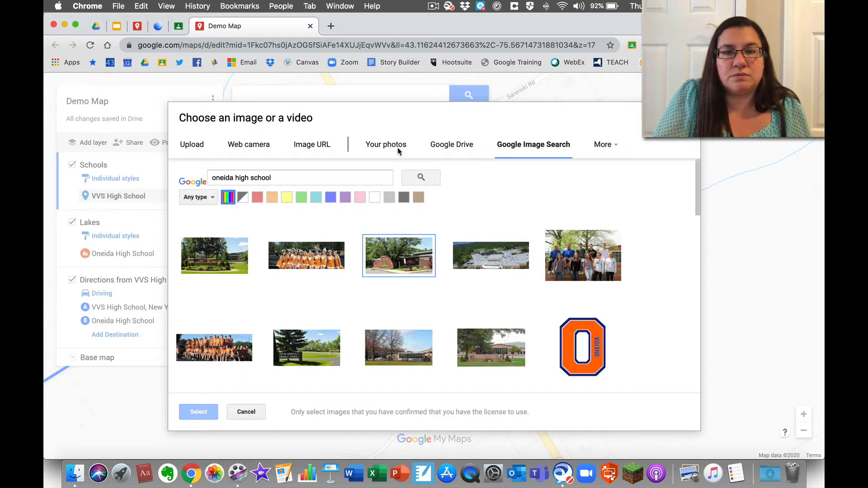
left_click(379, 147)
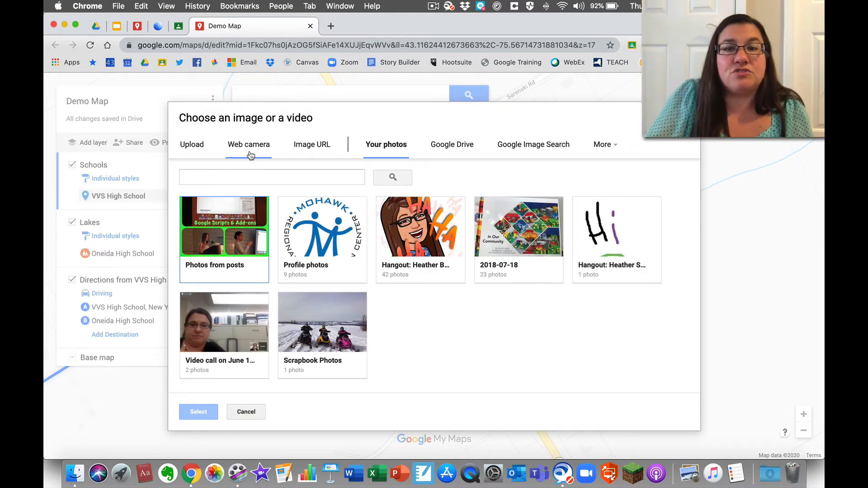
left_click(448, 144)
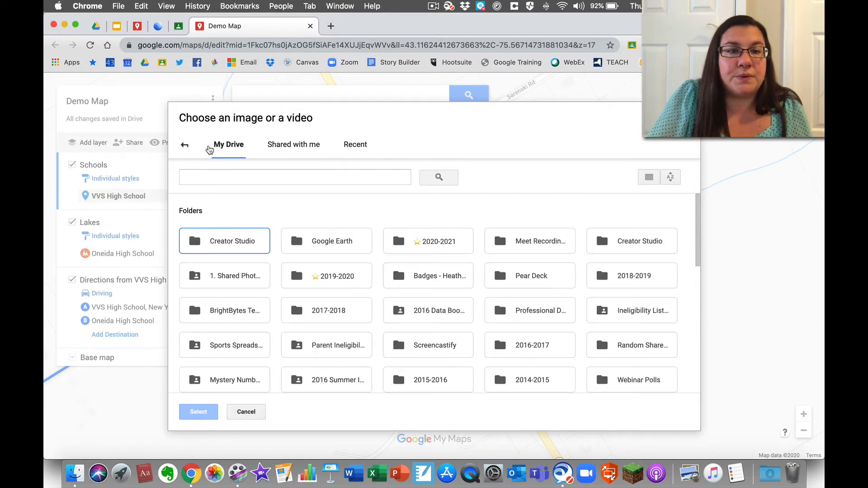
left_click(184, 145)
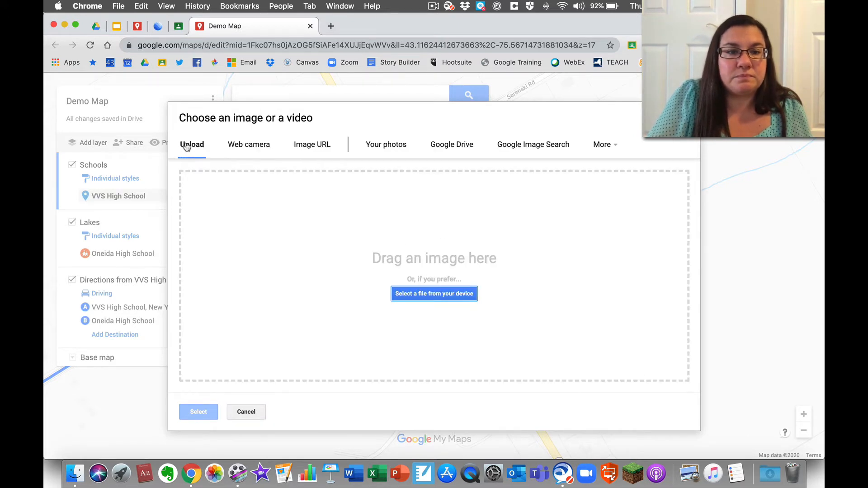
left_click(258, 145)
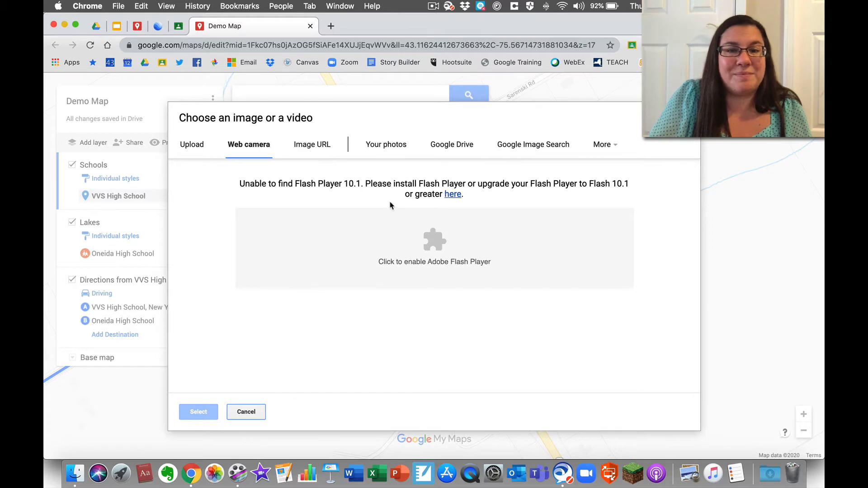
left_click(430, 241)
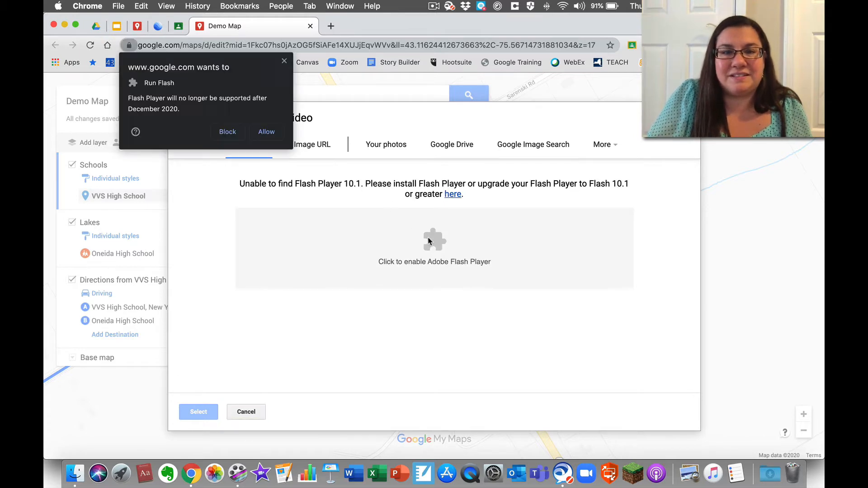
left_click(278, 130)
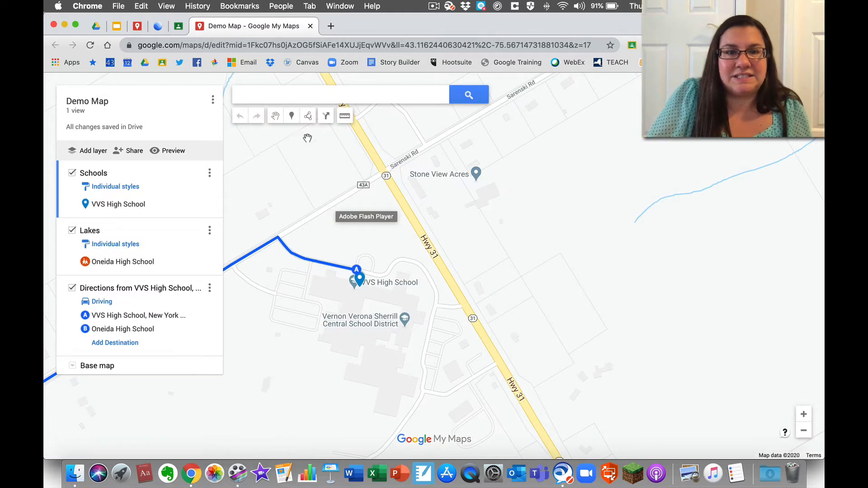
- Take a webcam snapshot, attach it to the VVS High School marker, and save
left_click(361, 278)
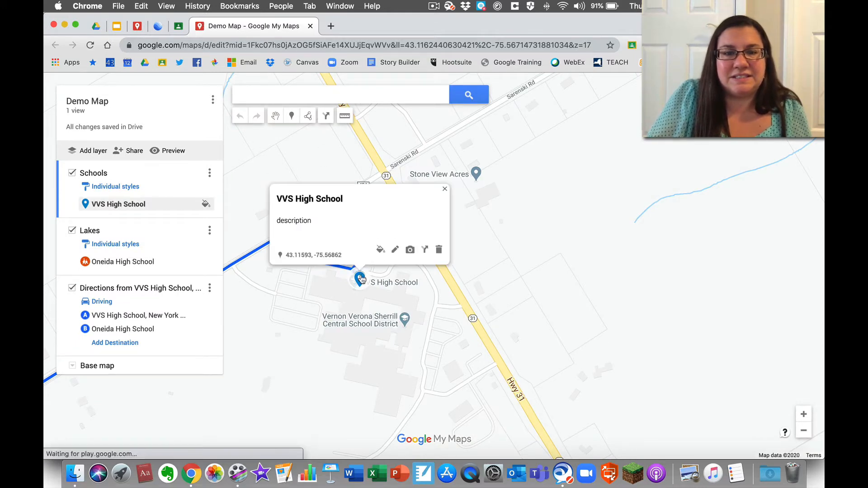
left_click(409, 250)
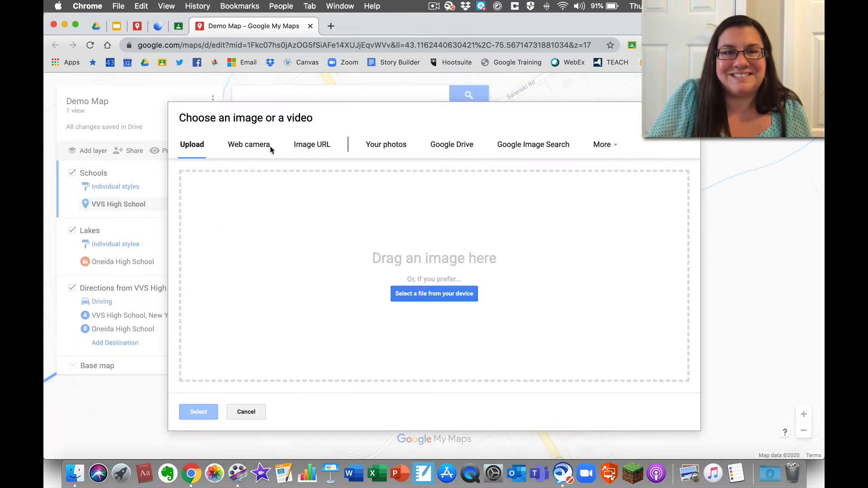
left_click(264, 149)
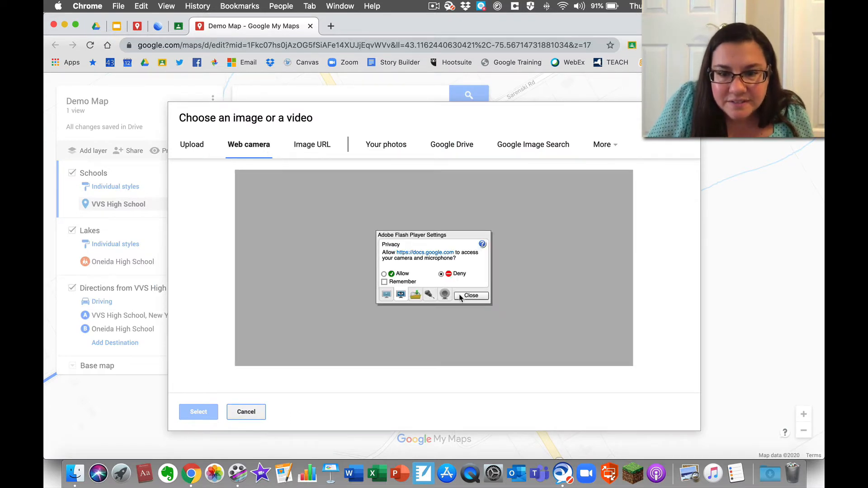
left_click(463, 299)
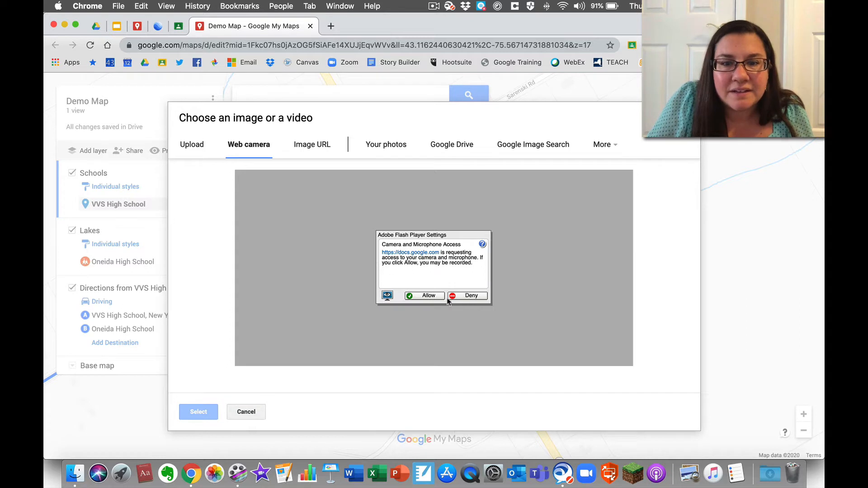
left_click(428, 297)
left_click(266, 106)
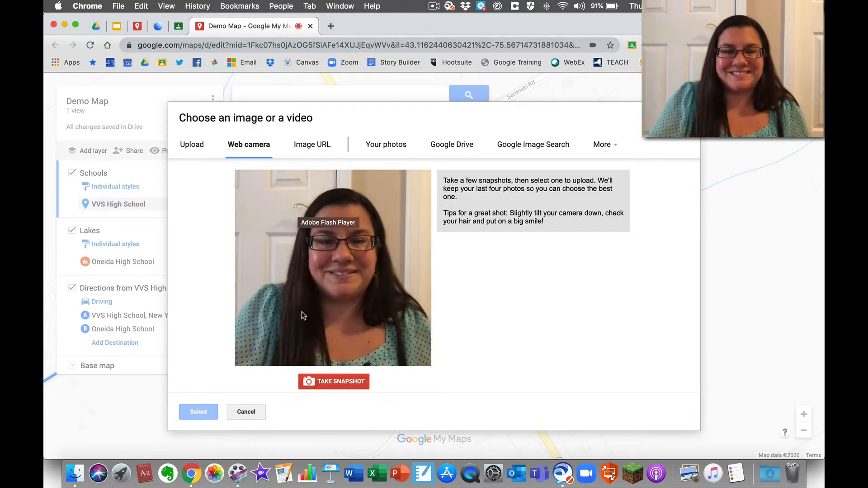
left_click(327, 381)
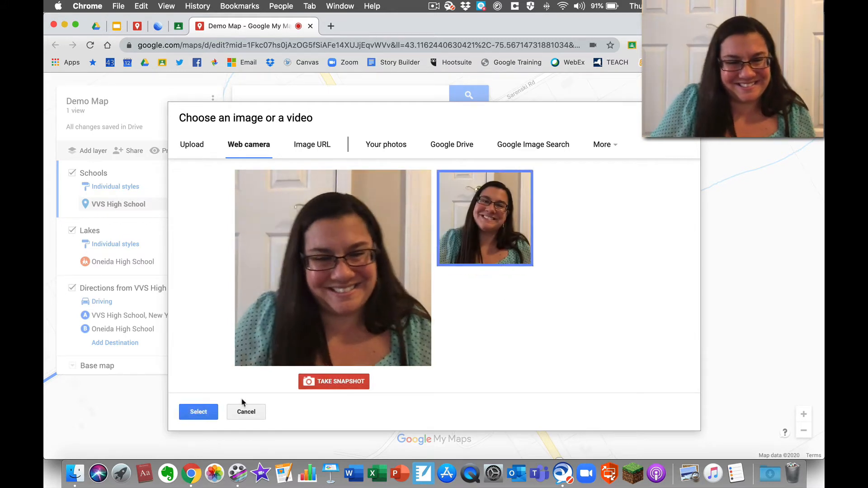
left_click(195, 413)
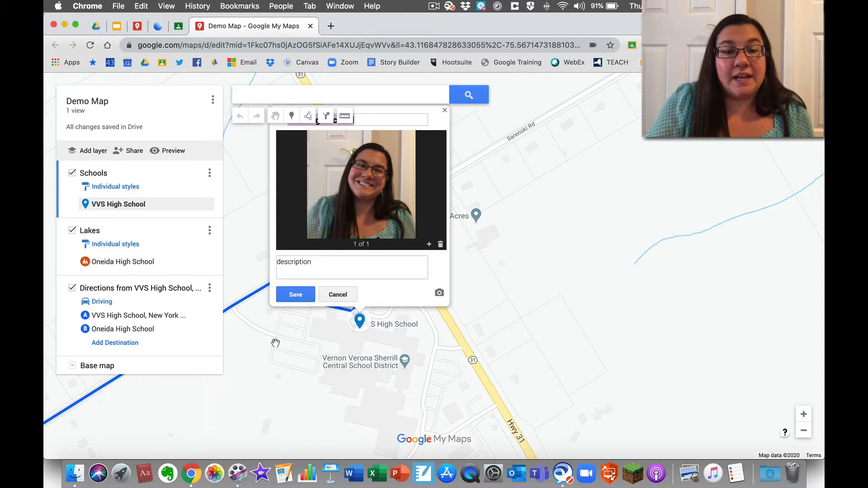
left_click(308, 299)
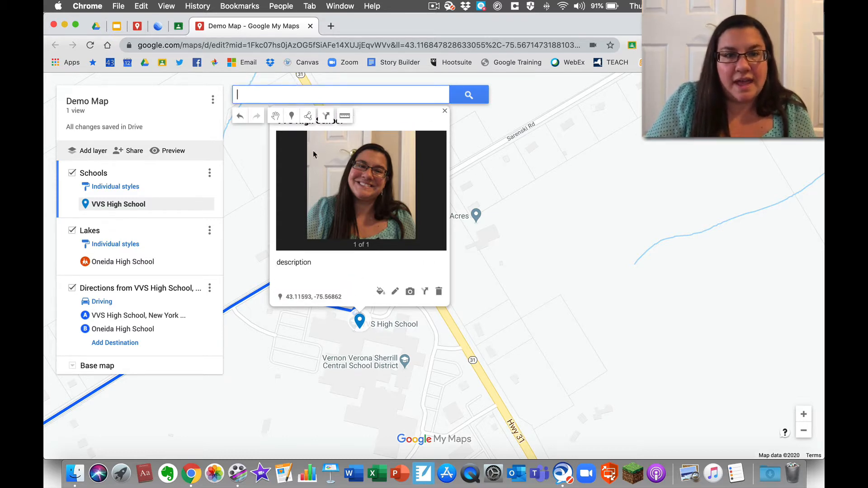
left_click(309, 117)
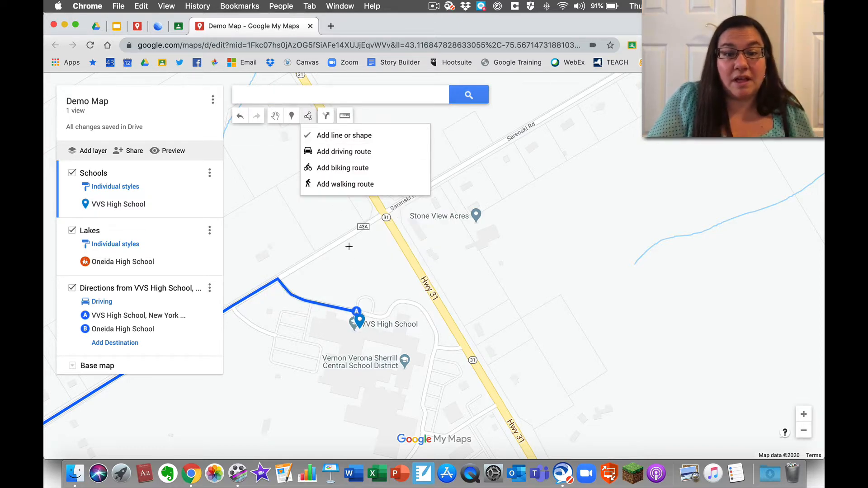
- Remove an accidental line drawn just west of VVS High School
left_click(279, 308)
left_click(315, 313)
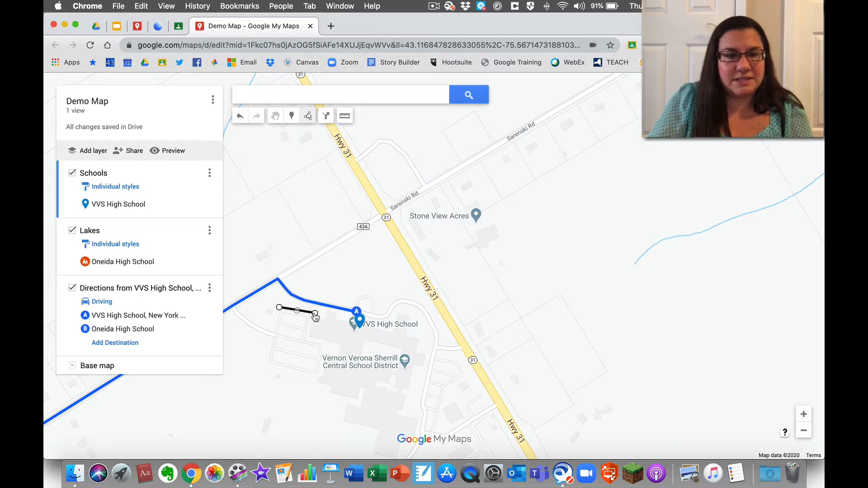
left_click(315, 314)
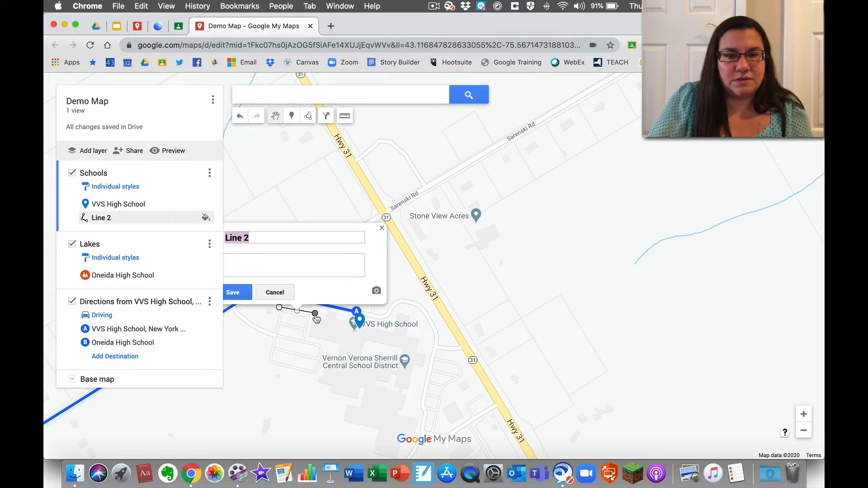
left_click(276, 293)
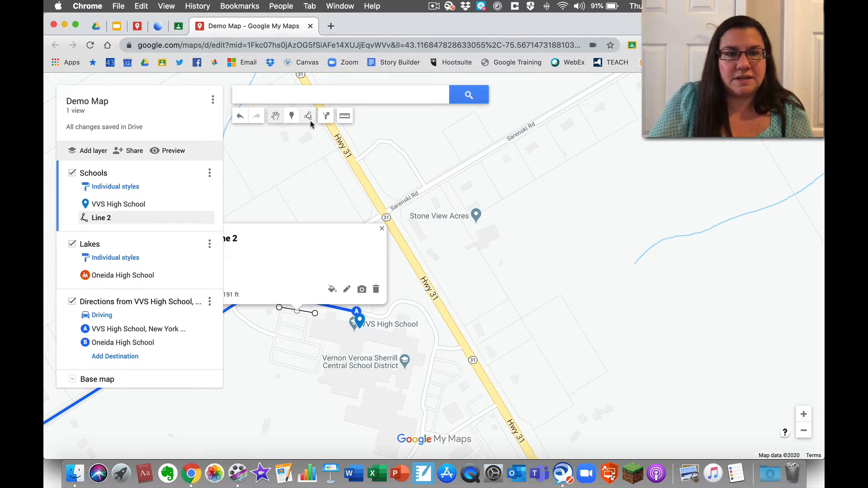
left_click(376, 290)
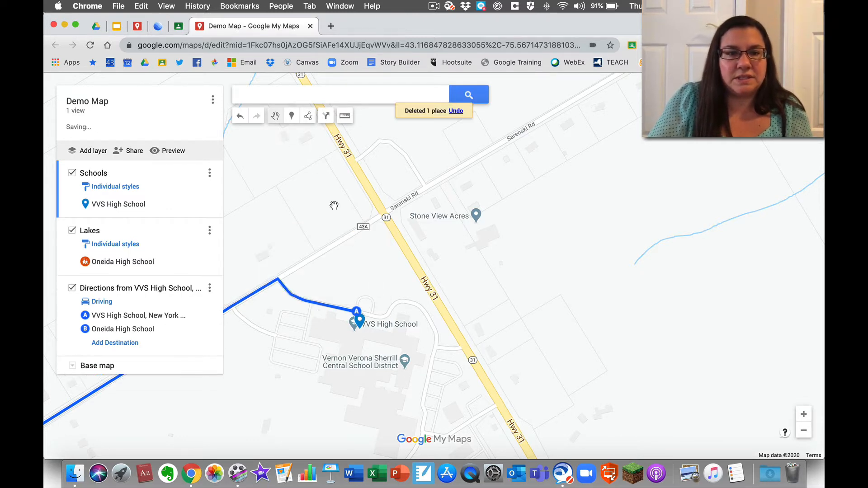
- Trace the lot beside the school as a polygon named 'Parking' and color it green
left_click(308, 116)
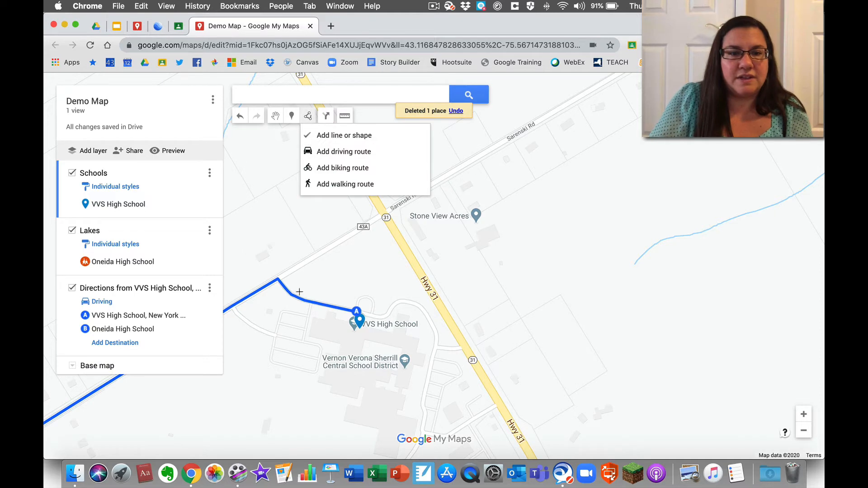
left_click(281, 309)
left_click(309, 314)
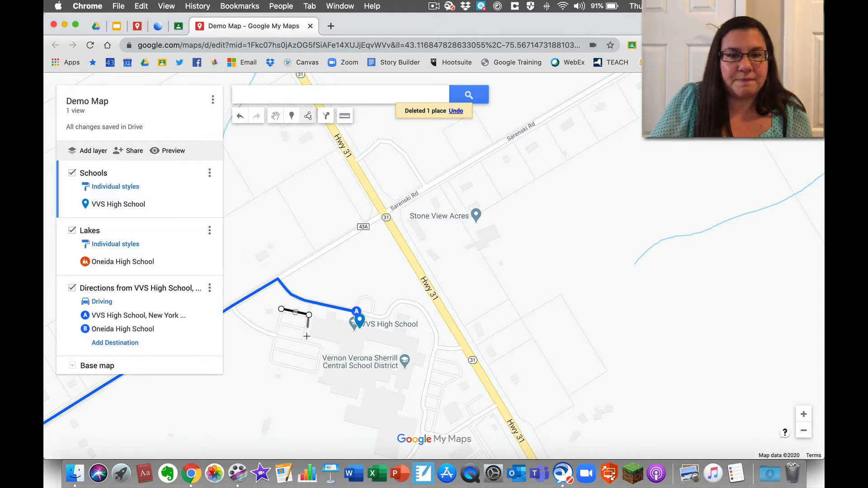
left_click(304, 340)
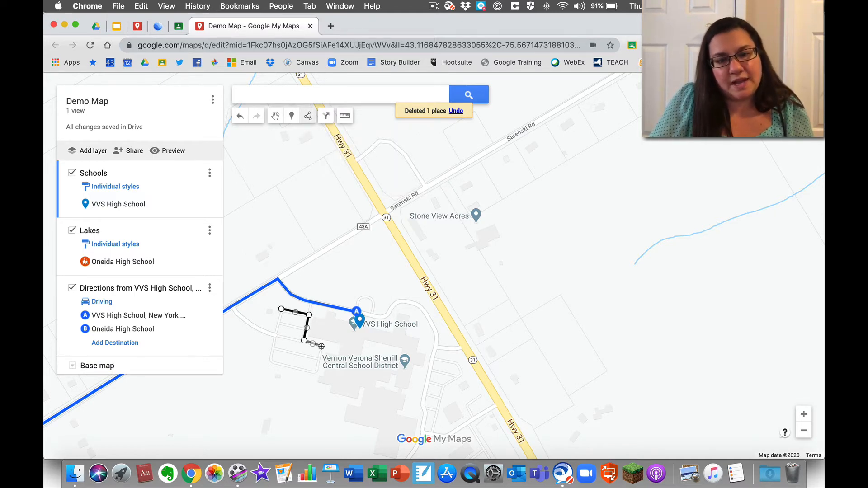
left_click(321, 346)
left_click(314, 375)
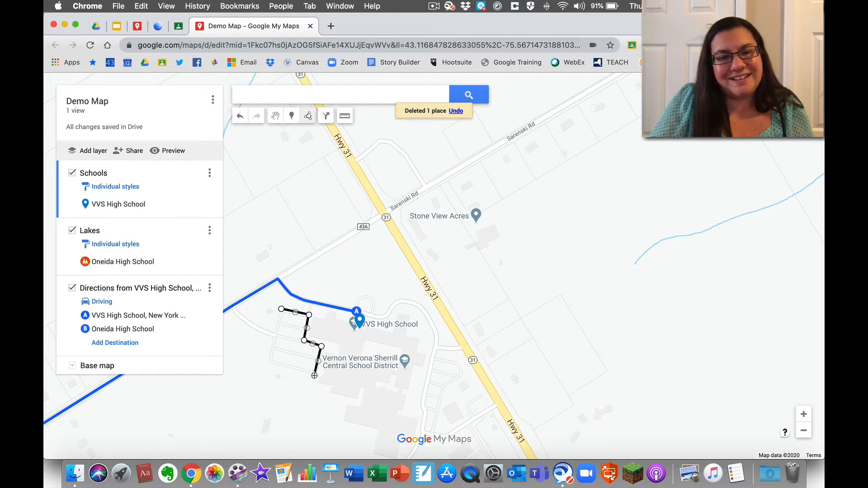
left_click(268, 360)
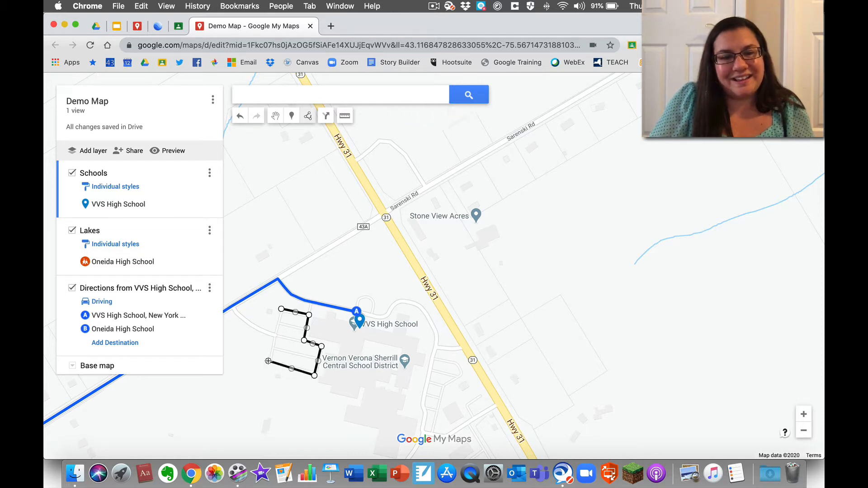
left_click(280, 311)
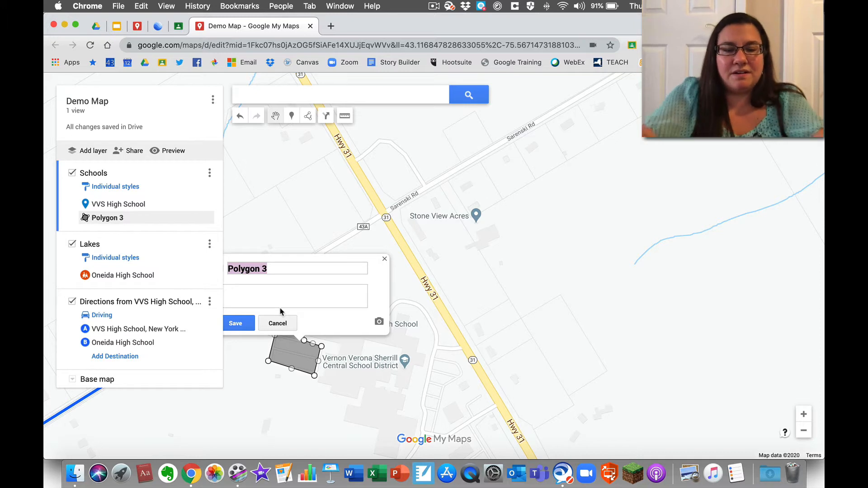
type("Parking")
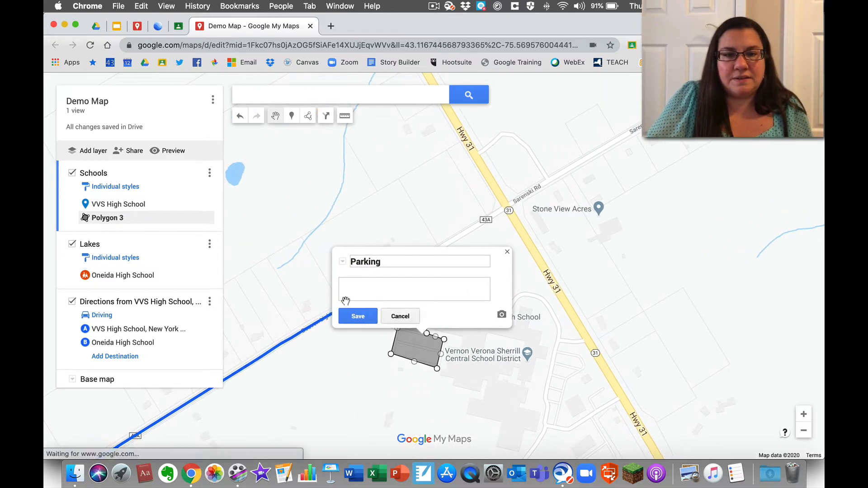
left_click(357, 317)
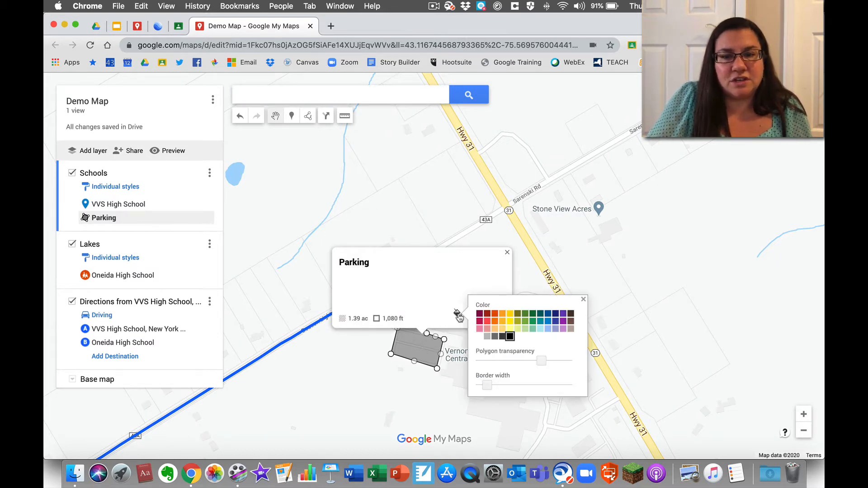
left_click(533, 318)
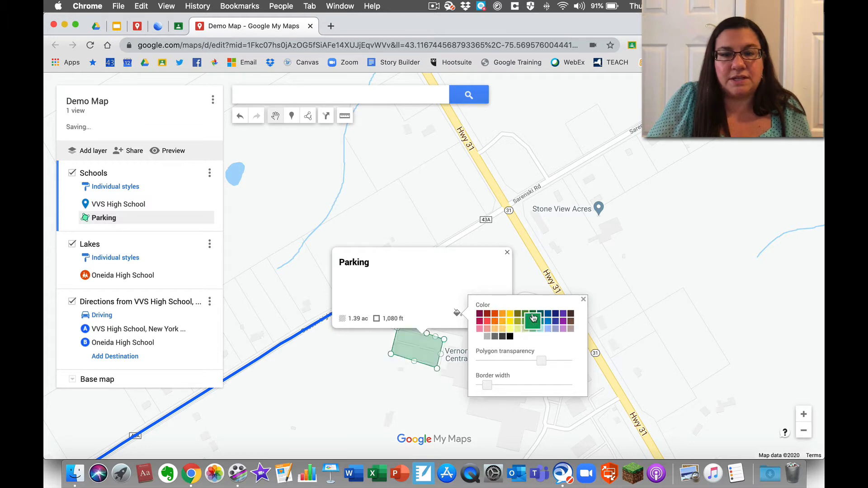
left_click(361, 390)
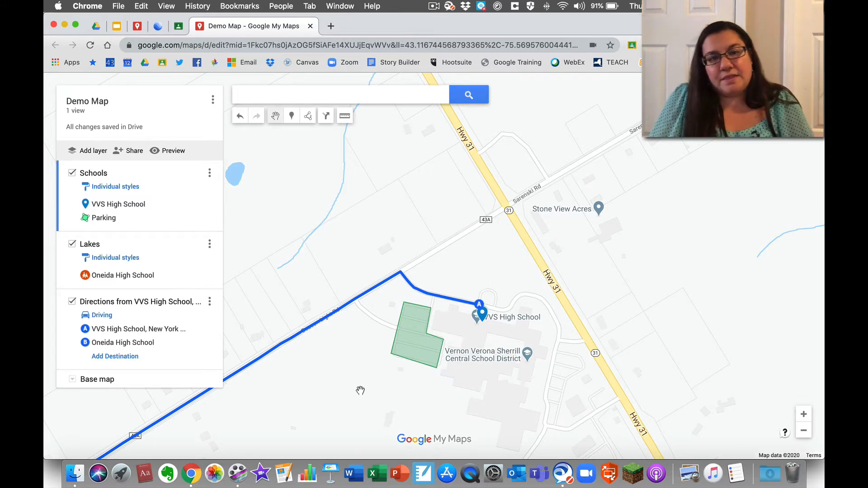
left_click(345, 116)
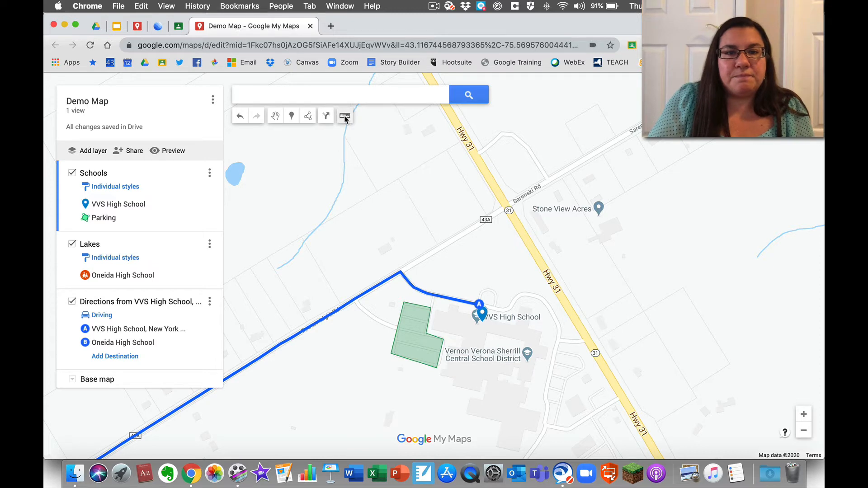
left_click(404, 302)
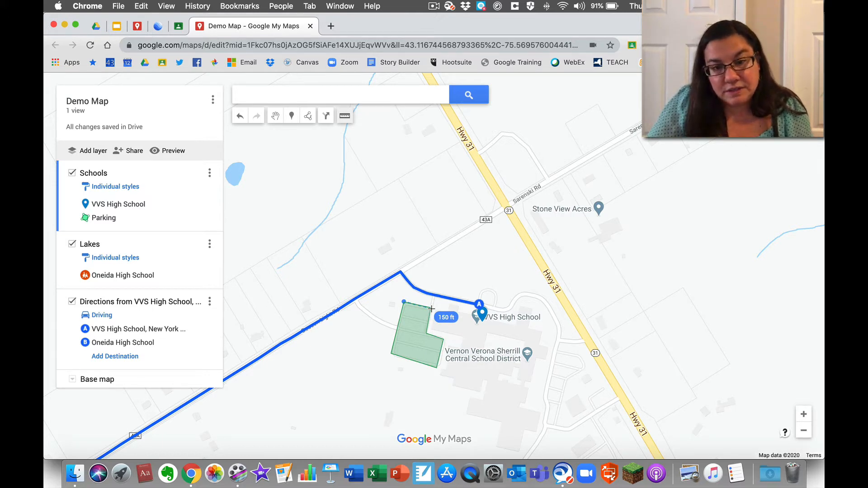
left_click(431, 309)
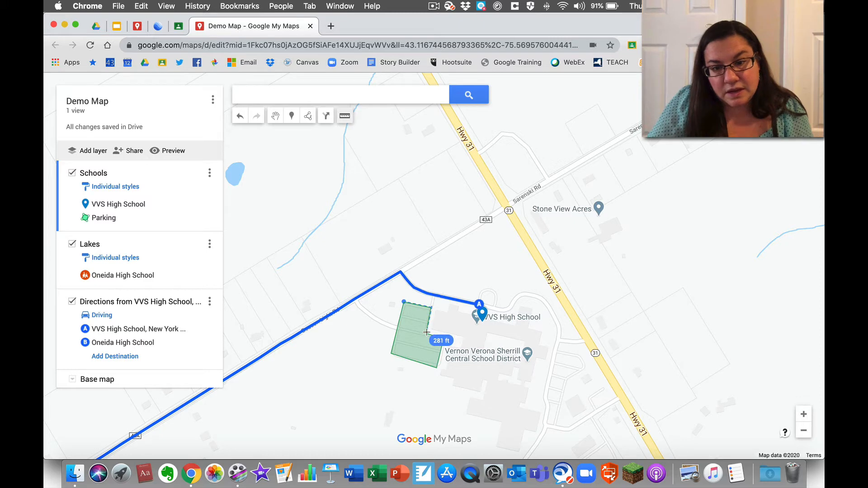
left_click(427, 333)
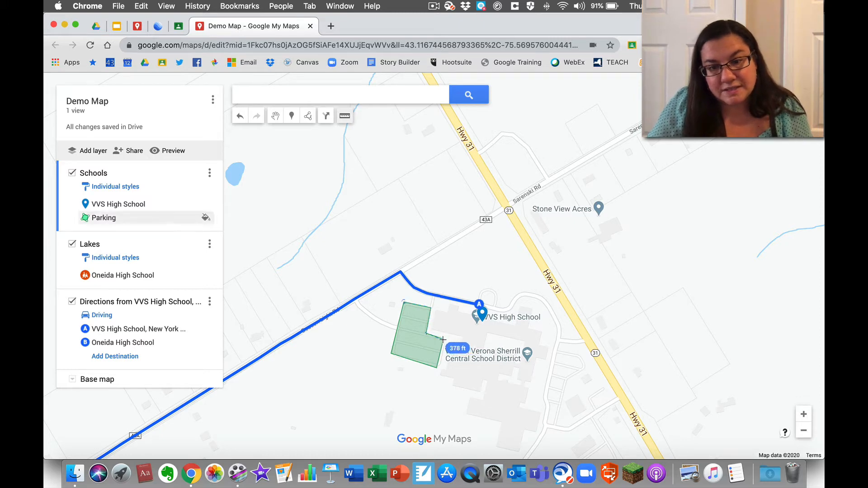
left_click(442, 339)
left_click(437, 367)
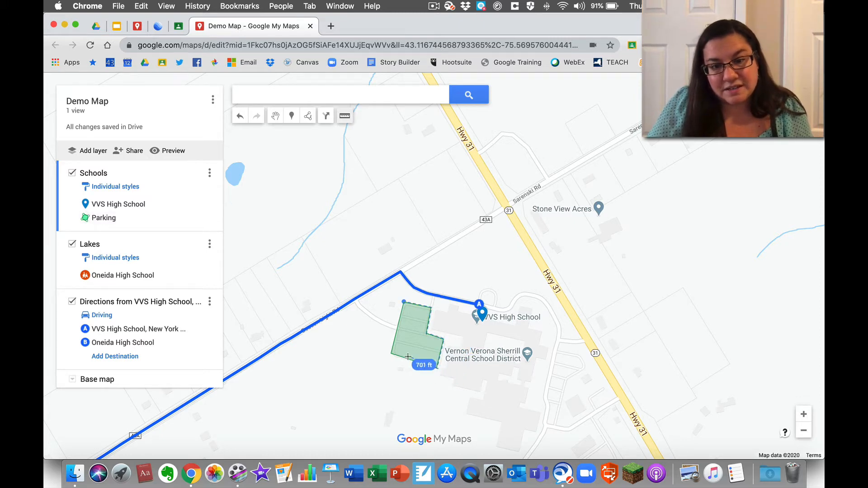
left_click(392, 354)
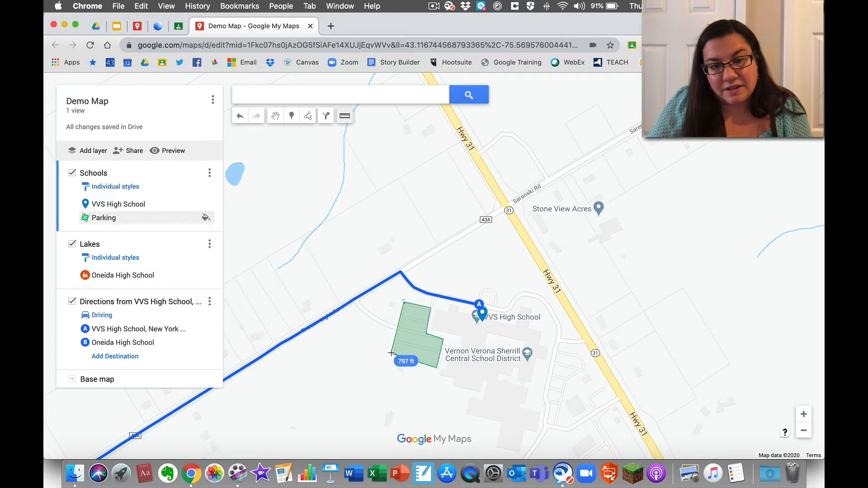
left_click(404, 302)
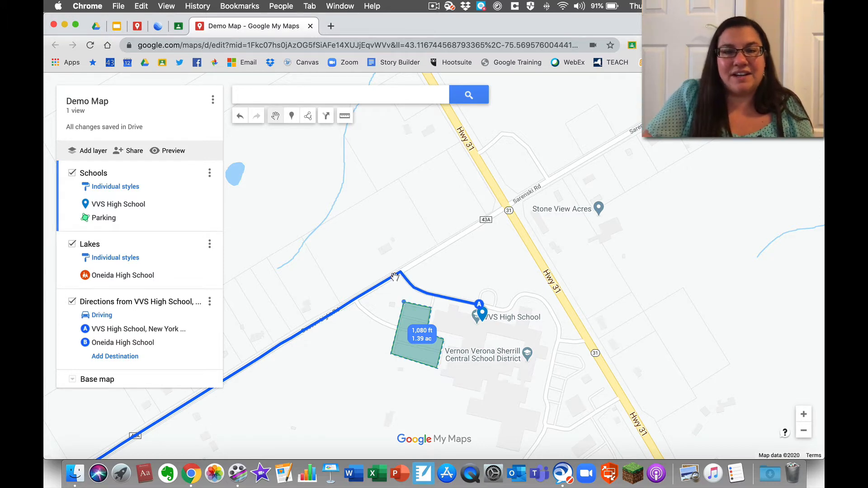
left_click(367, 232)
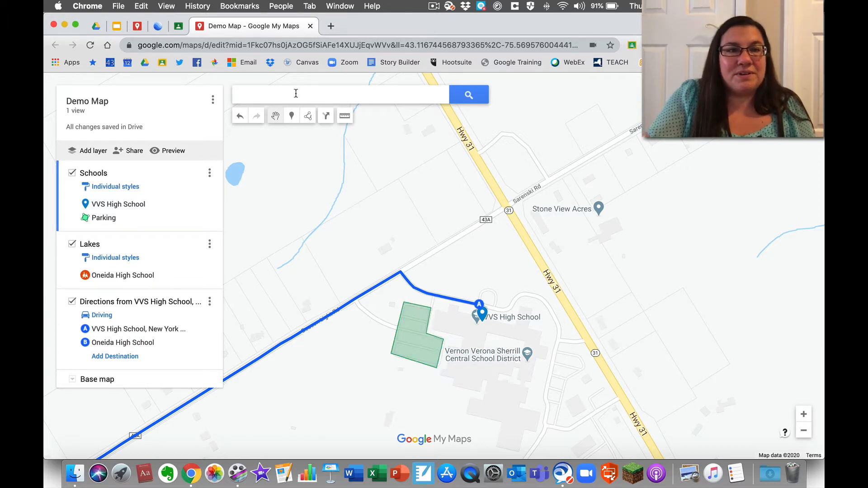
- Switch to the Google My Maps (webinar) map tab and scroll its layer list
left_click(137, 29)
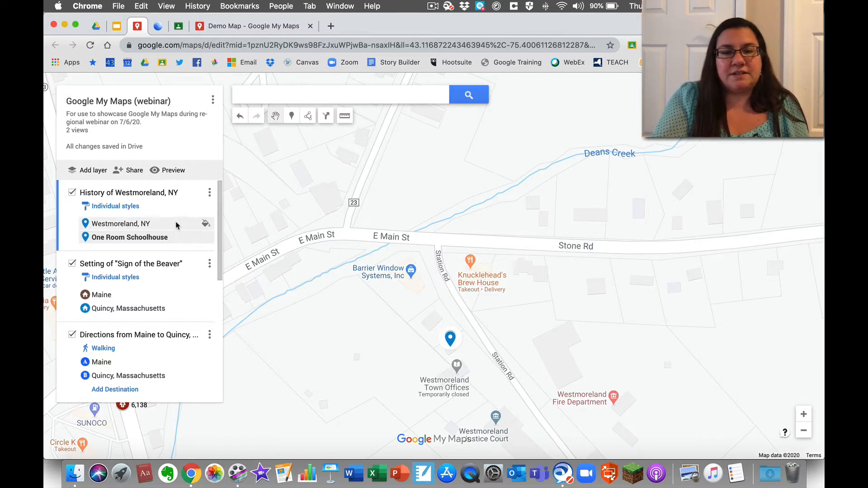
scroll(176, 226, "down", 1)
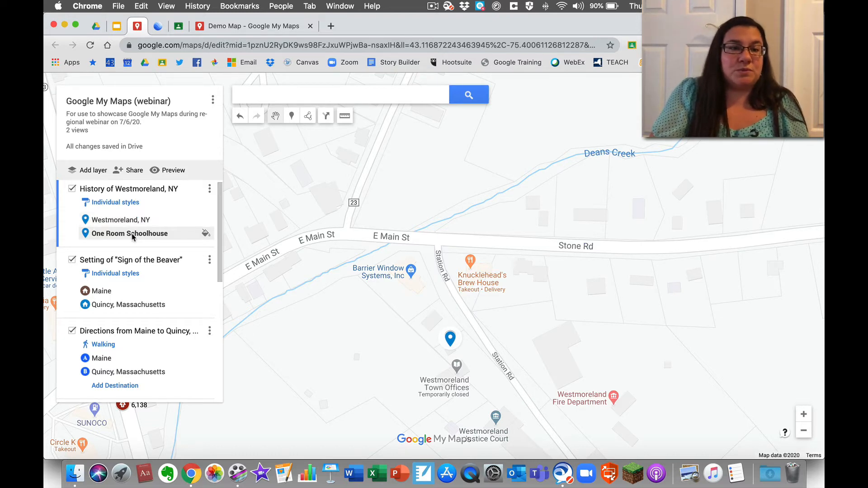
- Open the One Room Schoolhouse info card and follow its Virtual Tour link to the video
left_click(131, 221)
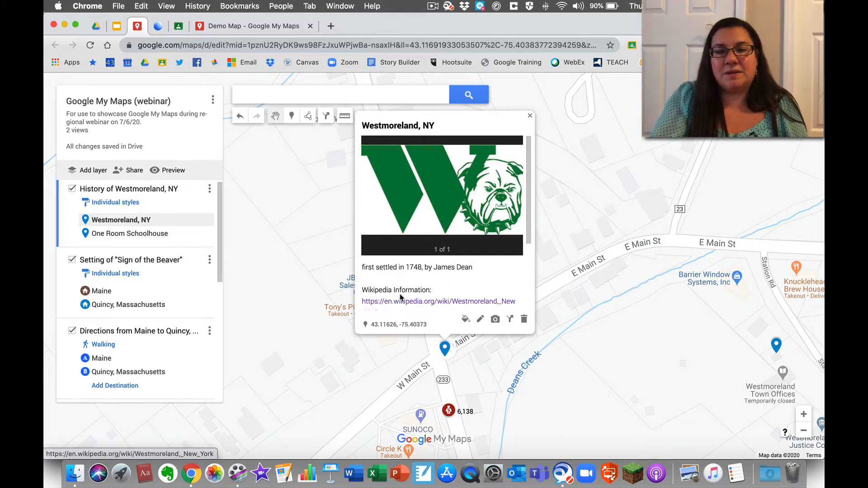
scroll(399, 301, "down", 5)
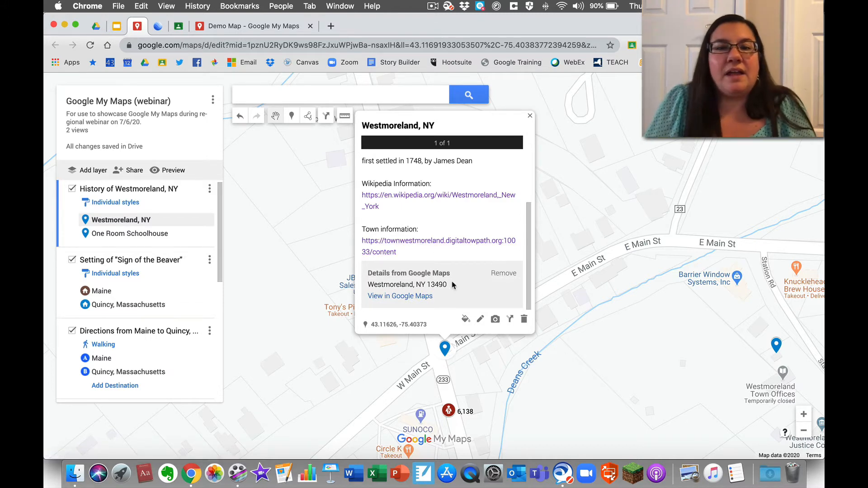
left_click(132, 237)
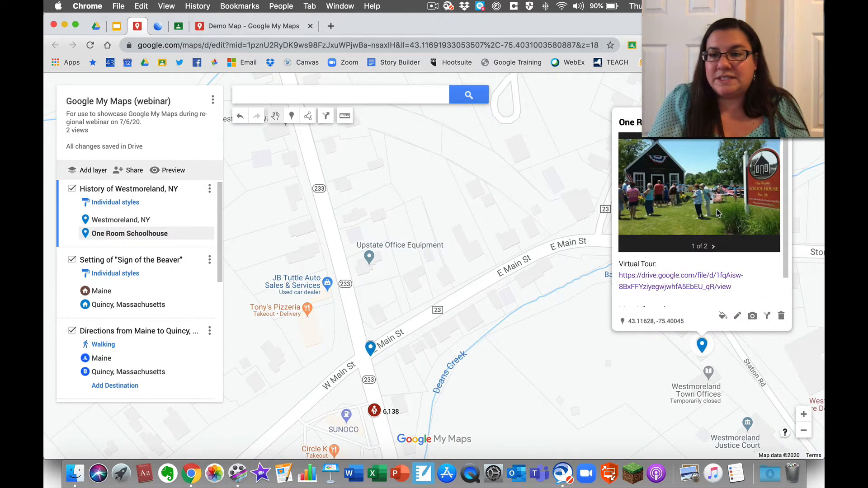
scroll(719, 214, "down", 2)
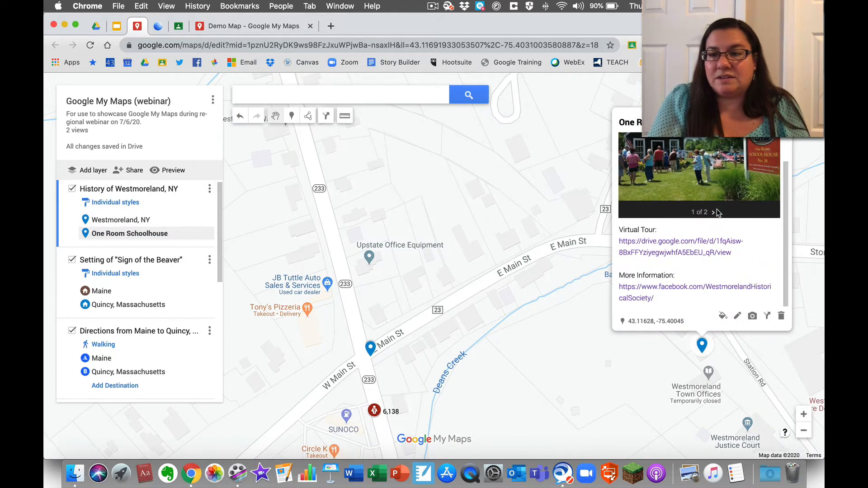
left_click(671, 247)
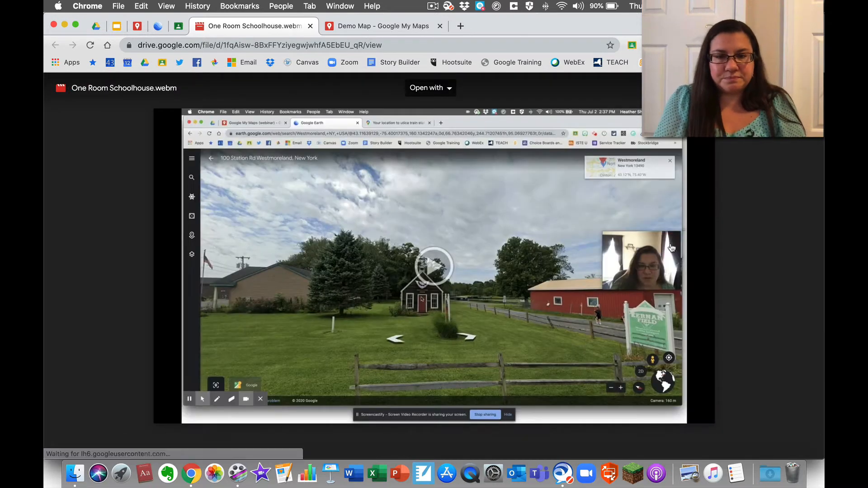
- Play the One Room Schoolhouse.webm virtual tour through to its end at 1:39
left_click(432, 264)
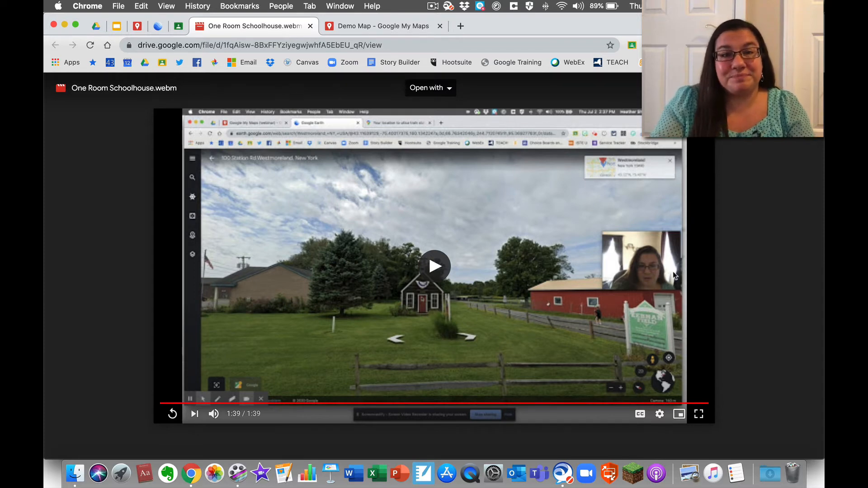
- Back in the map editor, toggle the History of Westmoreland, NY layer off and on again
left_click(137, 26)
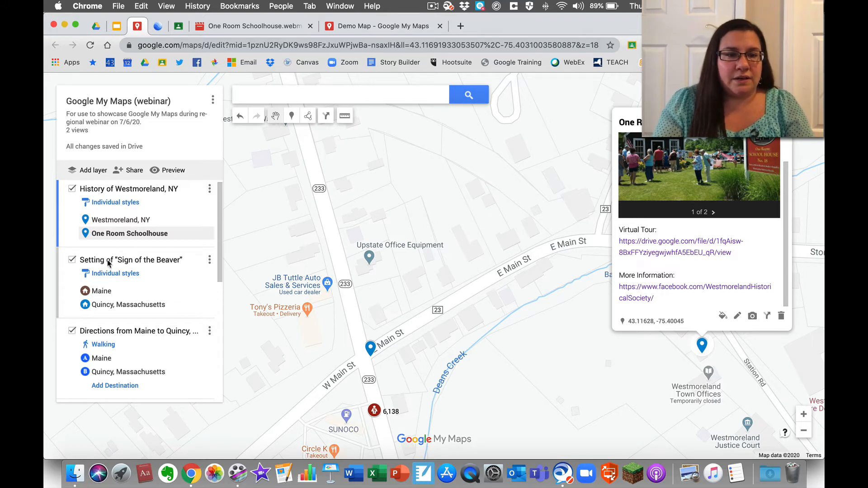
left_click(72, 189)
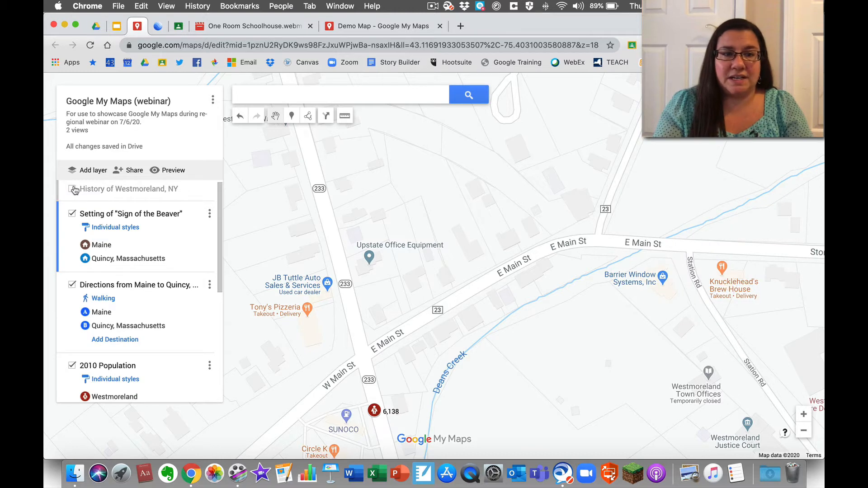
left_click(72, 189)
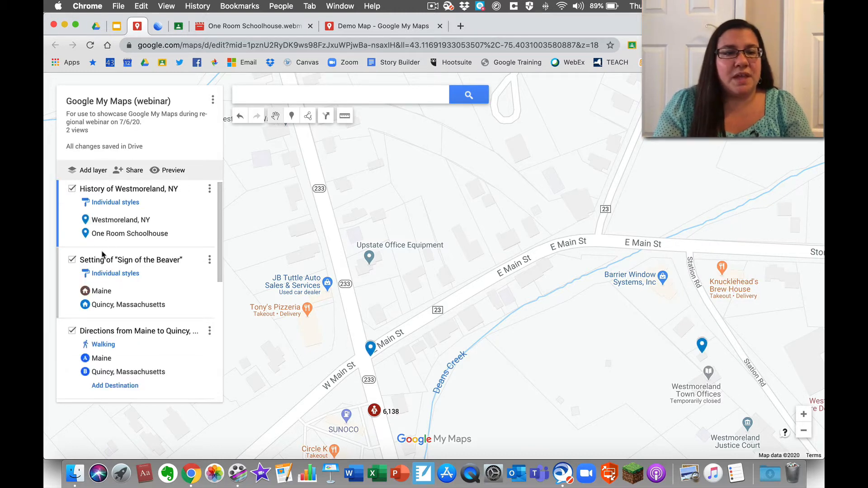
scroll(103, 254, "down", 3)
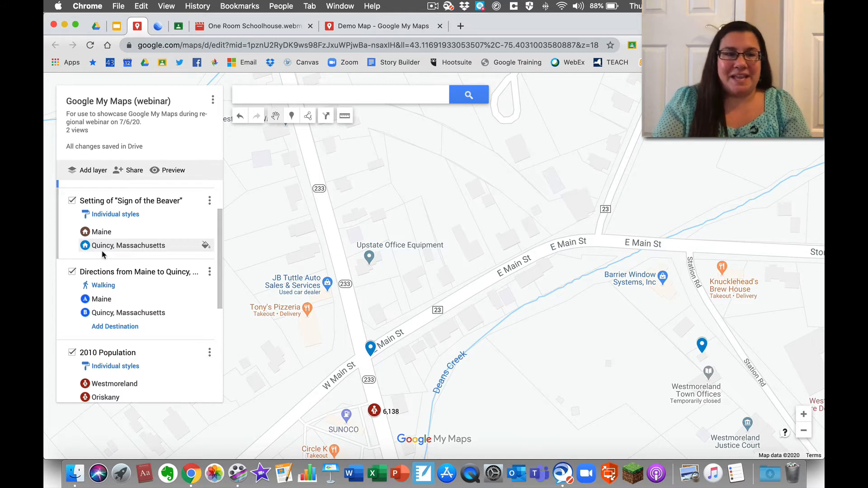
- Show Maine's cabin info card from the Setting layer and zoom out to reveal the route south
left_click(100, 233)
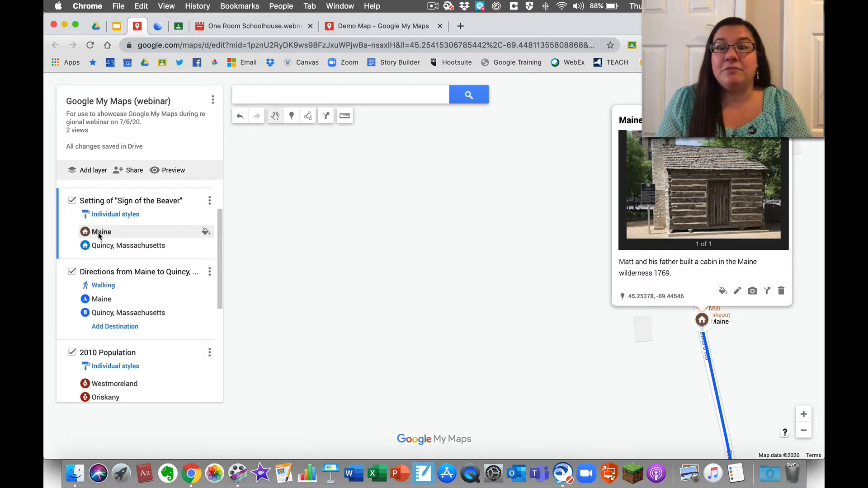
left_click(805, 435)
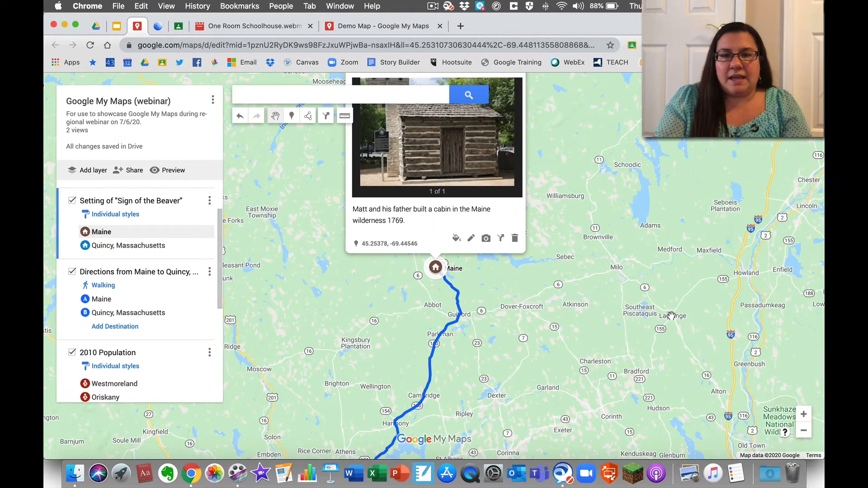
left_click_drag(672, 317, 687, 358)
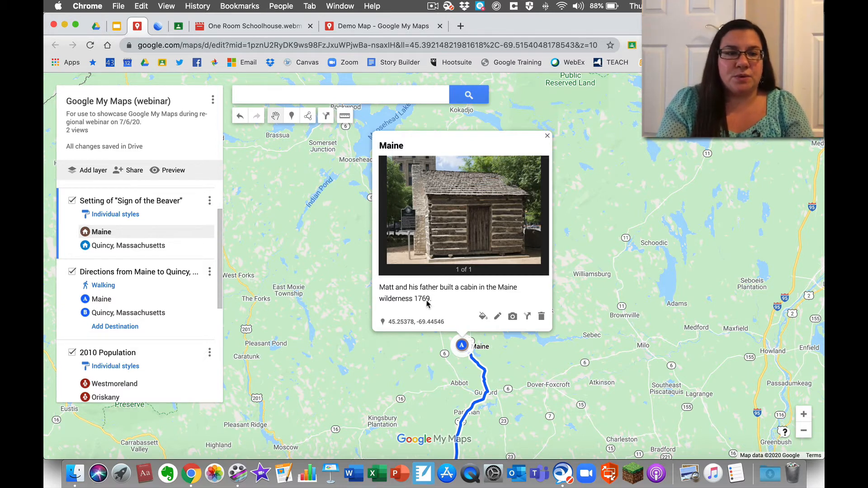
- Check the Quincy, Massachusetts card, then zoom out to frame the whole Maine-to-Quincy walking route
left_click(142, 245)
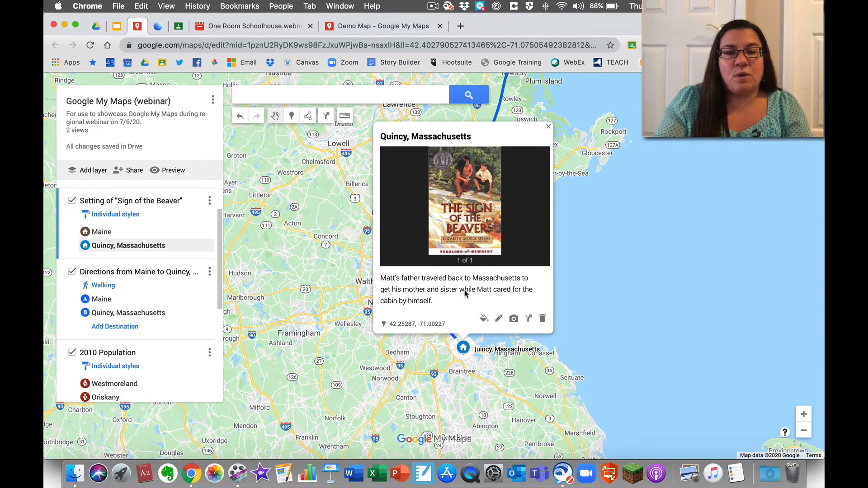
left_click(548, 126)
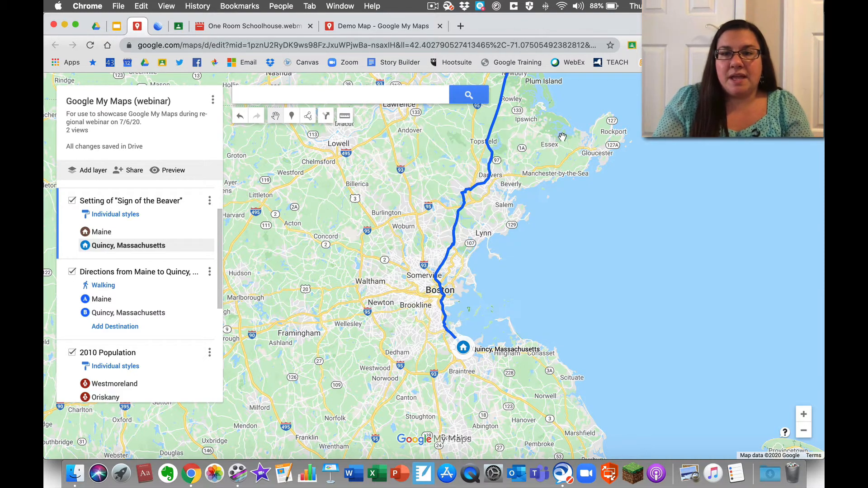
left_click_drag(563, 138, 547, 241)
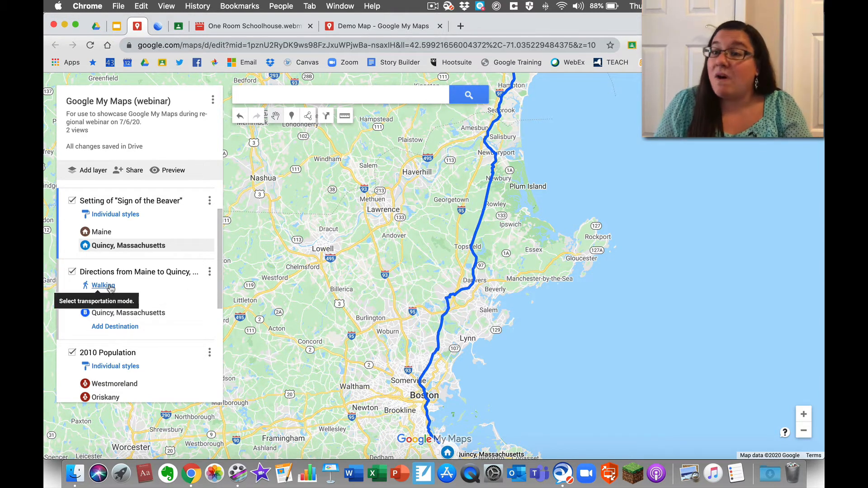
left_click(805, 432)
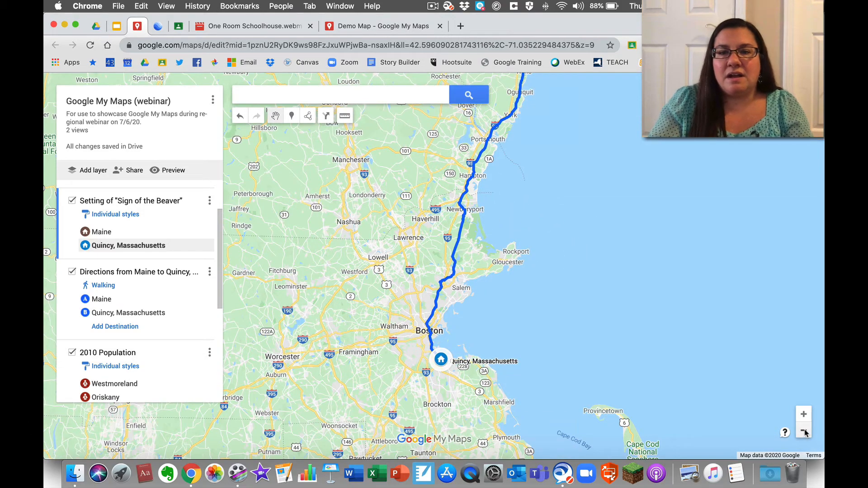
left_click(805, 432)
left_click(804, 430)
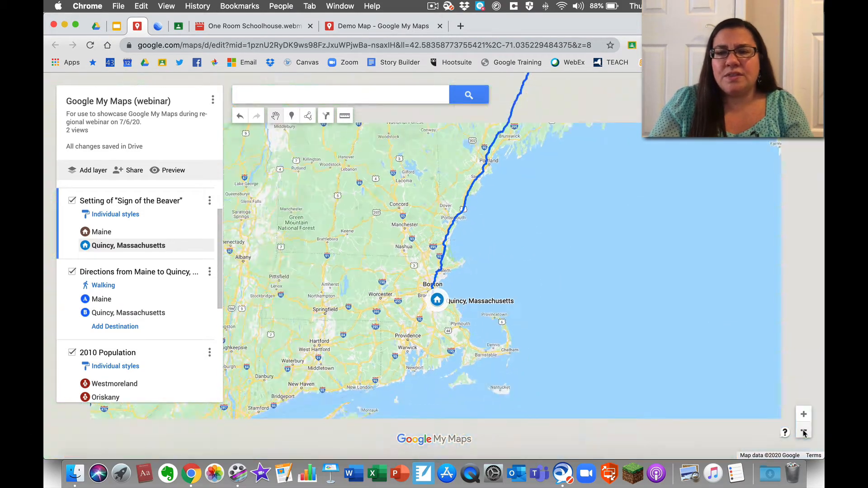
left_click_drag(636, 269, 632, 331)
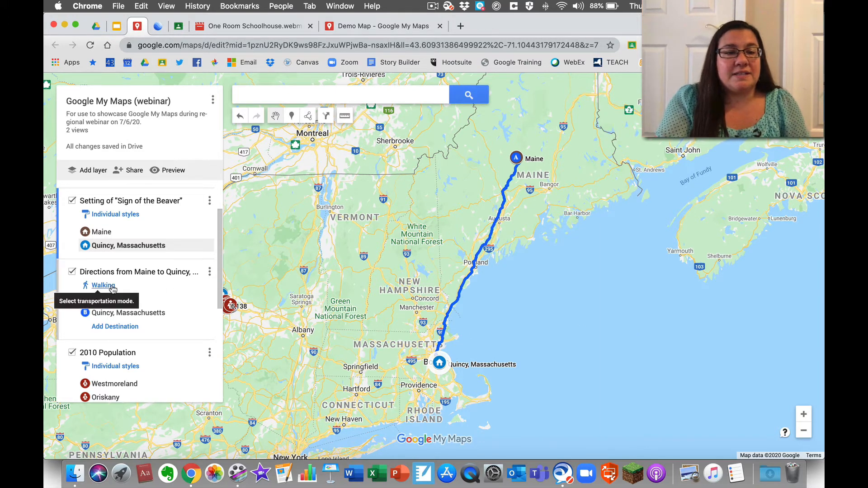
- Bring up the menu for the Directions from Maine to Quincy layer
left_click(209, 272)
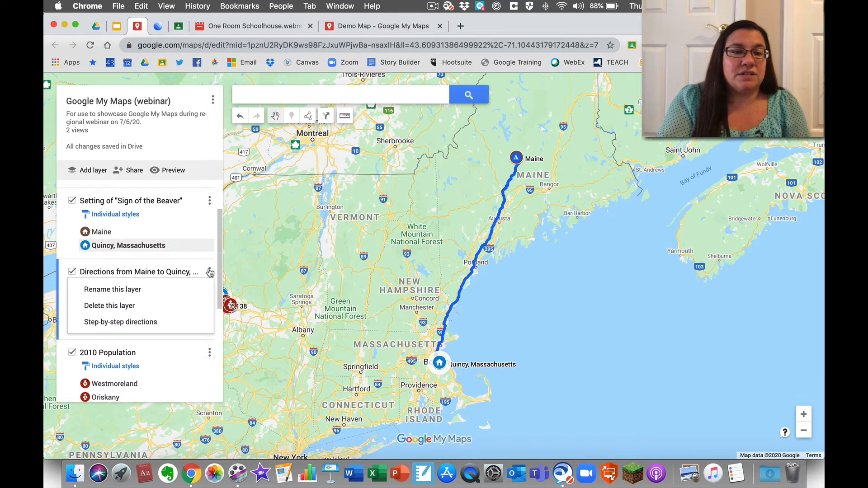
- View the 252-mile step-by-step walking directions, then close them
left_click(131, 324)
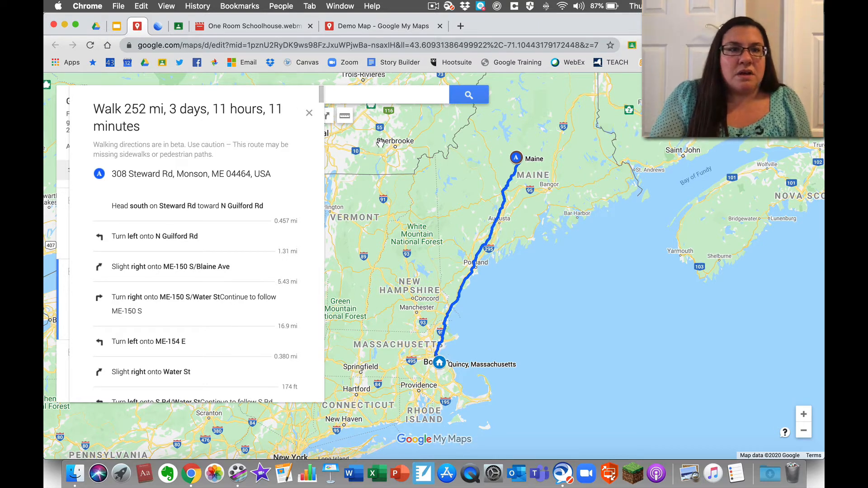
left_click(309, 112)
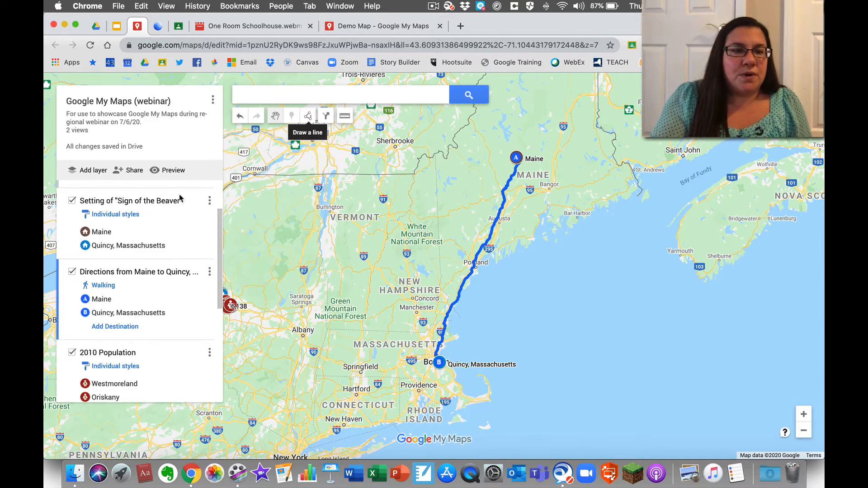
- Hide the 'Sign of the Beaver' setting and Maine-to-Quincy directions layers, then pan to New York
left_click(72, 201)
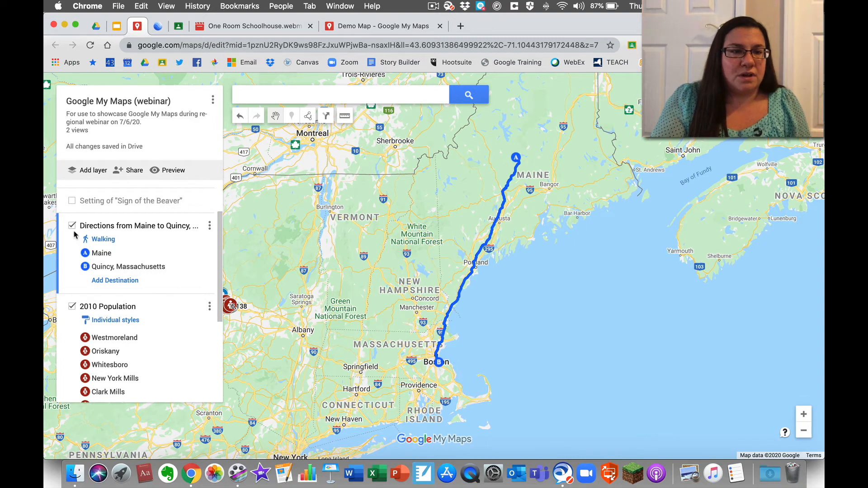
left_click(72, 225)
scroll(101, 234, "down", 2)
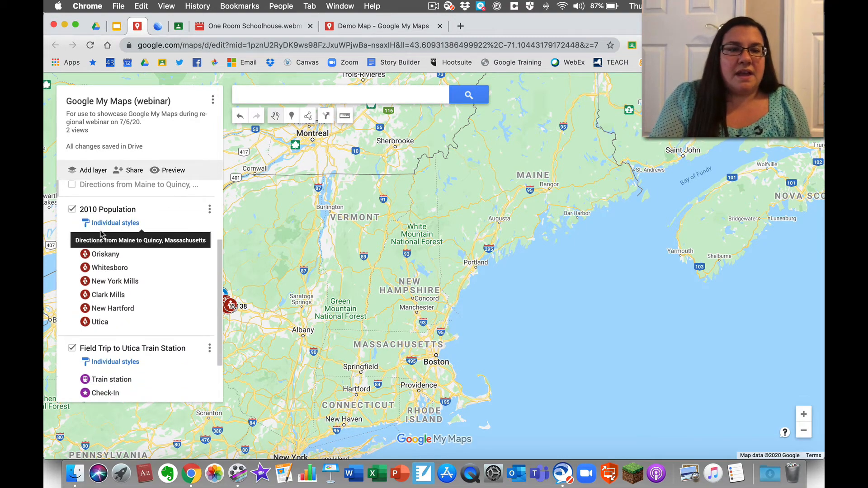
left_click_drag(244, 274, 457, 227)
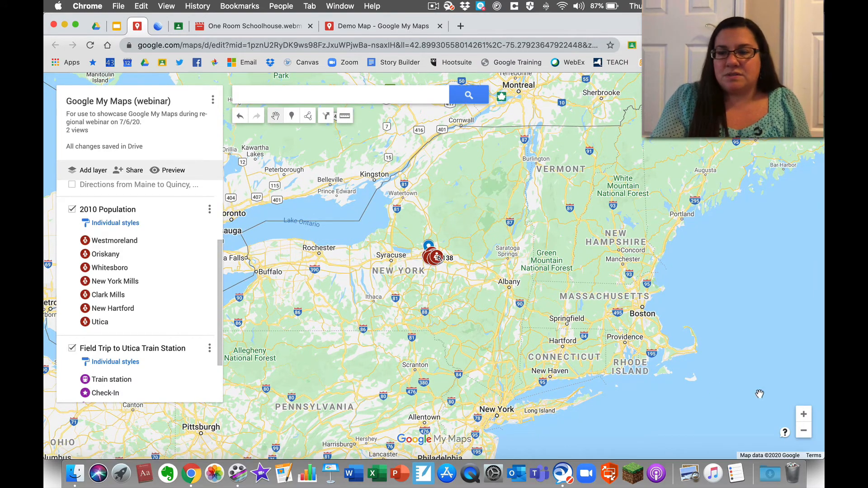
- Zoom in on the 2010 Population markers around Utica, New York
left_click(808, 419)
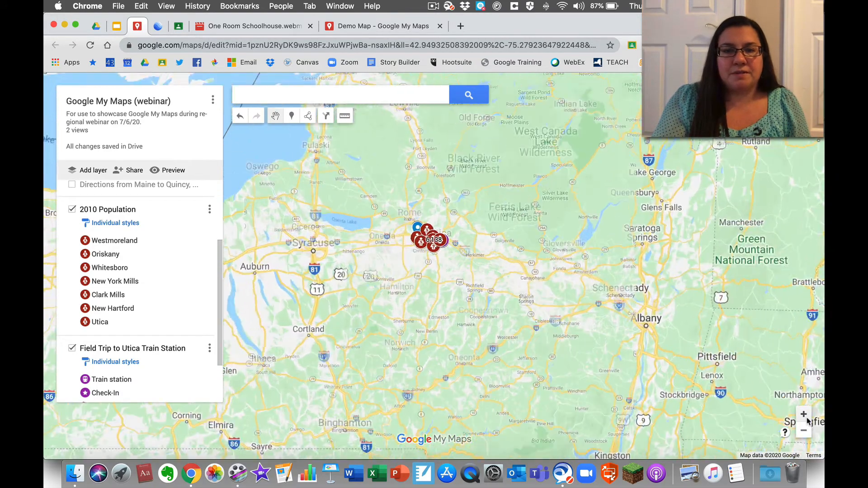
left_click(806, 418)
left_click(806, 418)
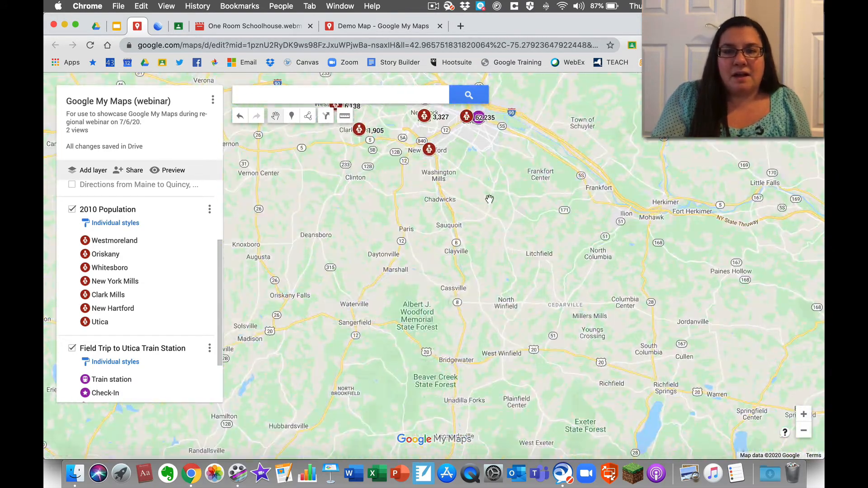
left_click_drag(490, 199, 519, 349)
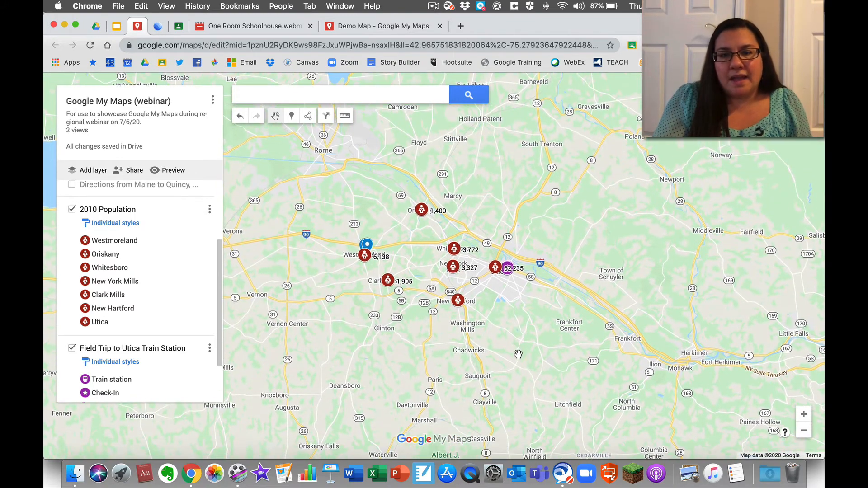
left_click(803, 414)
left_click(803, 414)
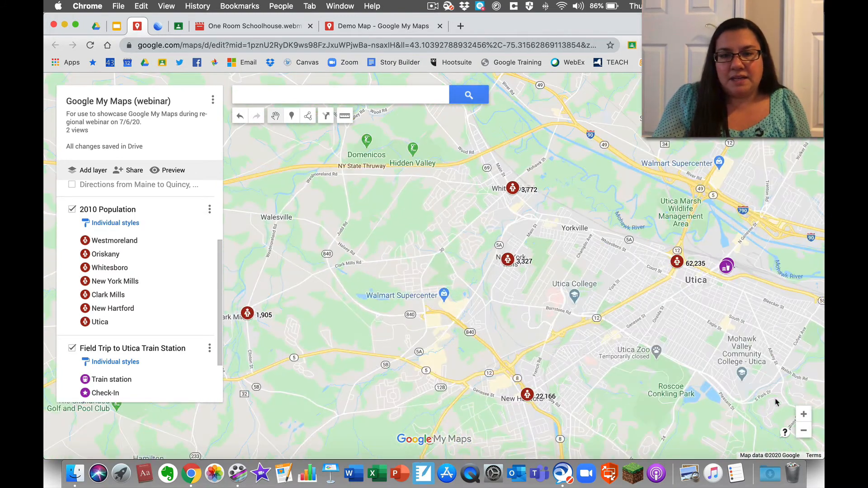
left_click_drag(581, 265, 580, 243)
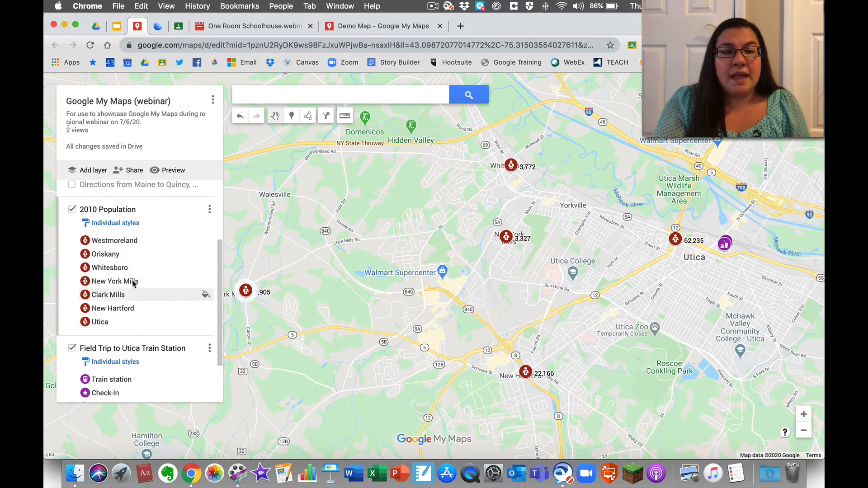
- Label 2010 Population markers with their description and check Westmoreland's 6,138 entry
left_click(128, 244)
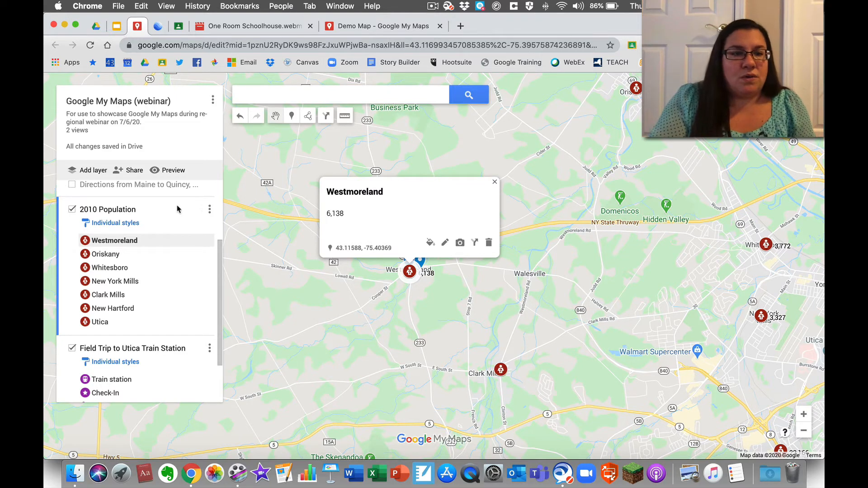
left_click(125, 225)
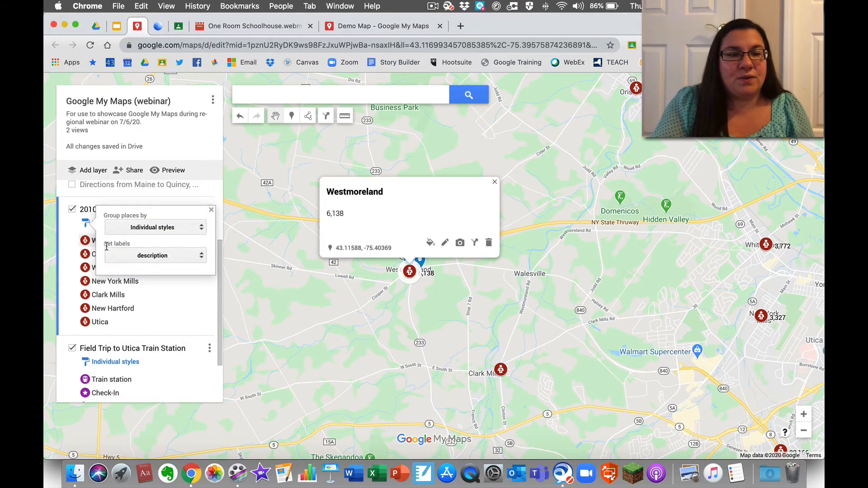
left_click(135, 257)
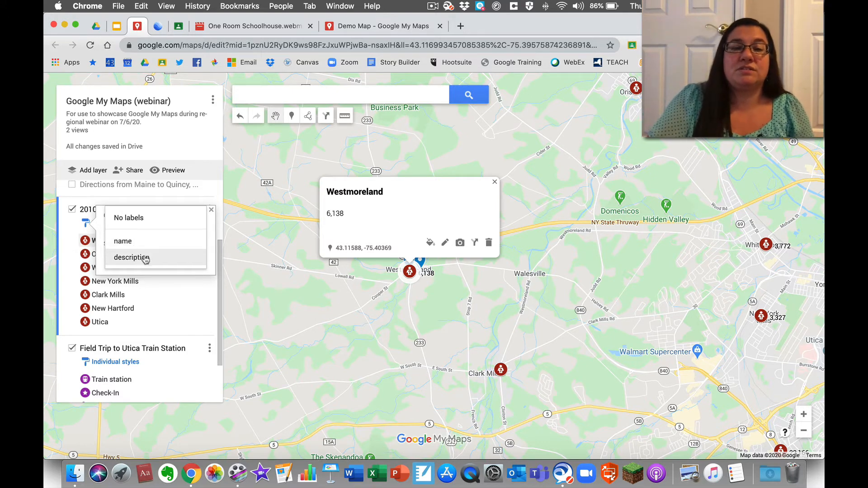
left_click(278, 281)
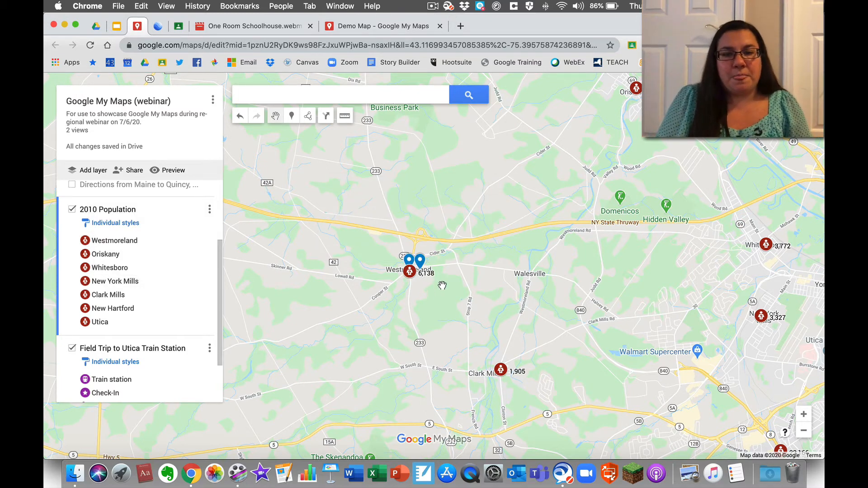
left_click(120, 242)
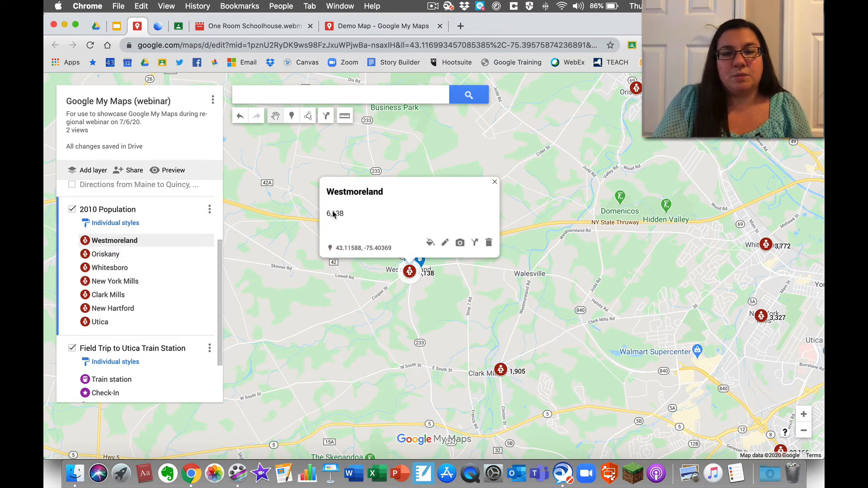
left_click(422, 327)
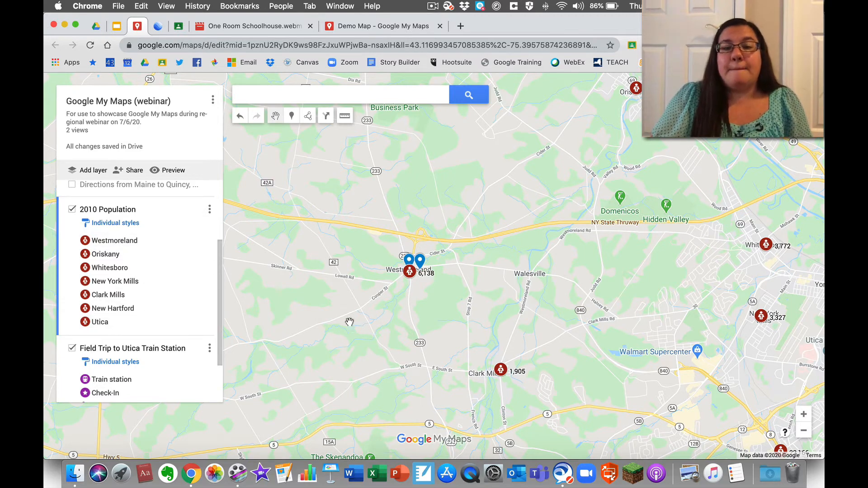
- Pan east past Clark Mills to centre Utica's 62,235 marker near New Hartford and Whitesboro
left_click_drag(379, 311, 363, 242)
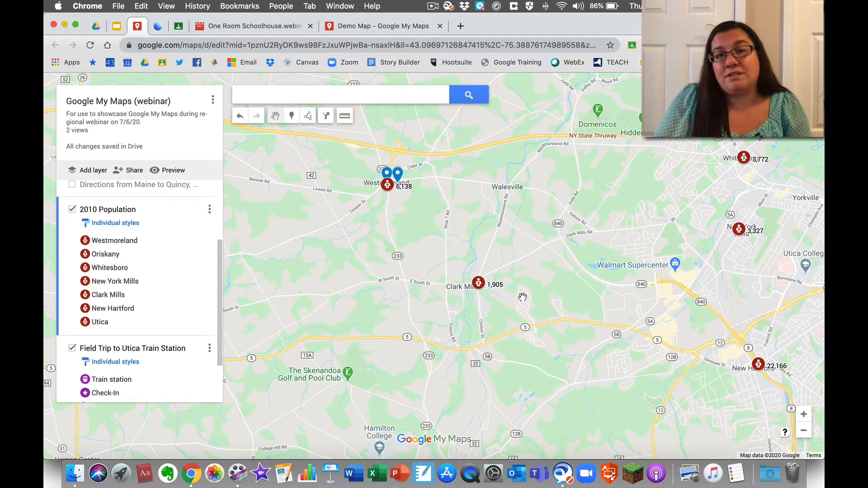
left_click_drag(502, 292, 249, 226)
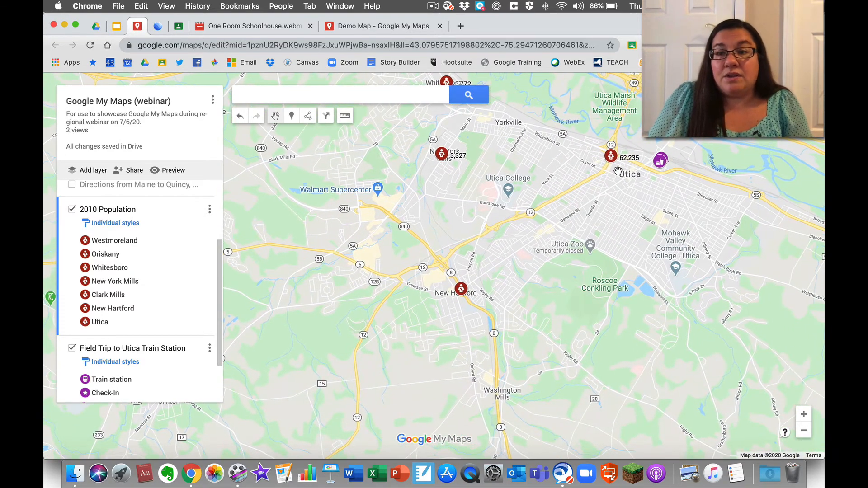
left_click_drag(618, 171, 483, 244)
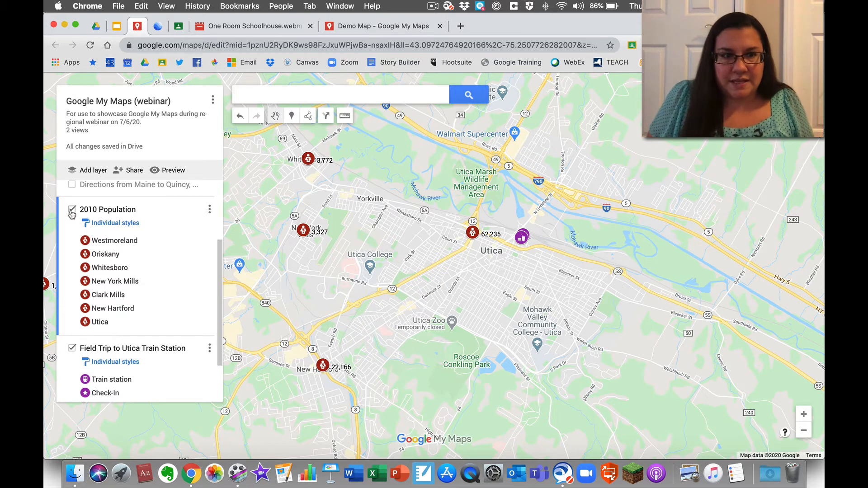
- Try grouping 2010 Population by description, revert to individual styles, then hide the layer
left_click(108, 223)
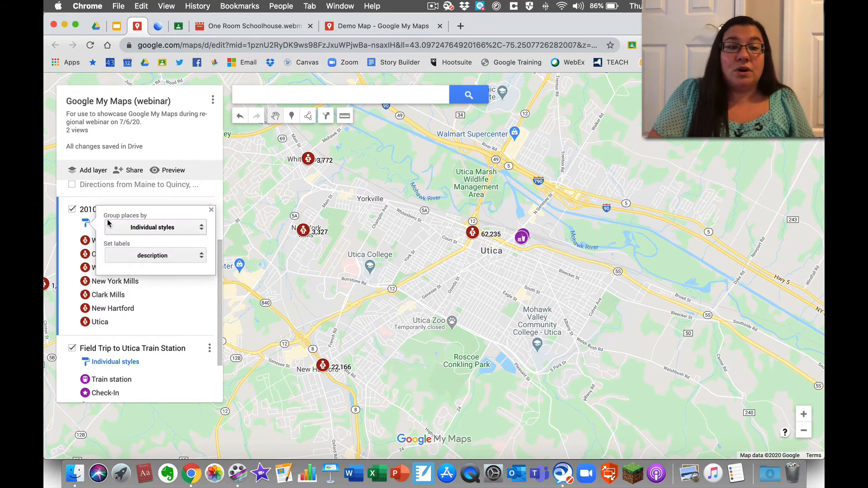
left_click(143, 257)
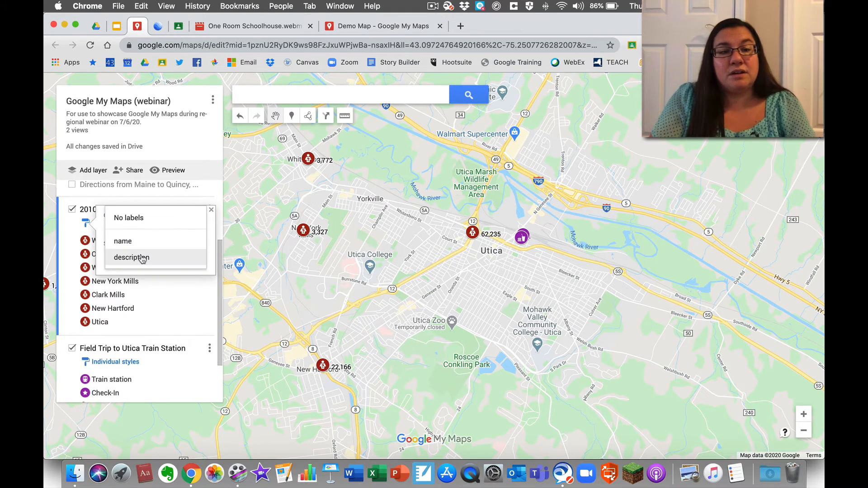
left_click(143, 257)
left_click(144, 229)
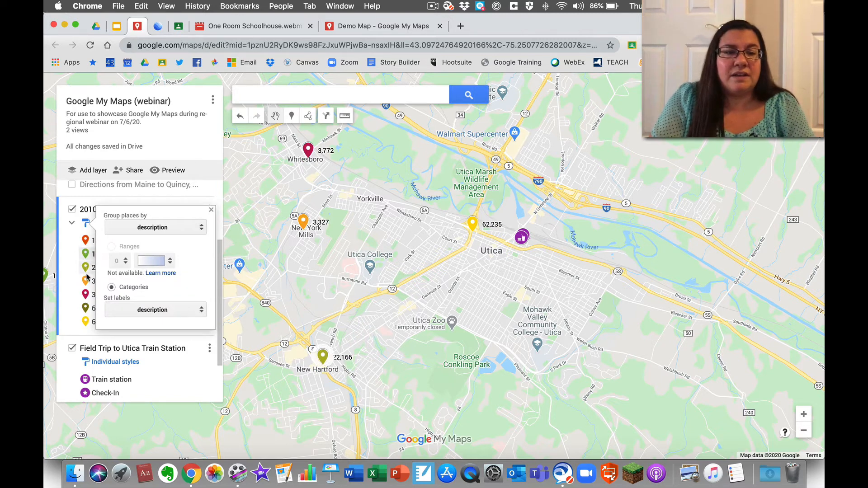
left_click(151, 230)
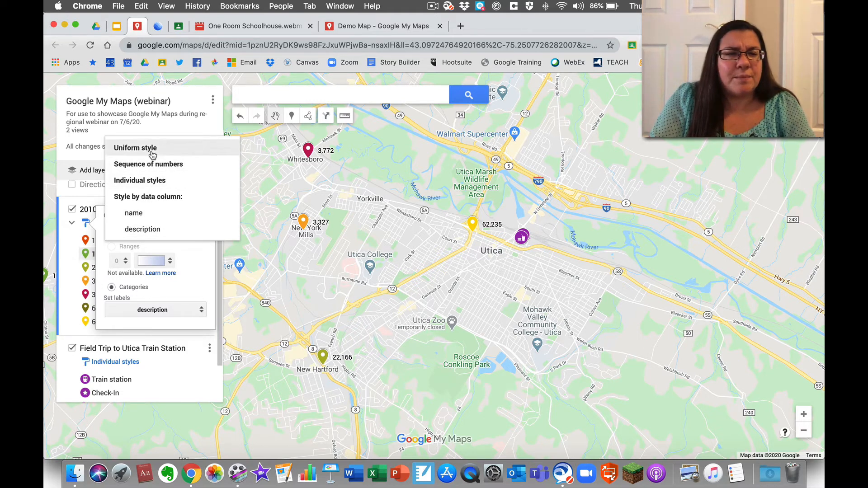
left_click(148, 180)
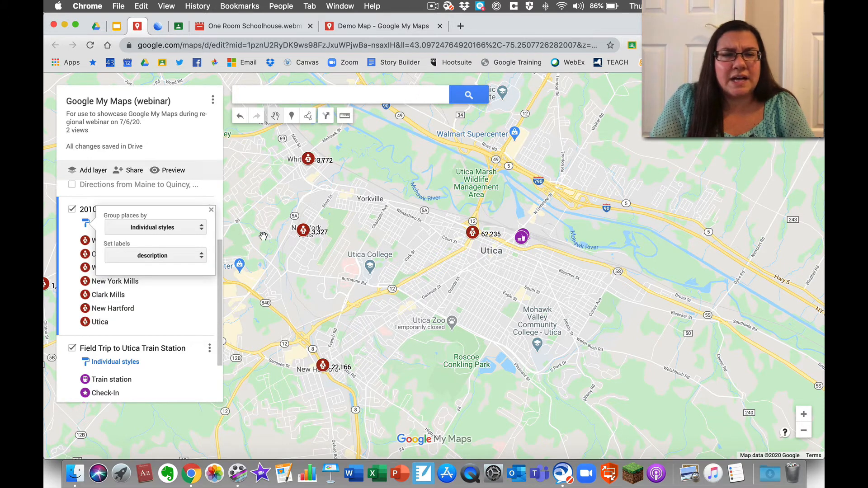
left_click(293, 290)
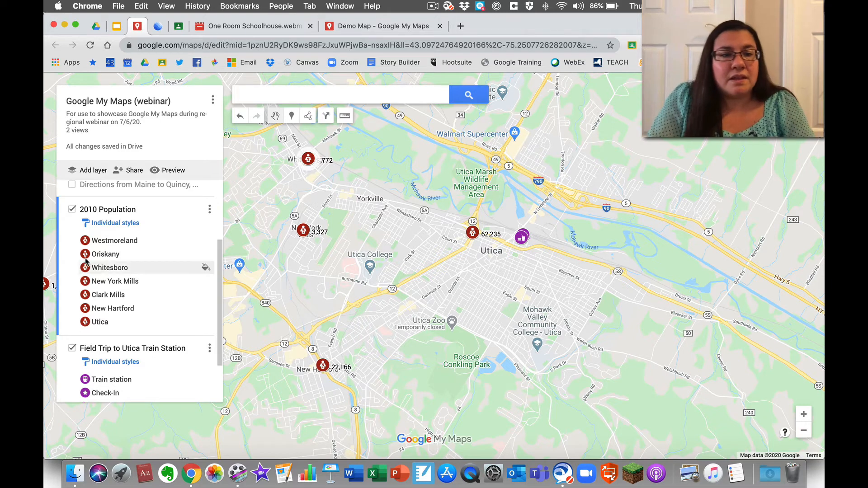
left_click(72, 211)
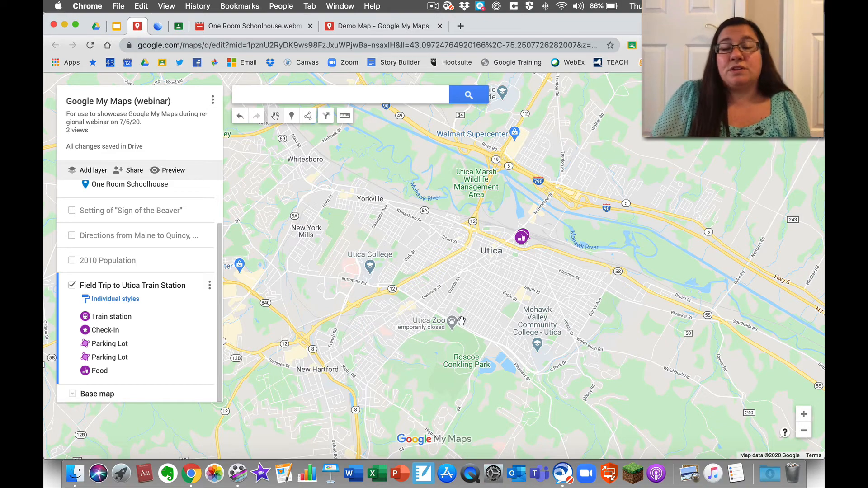
- Zoom to Utica Station and its parking lots, then show the Check-In place's details
left_click_drag(536, 266, 491, 282)
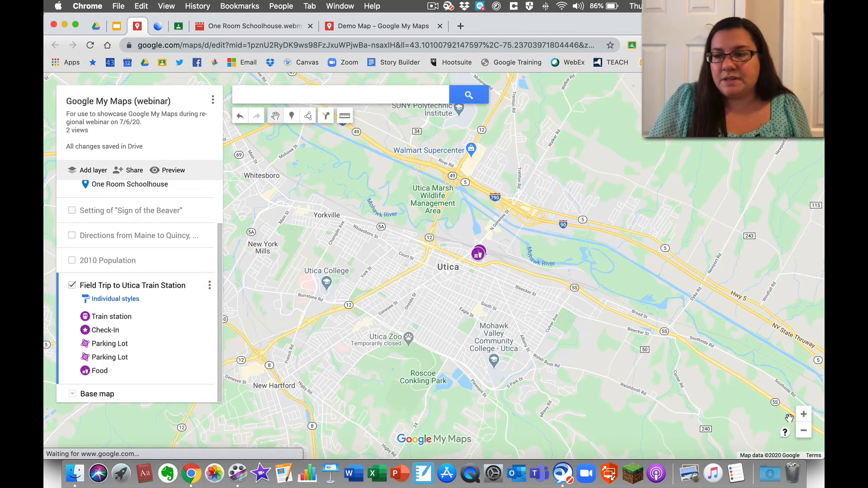
left_click(803, 415)
left_click(804, 415)
left_click(804, 415)
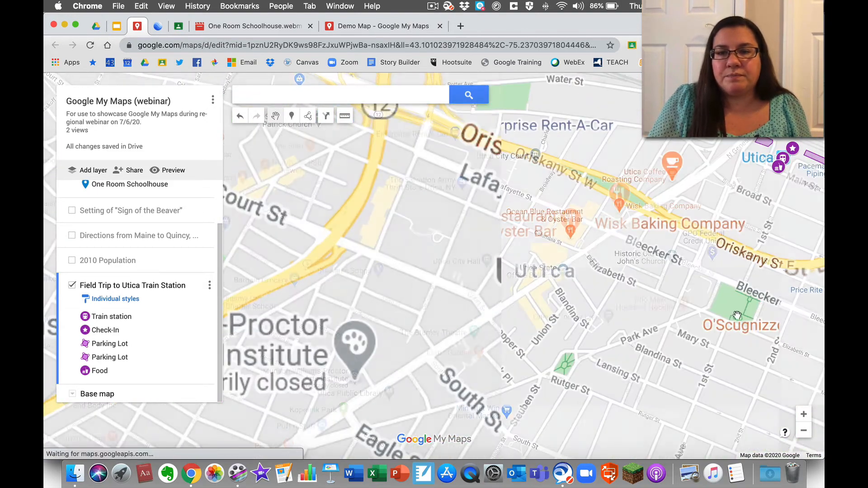
left_click_drag(754, 213, 419, 326)
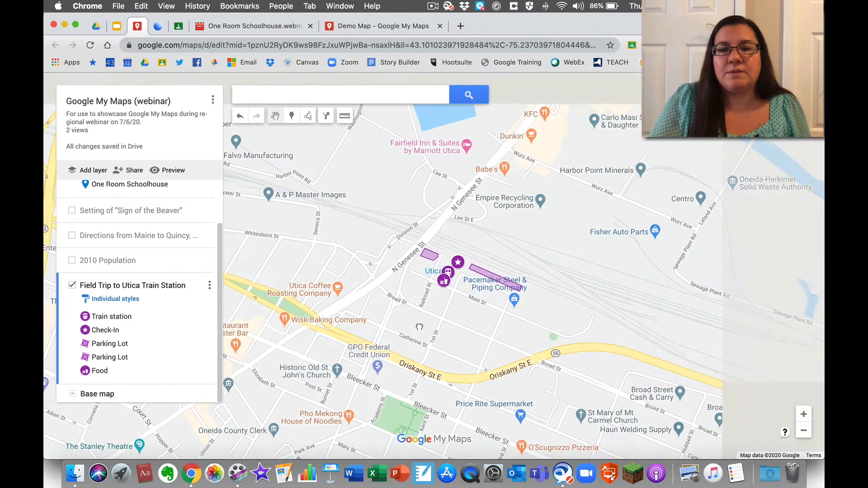
left_click(804, 415)
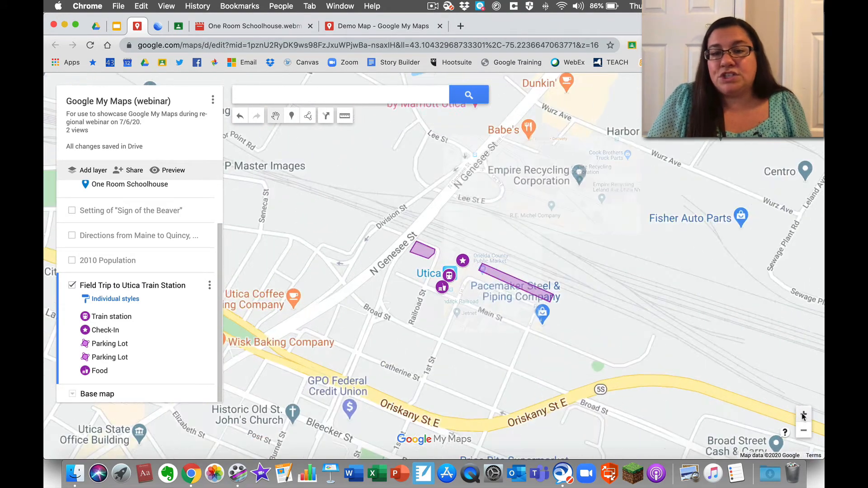
left_click(804, 416)
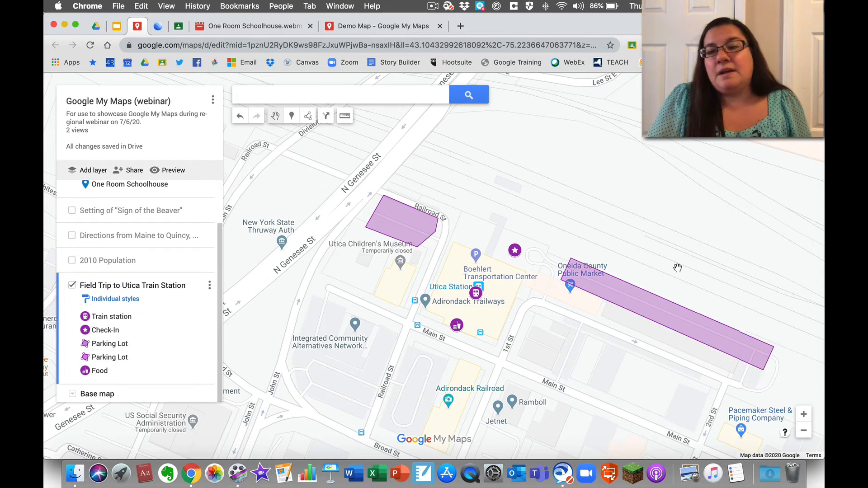
left_click_drag(677, 242, 633, 210)
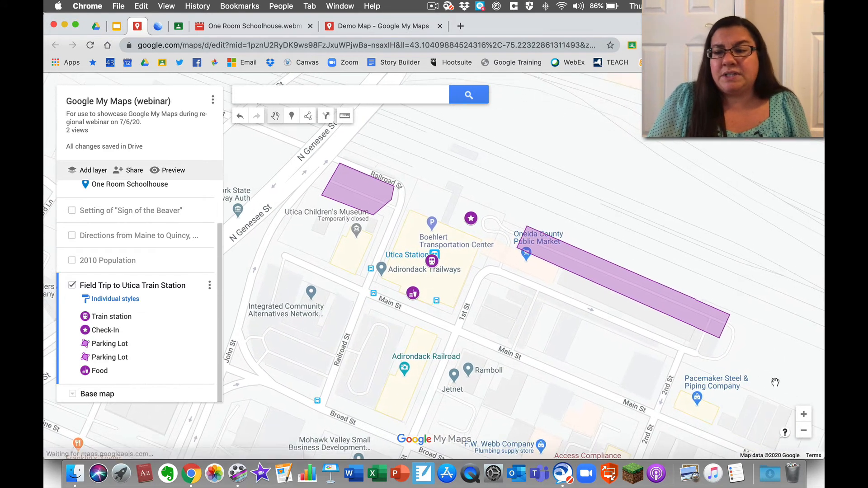
left_click(804, 414)
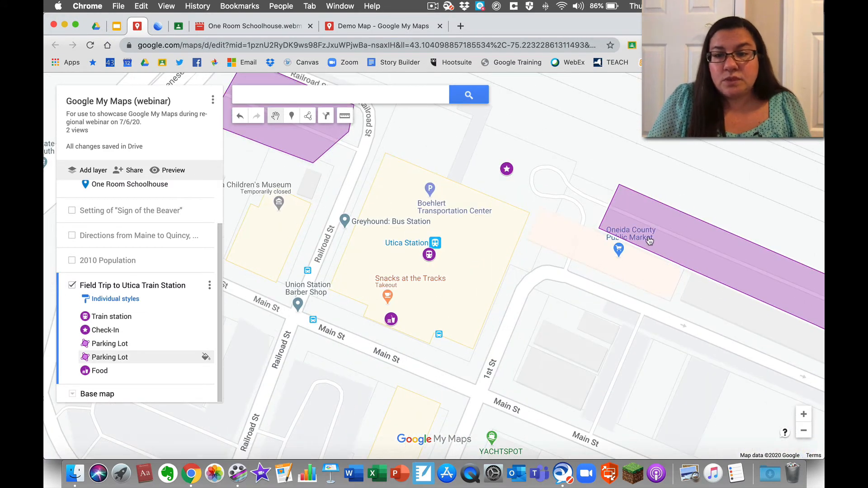
left_click(804, 431)
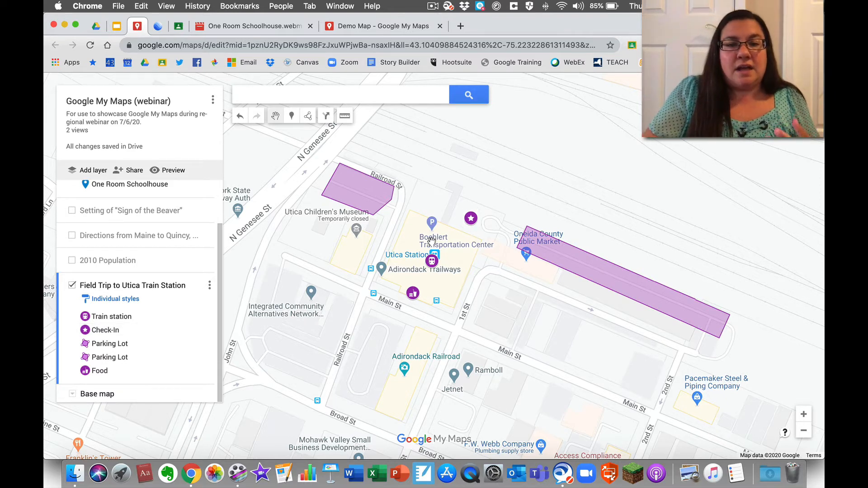
left_click(107, 331)
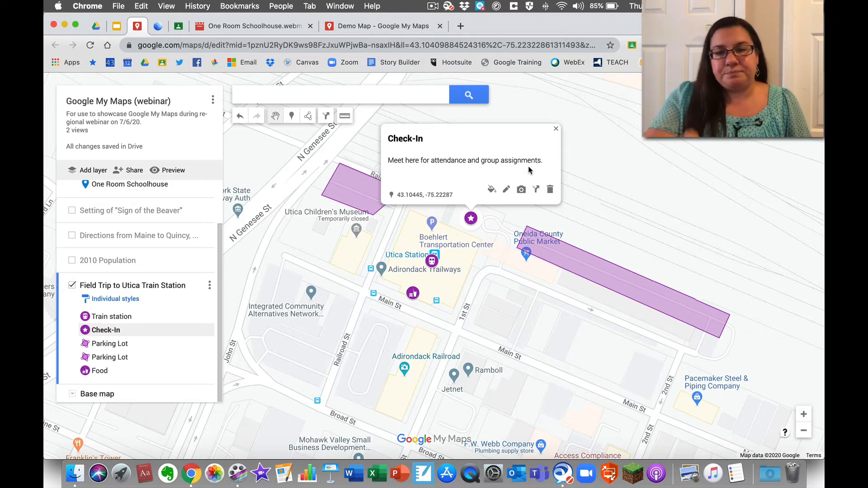
- Show both Parking Lot cards and the Food card, then close the Food card
left_click(106, 345)
left_click(108, 358)
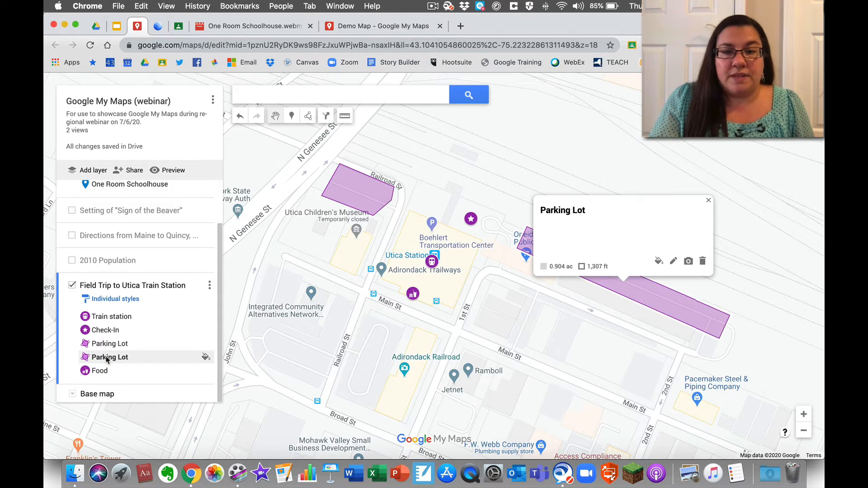
left_click(99, 371)
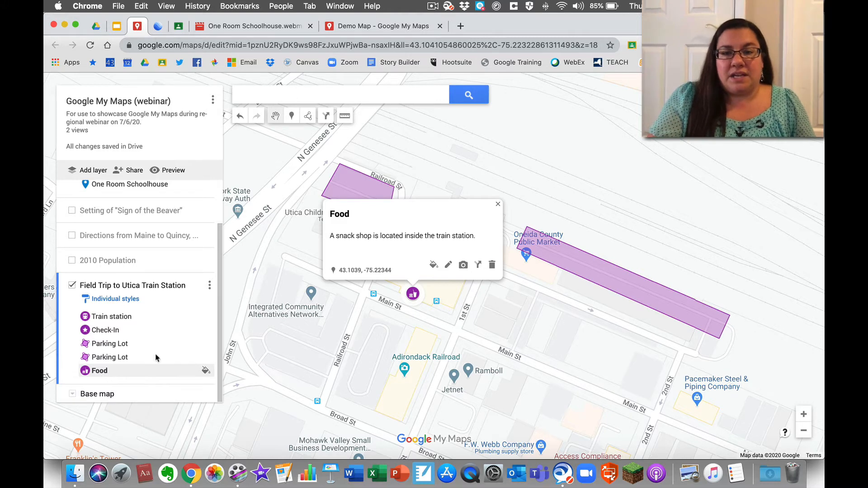
left_click(498, 207)
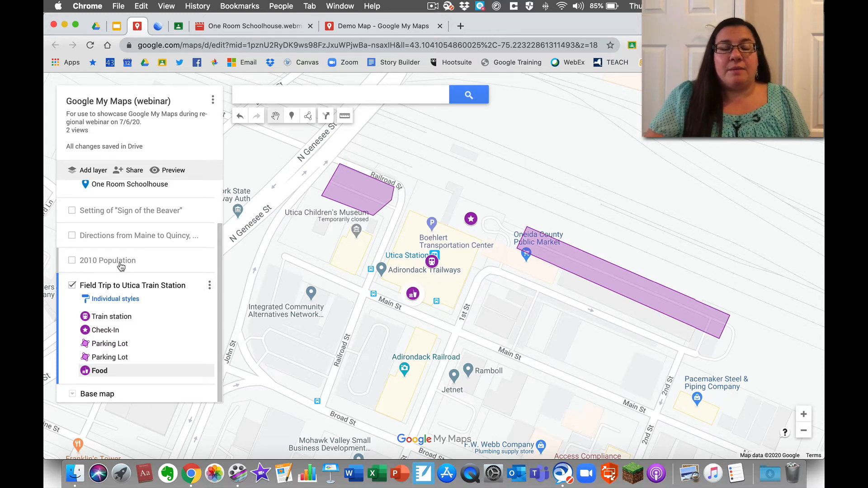
- Show the Helpful Resources slide, then switch to the Google My Maps (webinar) Drive folder
left_click(116, 27)
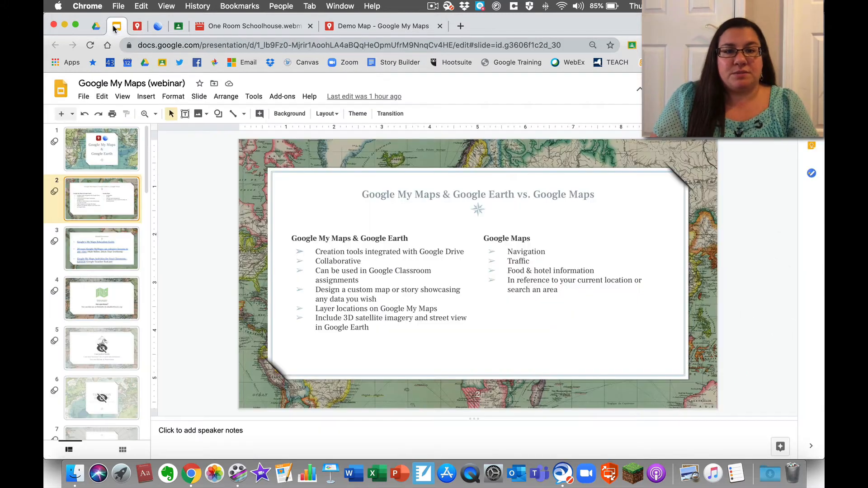
left_click(103, 248)
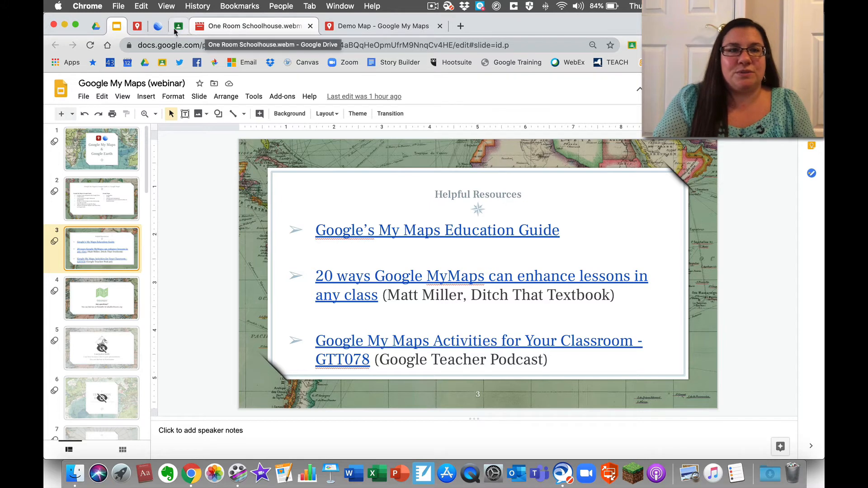
left_click(137, 27)
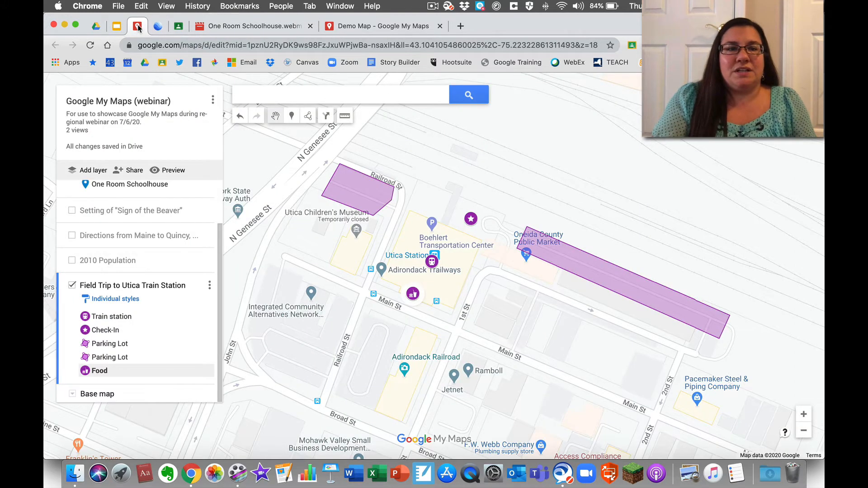
left_click(95, 26)
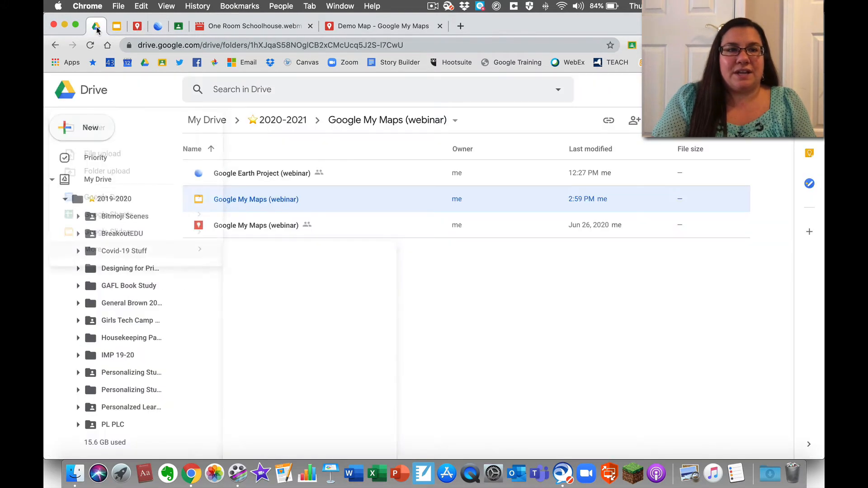
- Open Google Drive's New create list, then close it without creating anything
left_click(87, 126)
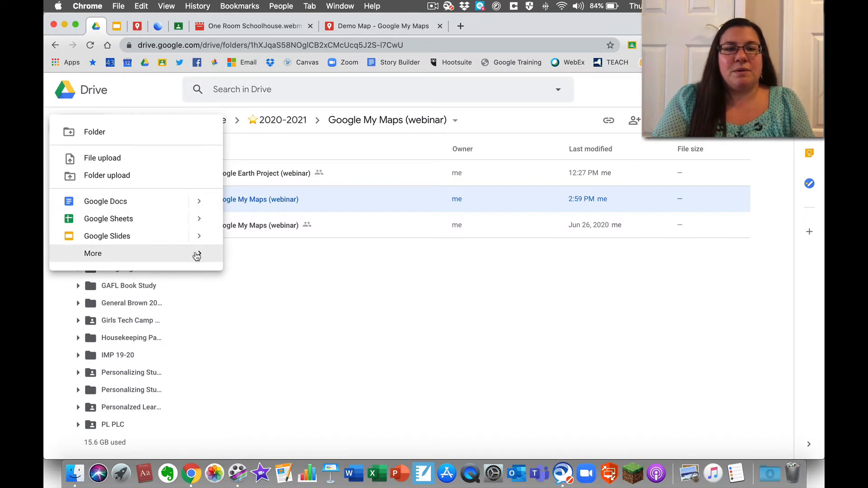
mouse_move(196, 256)
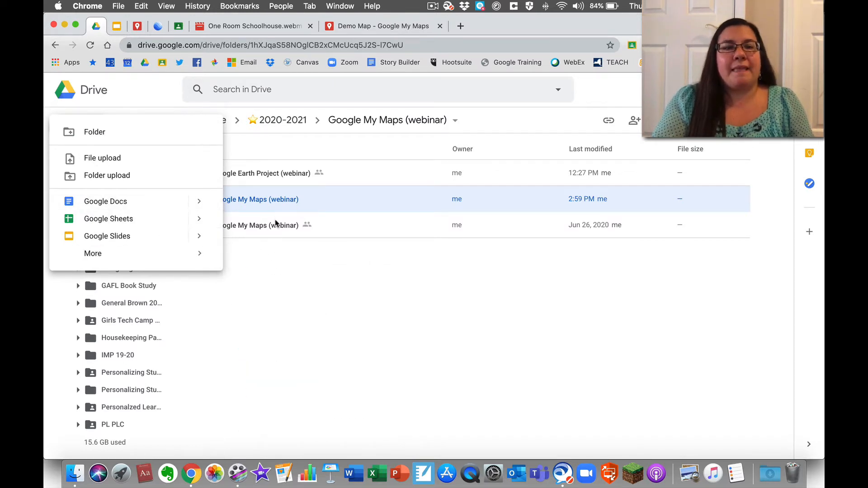
left_click(265, 254)
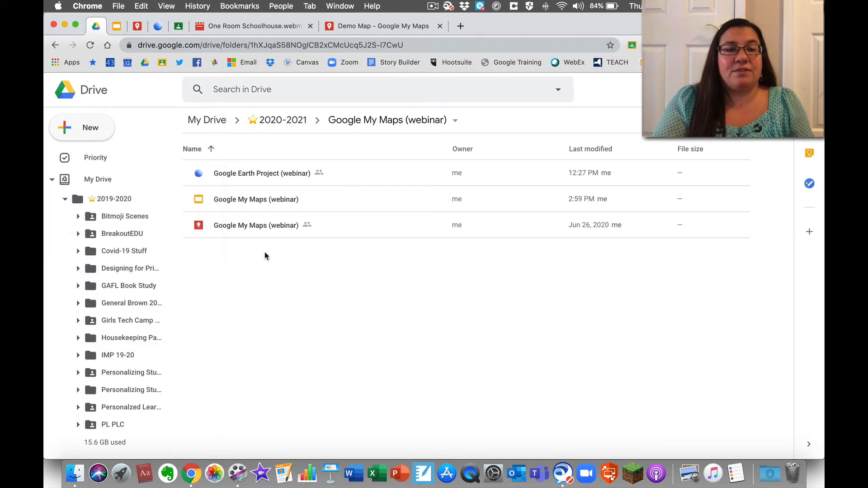
- Review sharing for the My Maps webinar file, then go to the MORIC Demo Class classwork page
right_click(240, 227)
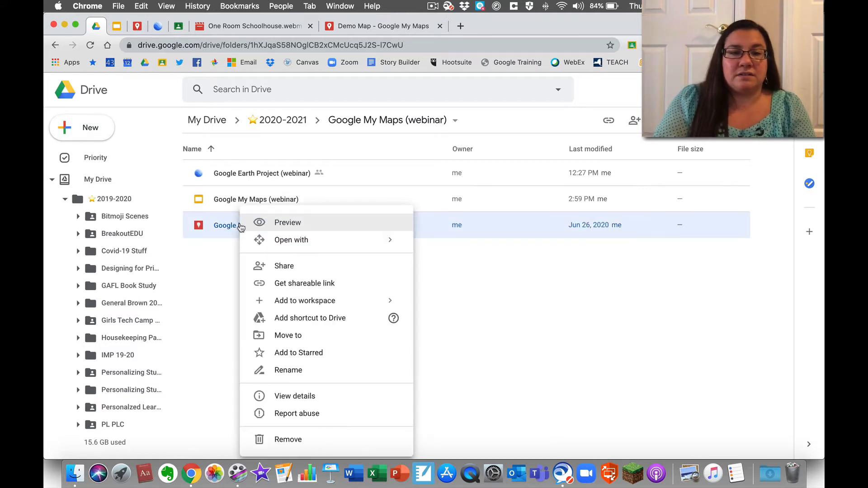
mouse_move(293, 247)
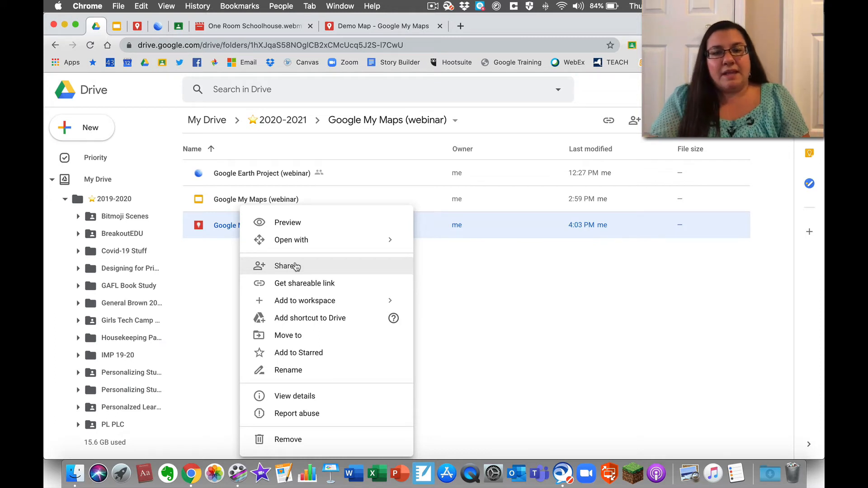
left_click(471, 270)
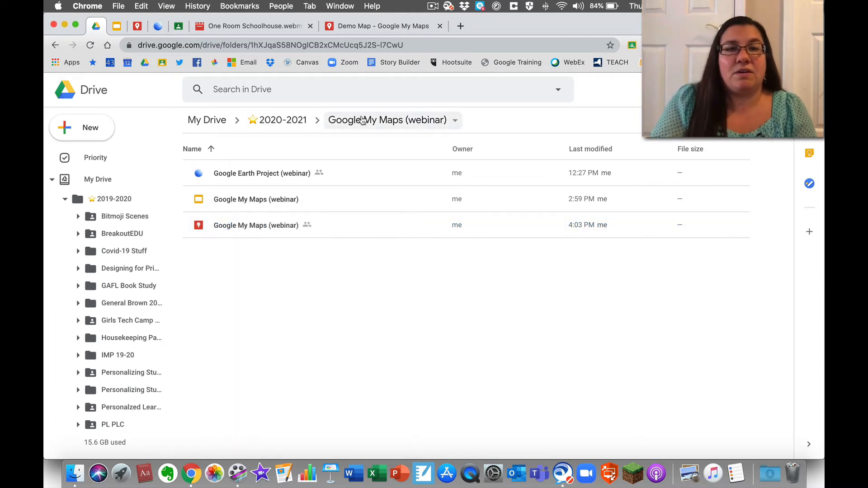
left_click(179, 27)
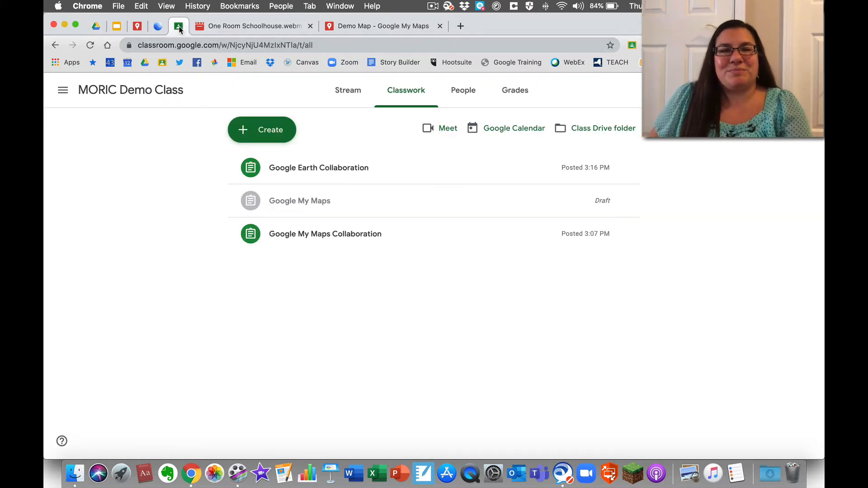
- Create a new assignment titled 'Map Project' and choose to attach a file from Google Drive
left_click(269, 134)
left_click(267, 161)
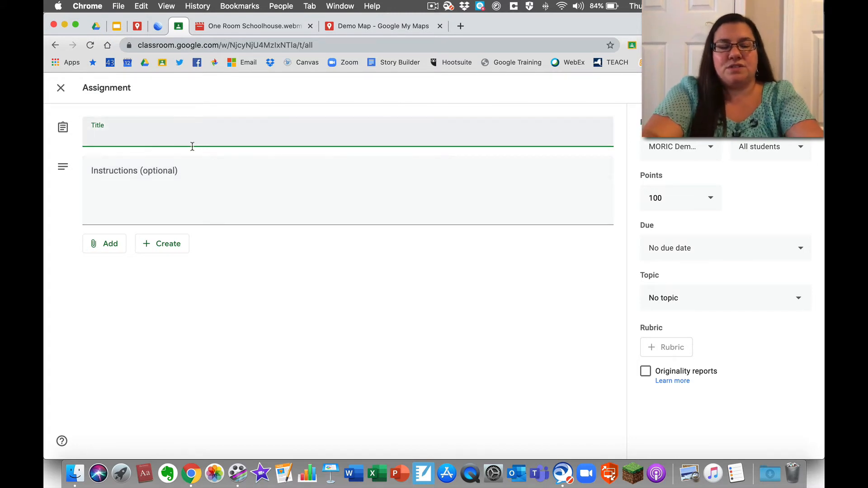
type("Map Po")
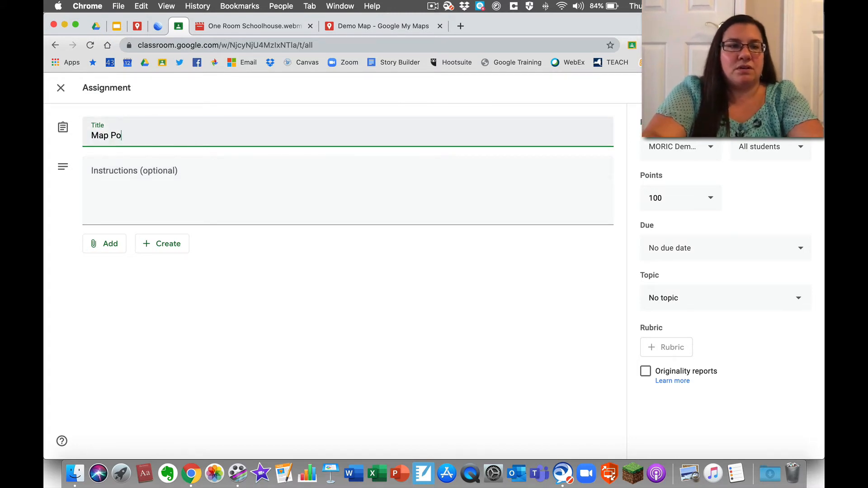
key("BackSpace")
type("roject")
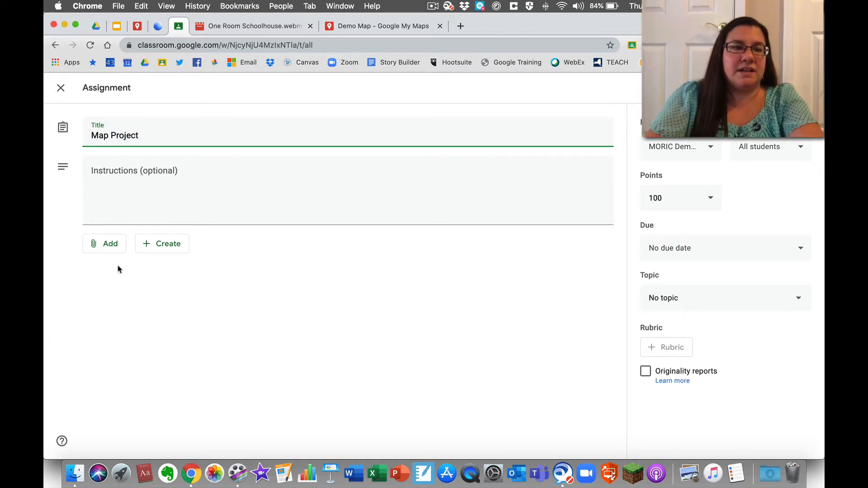
left_click(111, 245)
left_click(118, 266)
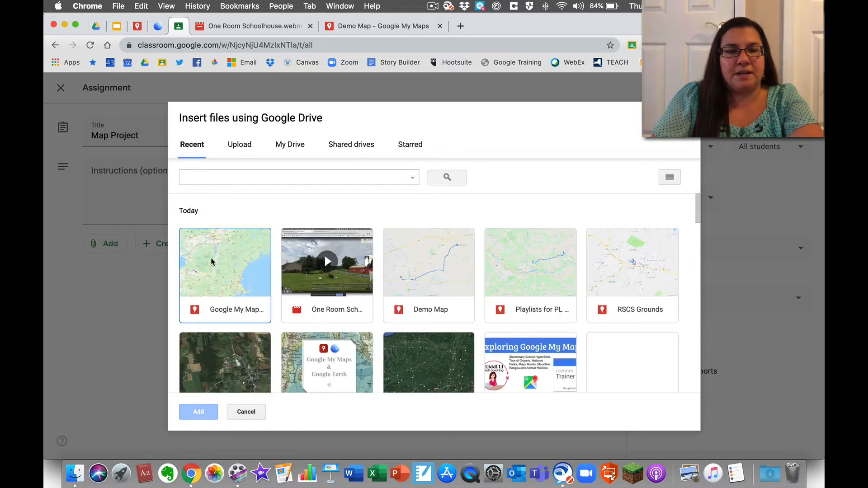
- Attach Demo Map to the assignment with the Students can edit file option
left_click(439, 253)
left_click(206, 412)
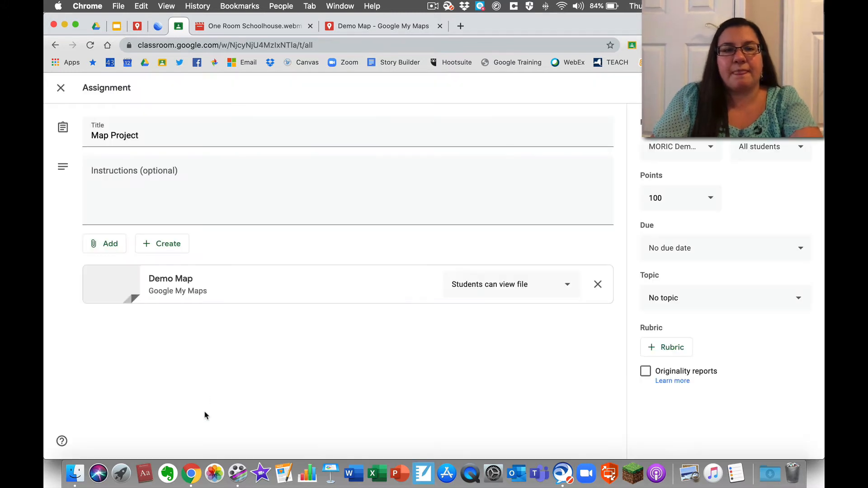
left_click(494, 283)
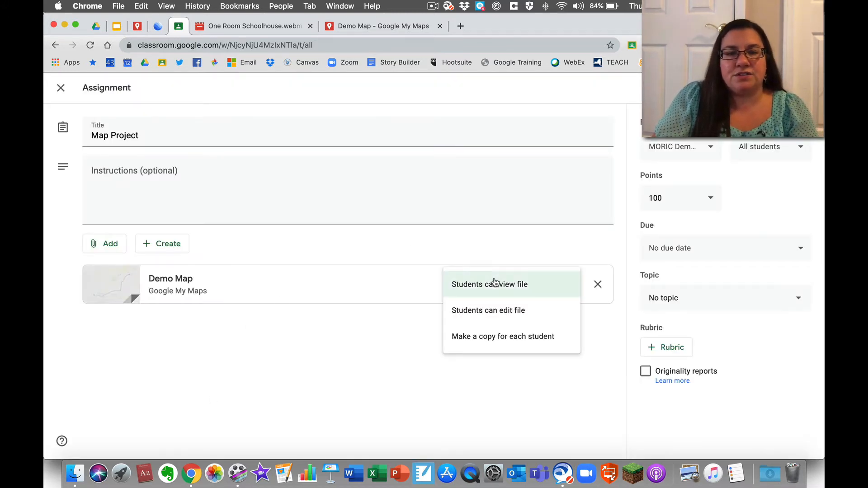
left_click(493, 316)
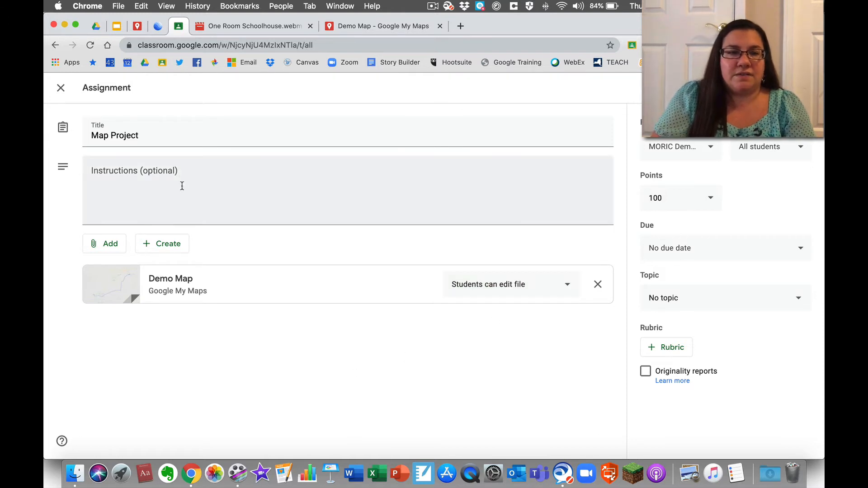
- Type stray text in the assignment instructions field and erase part of it
left_click(172, 167)
type("lkj")
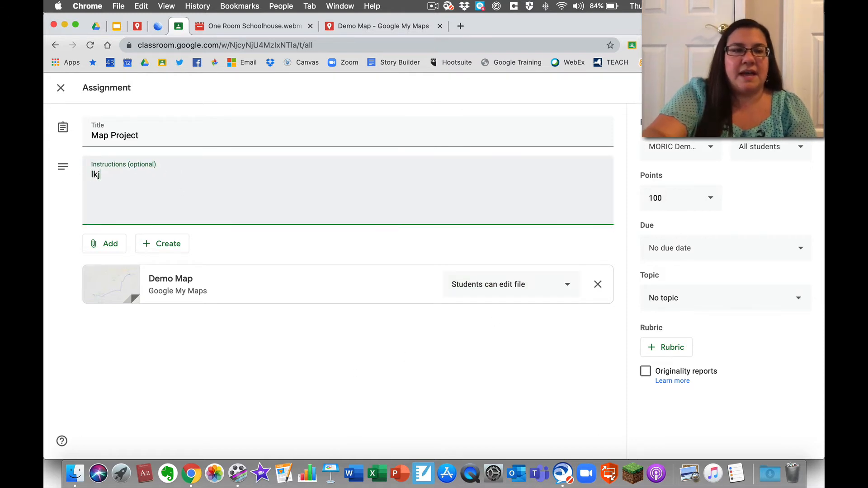
key("BackSpace")
key("BackSpace")
key("BackSpace")
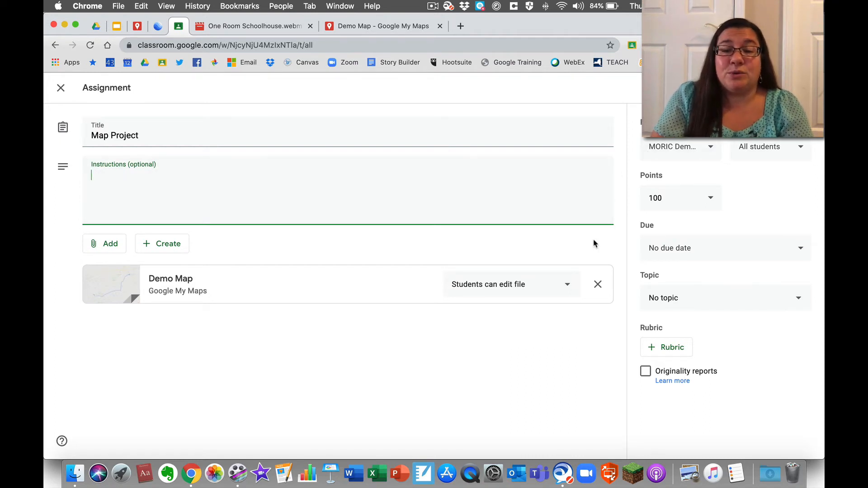
- Switch Demo Map to Make a copy for each student, then remove the attachment
left_click(569, 287)
left_click(550, 313)
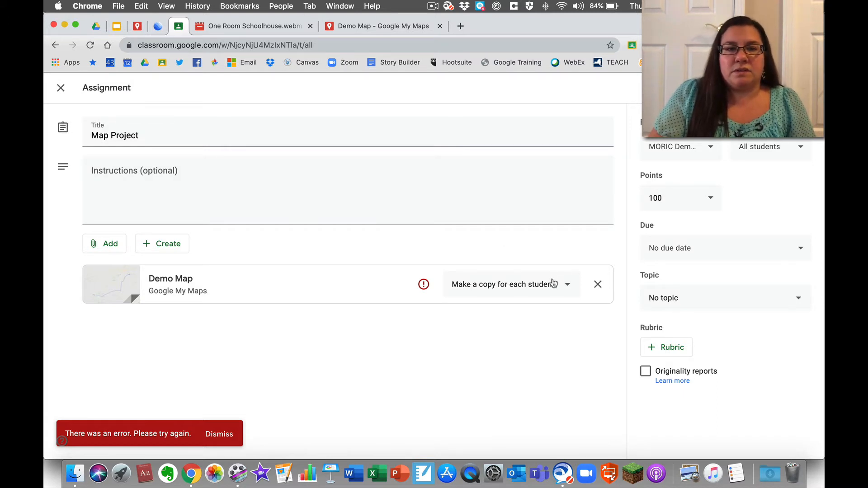
left_click(598, 284)
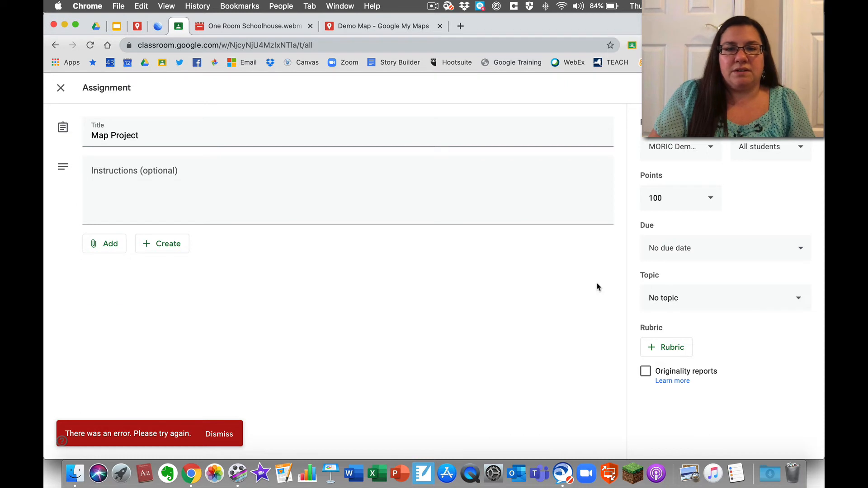
- Enter the instructions 'attach your map and submit' and assign Map Project to the class
left_click(164, 184)
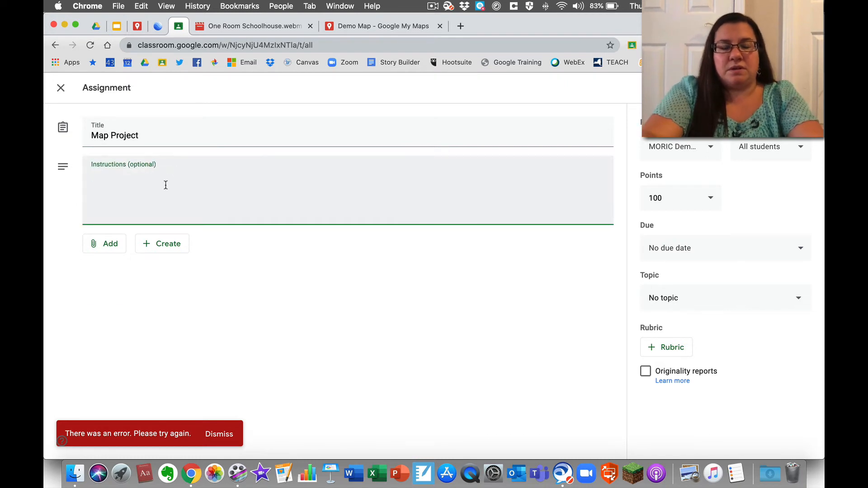
type("attach your ")
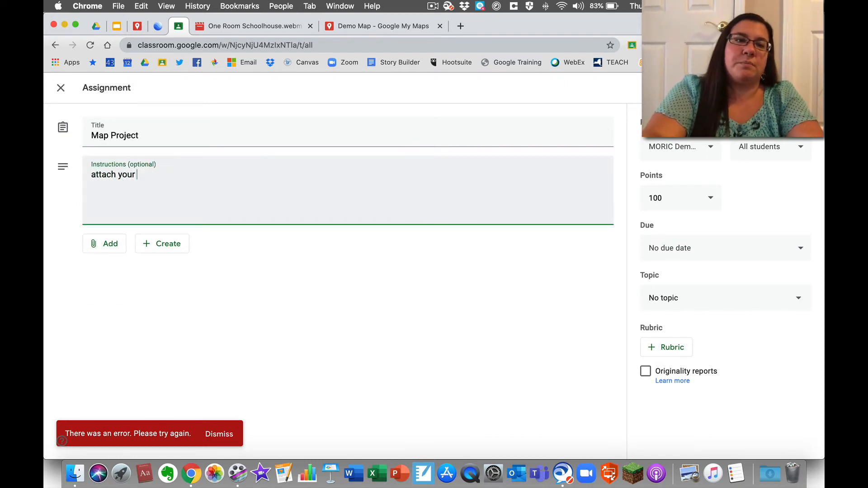
type("map and submit")
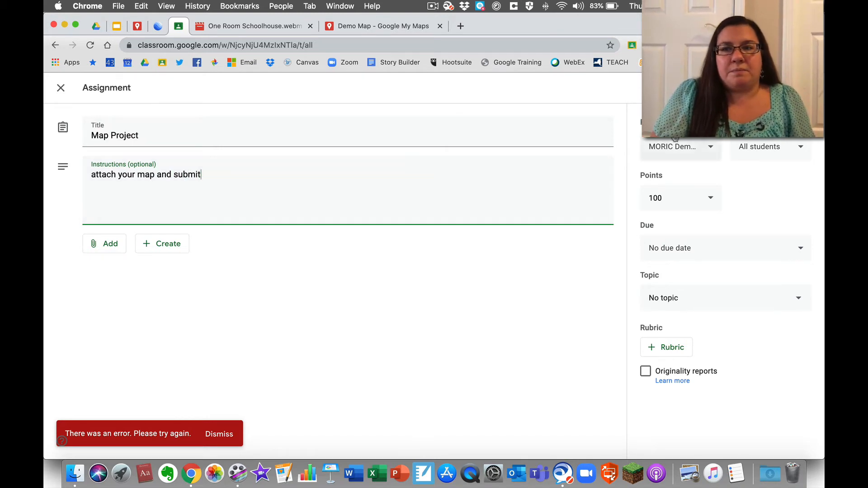
left_click(767, 88)
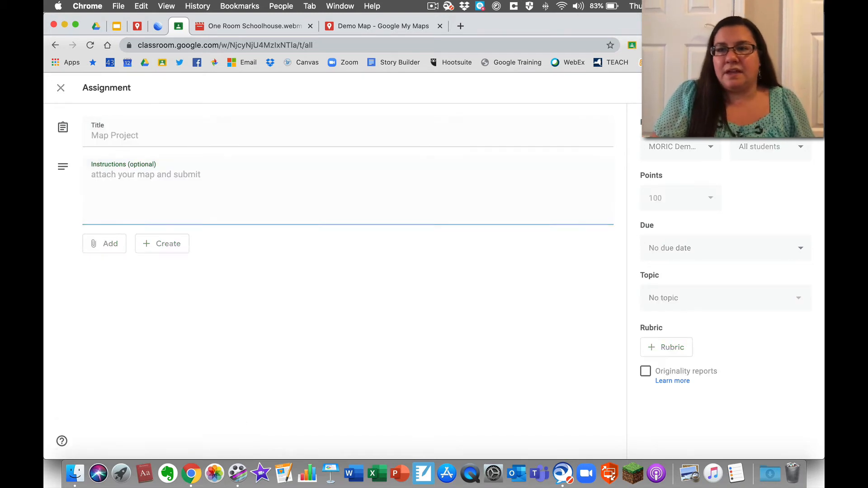
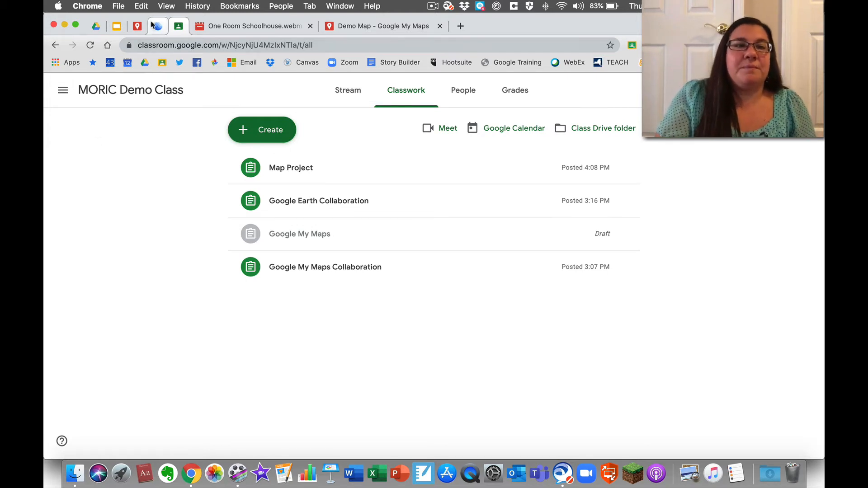
- Switch to the pinned Google Drive tab showing the Google My Maps (webinar) folder
left_click(96, 27)
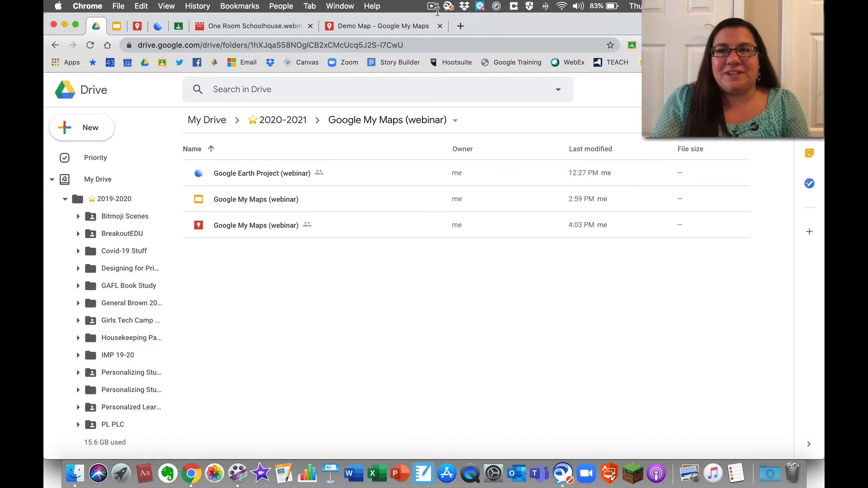
- Launch Google Earth in a new tab from Drive's Google apps launcher
left_click(789, 89)
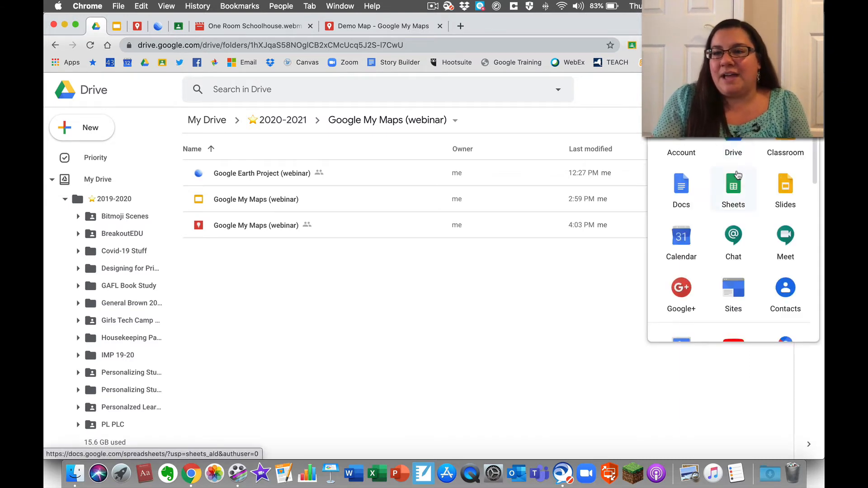
scroll(737, 174, "down", 2)
scroll(737, 174, "down", 5)
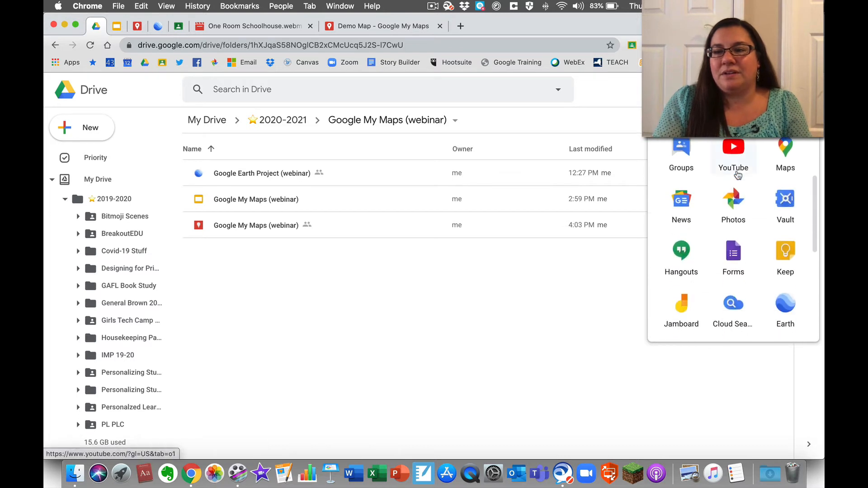
left_click(787, 244)
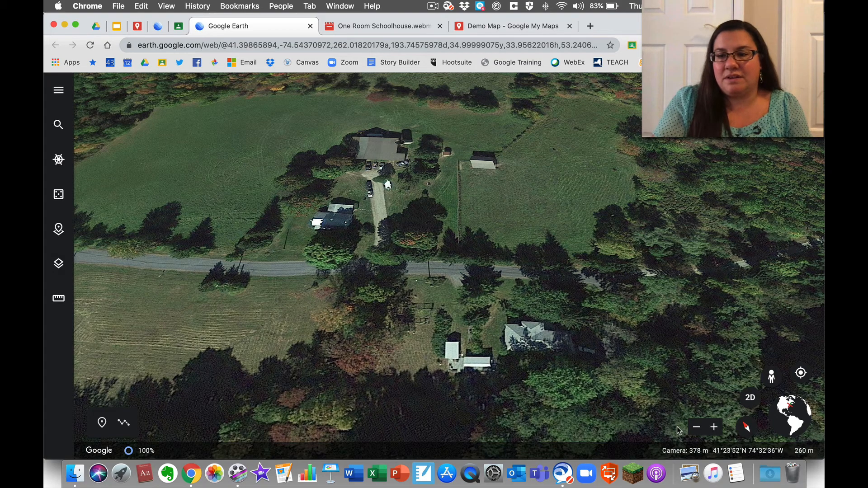
- Zoom far out over the Elm Lake and Binnewater Park area, then bring up place search
left_click(698, 429)
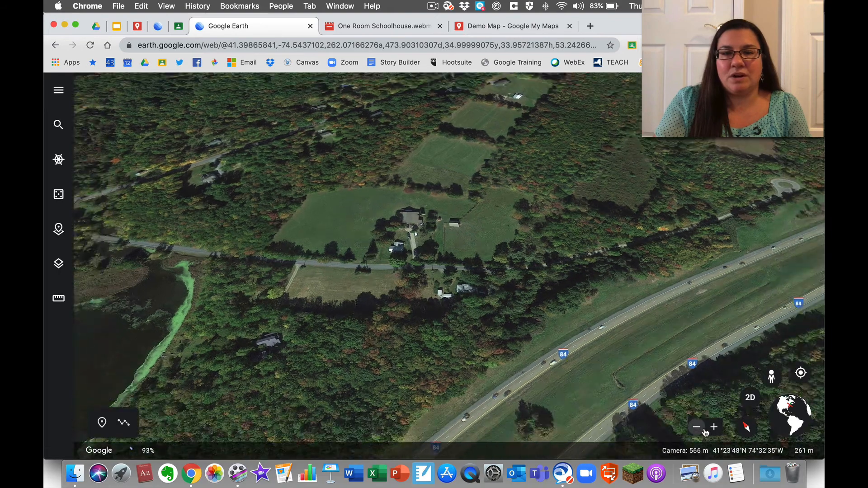
left_click(705, 431)
left_click(706, 433)
left_click(705, 433)
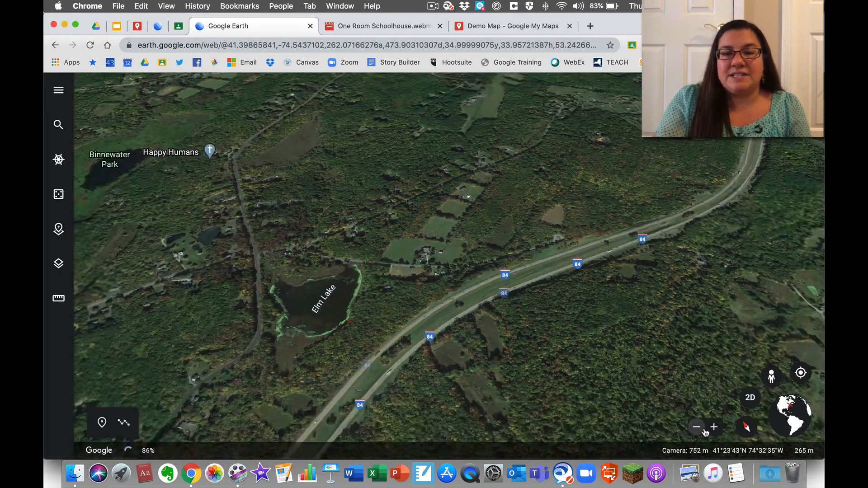
left_click(706, 433)
left_click(704, 432)
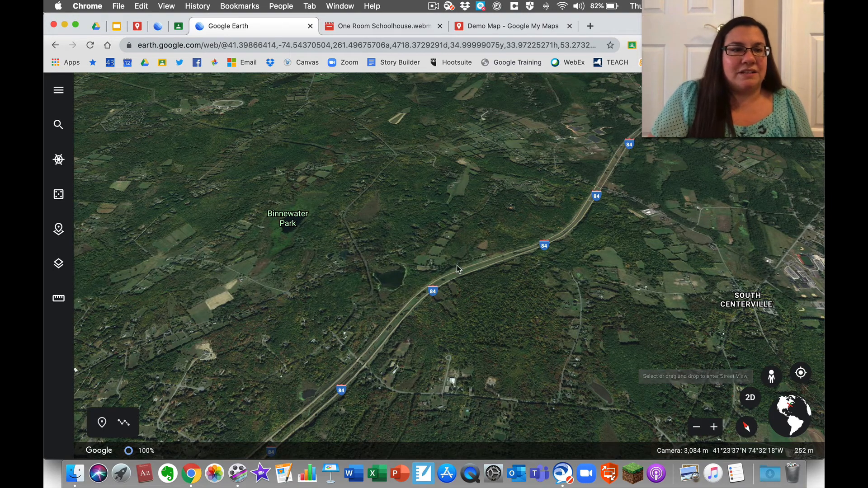
left_click(59, 126)
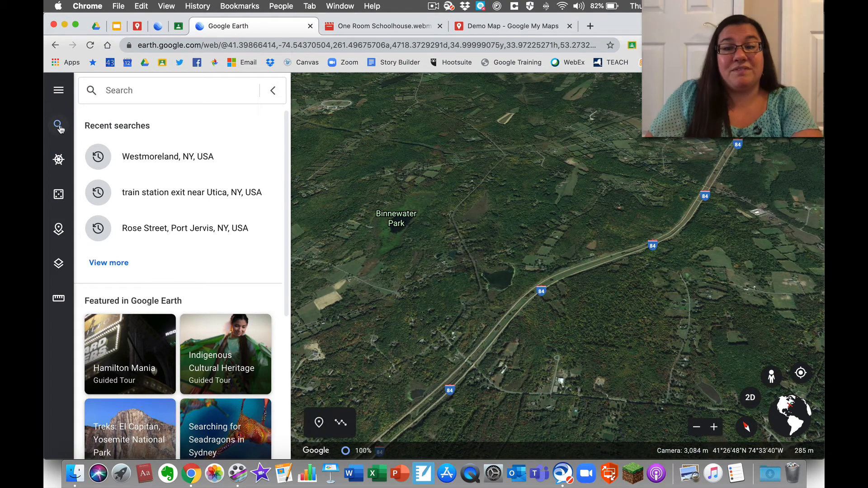
- Fly to Westmoreland, NY from recent searches and zoom in on the town centre
left_click(148, 155)
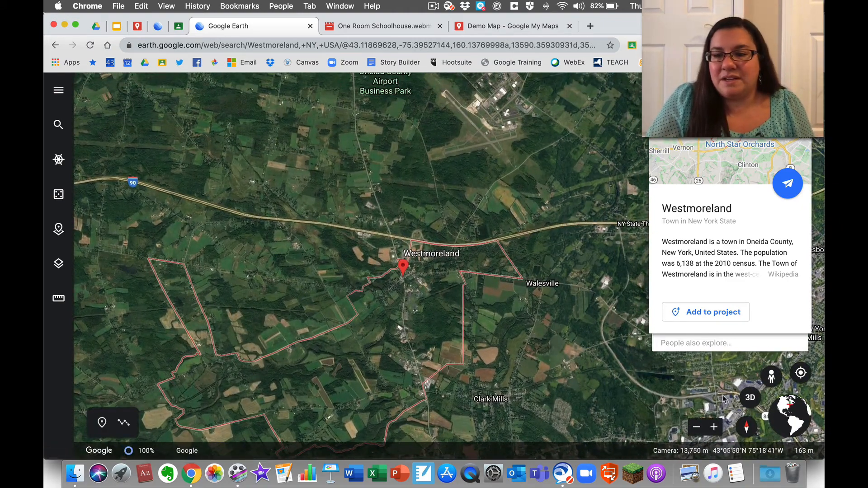
left_click(713, 428)
left_click(715, 429)
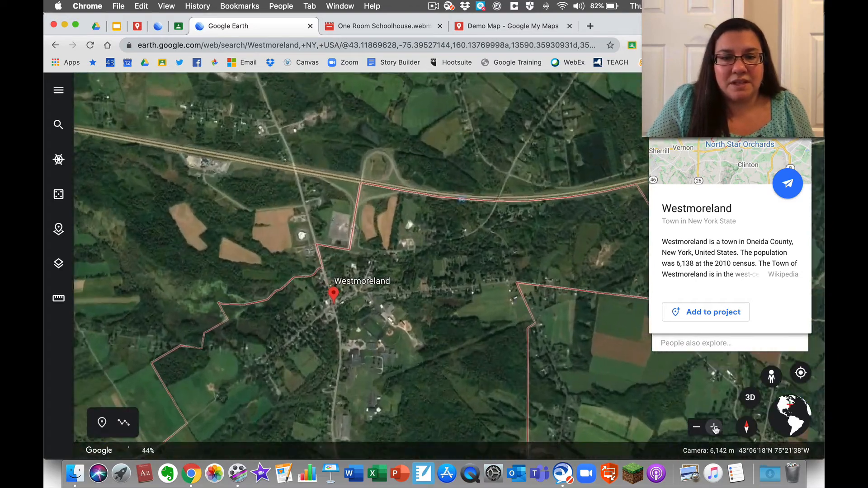
left_click(715, 429)
left_click(715, 428)
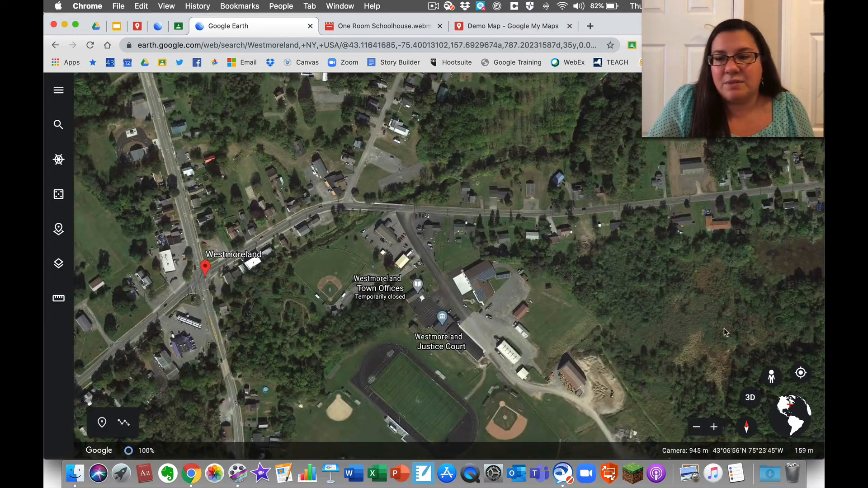
left_click_drag(771, 376, 448, 261)
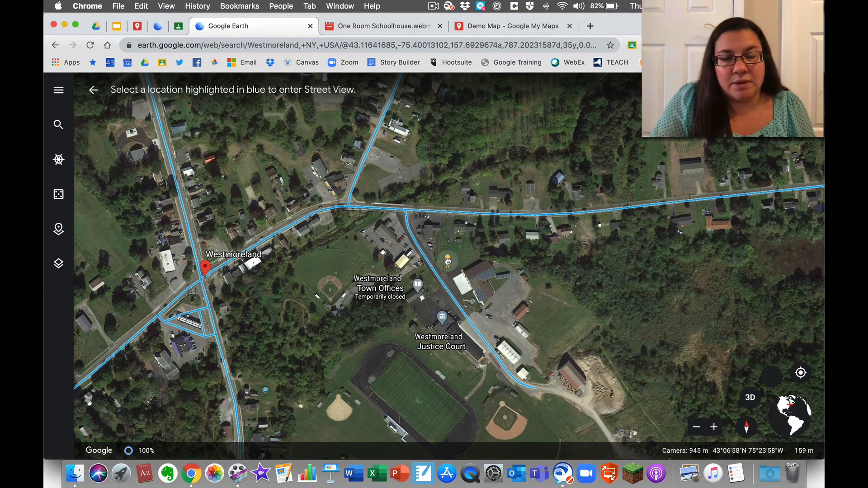
left_click_drag(447, 260, 767, 402)
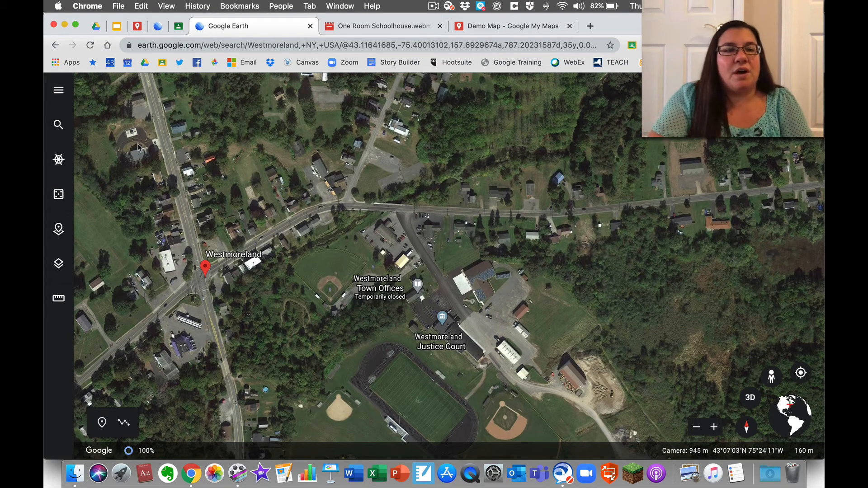
- Start a new Google Earth project saved in Google Drive
left_click(59, 264)
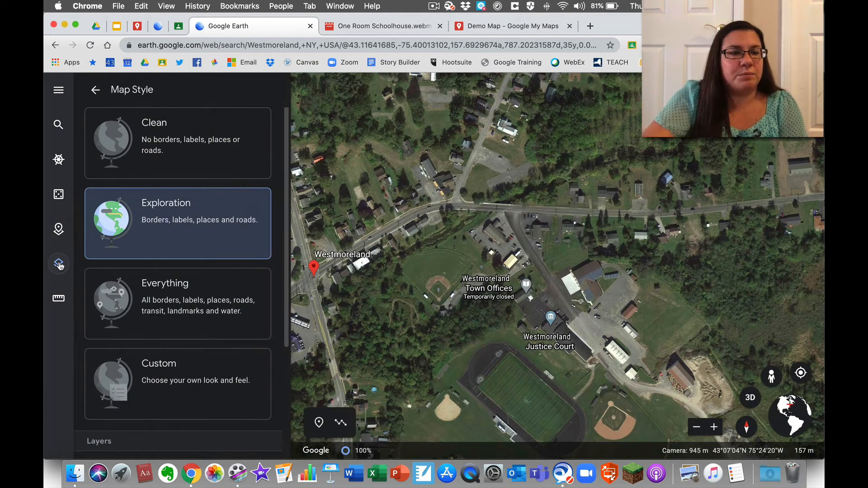
left_click(59, 230)
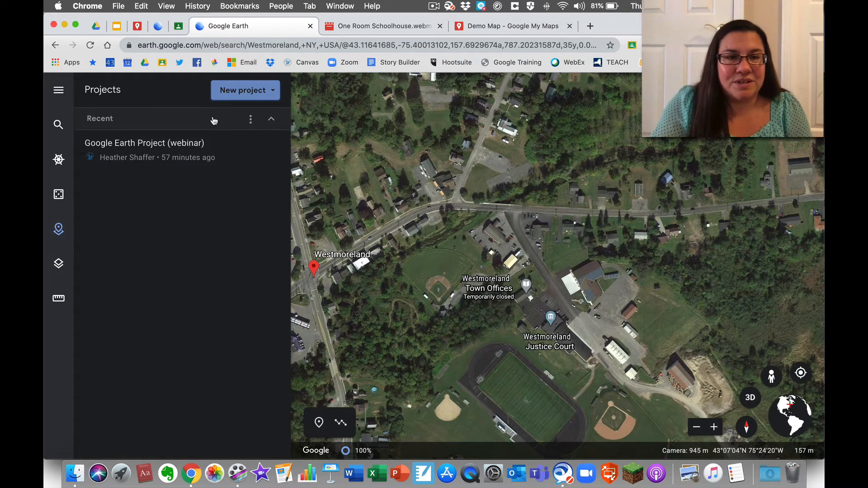
left_click(242, 90)
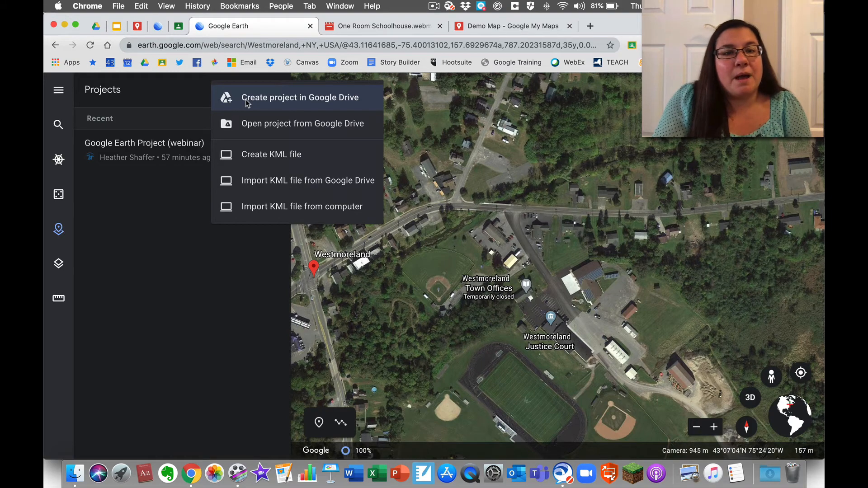
left_click(247, 102)
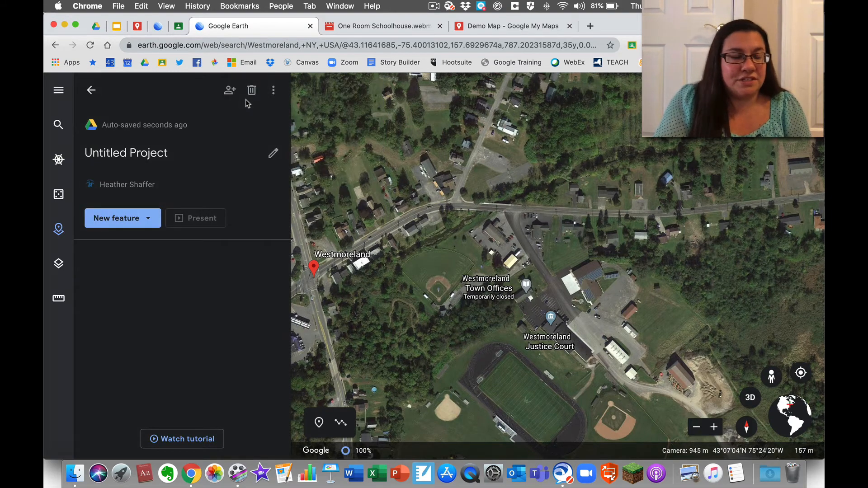
- Title the project 'Demo Google Earth Project' and give it the description 'demo'
left_click(149, 152)
type("Dm")
key("BackSpace")
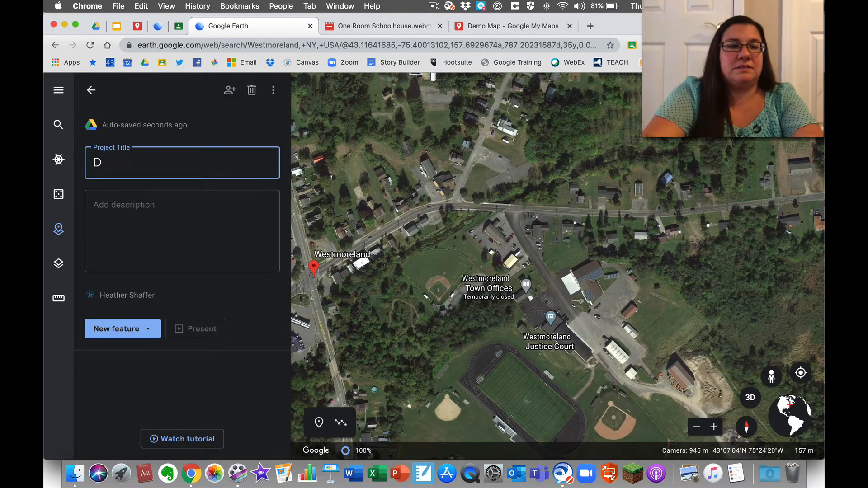
type("emo Google E")
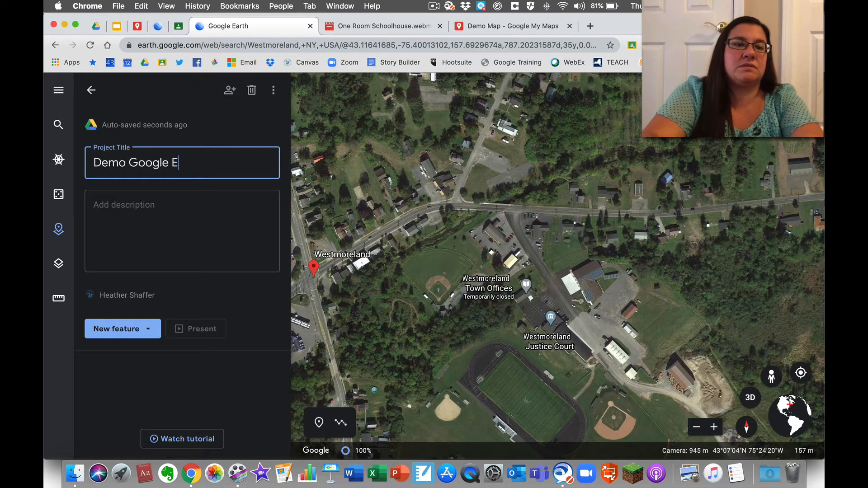
type("arth Proj")
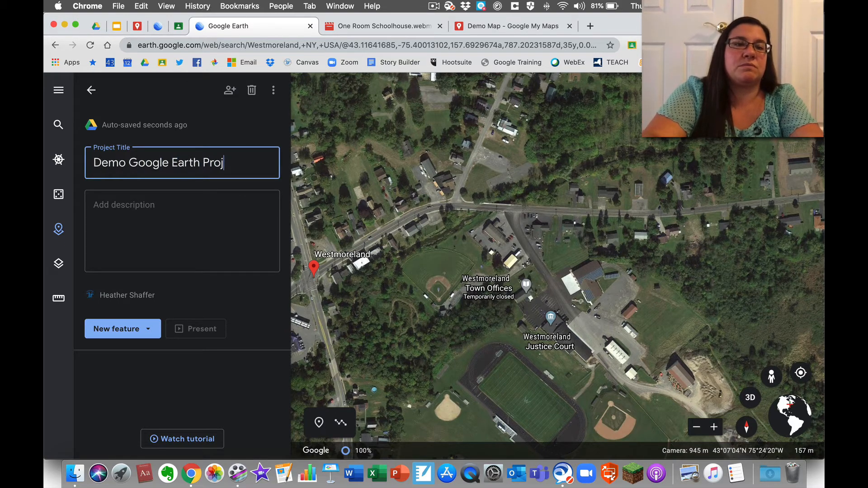
type("ect")
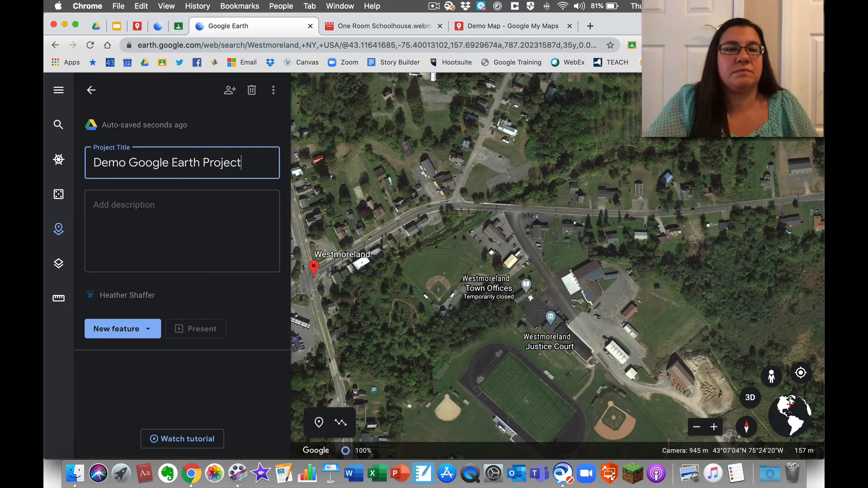
left_click(129, 226)
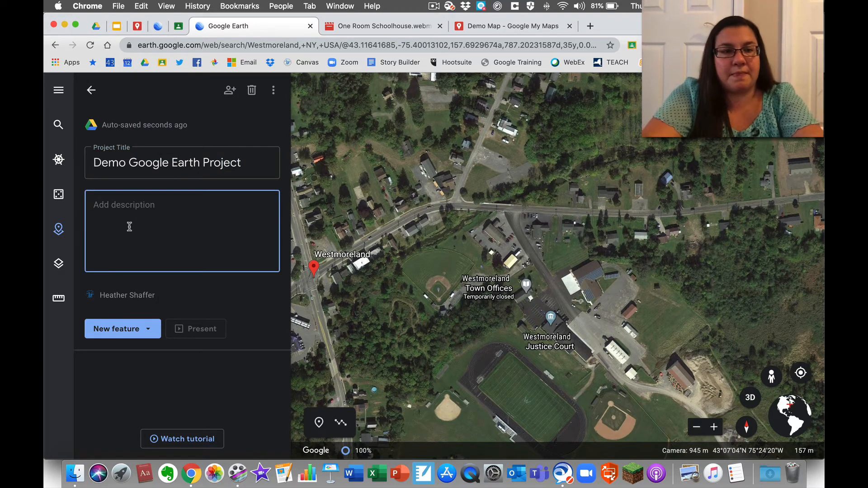
type("demo")
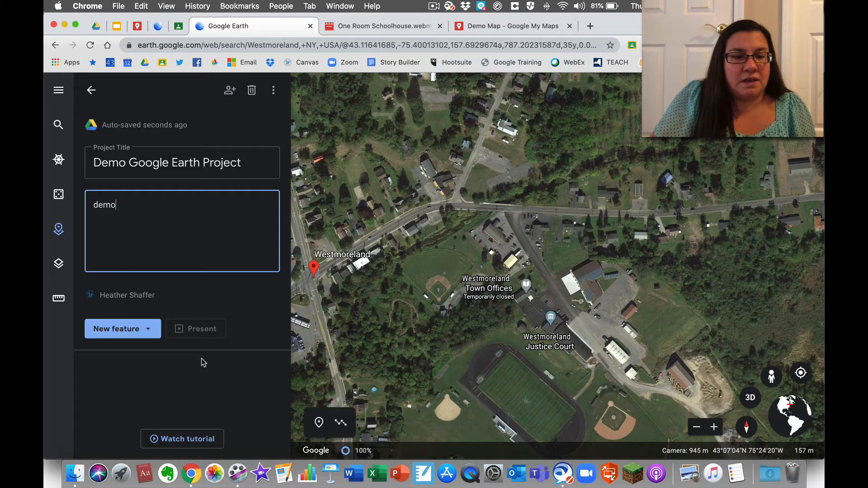
left_click(150, 329)
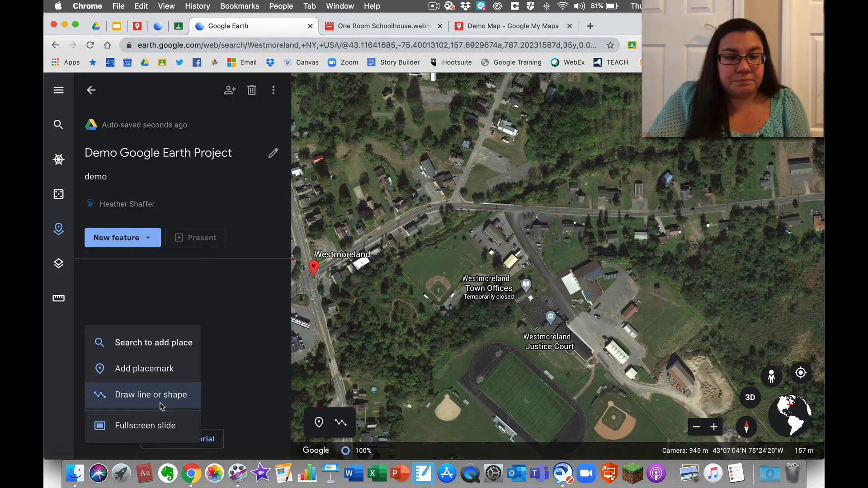
- Drop a placemark just north of the Town Offices and save it as 'One Room Schoolhouse'
left_click(155, 373)
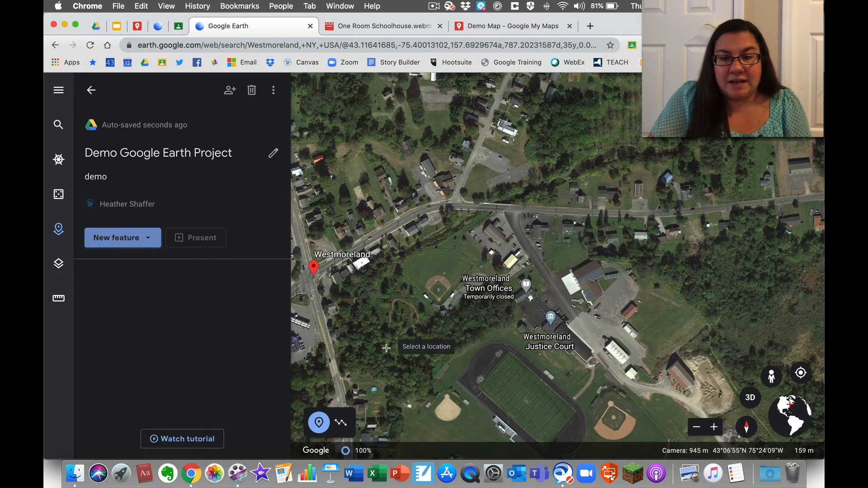
left_click(522, 276)
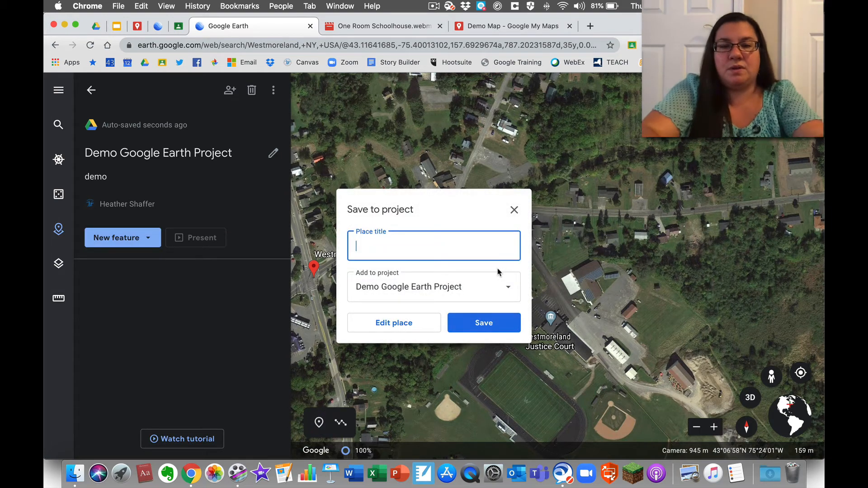
type("One Room S ho")
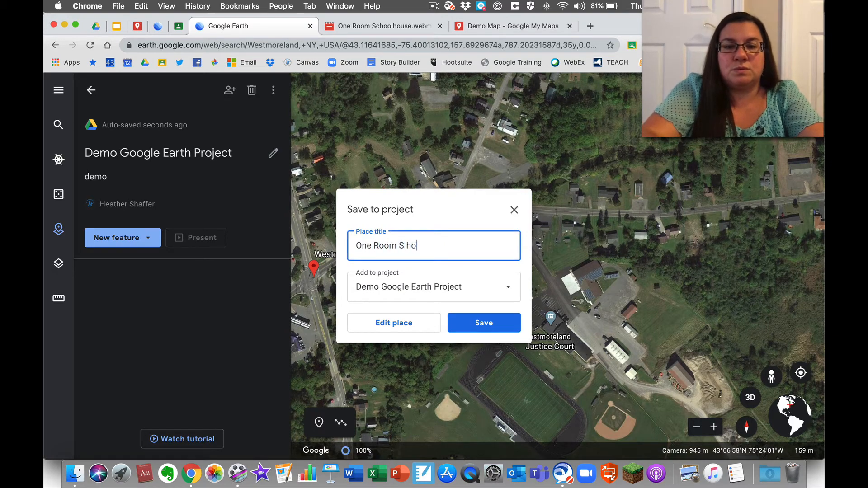
key("BackSpace")
key("BackSpace")
key("BackSpace")
type("chool")
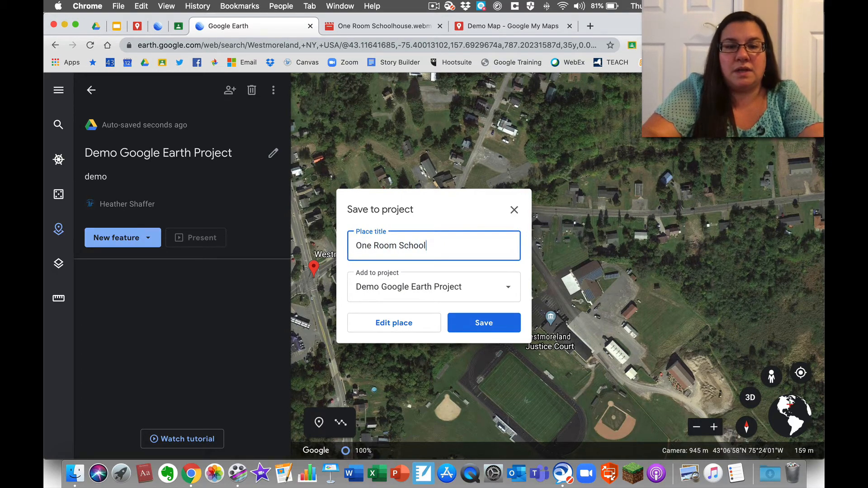
type("house")
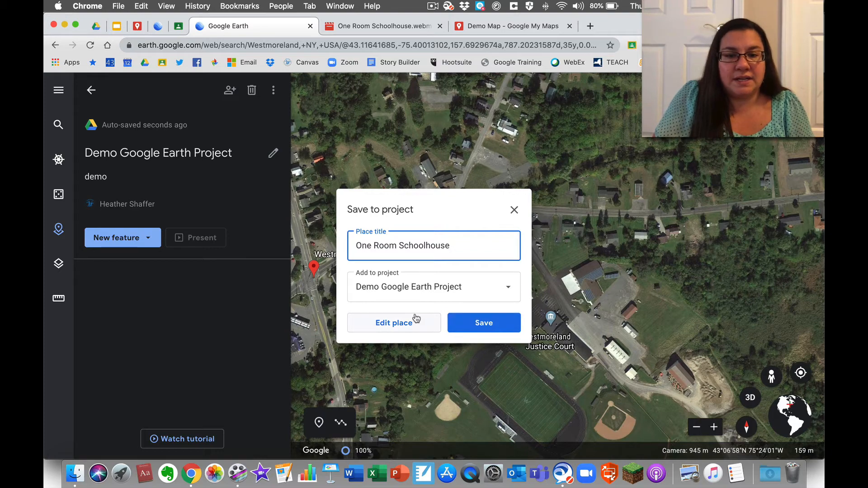
left_click(462, 321)
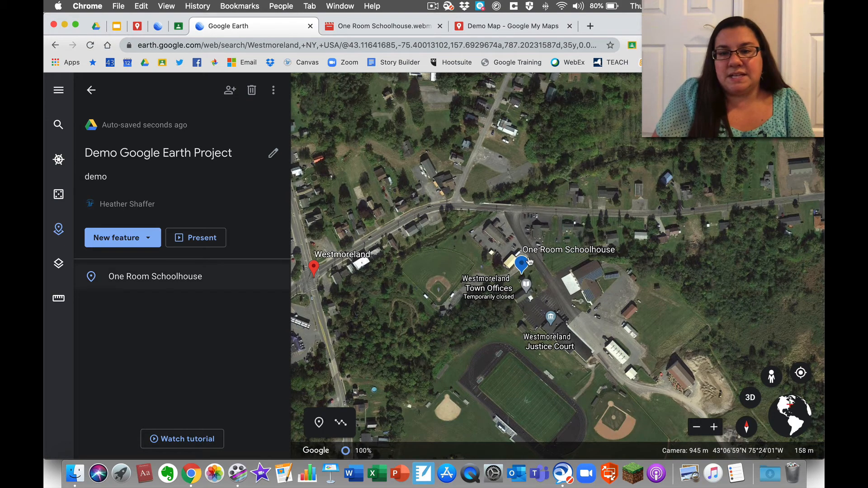
mouse_move(168, 278)
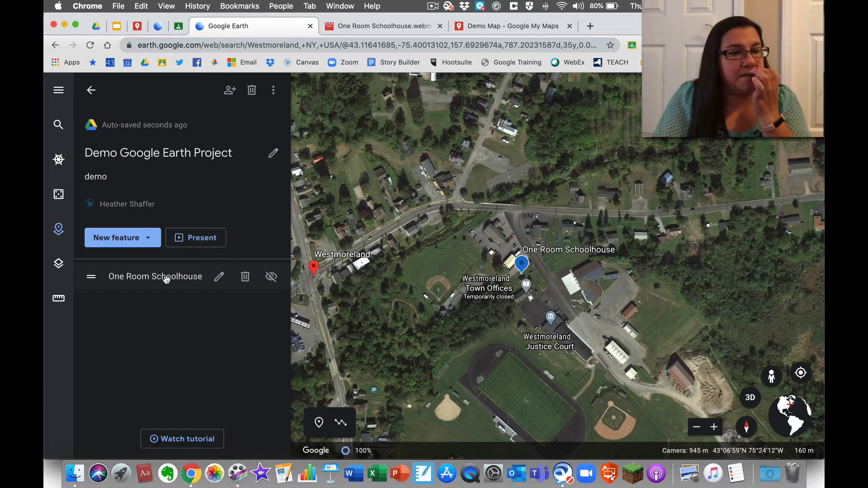
- Attach the first Google Images result for 'westmoreland one room schoolhouse' to the placemark
left_click(219, 277)
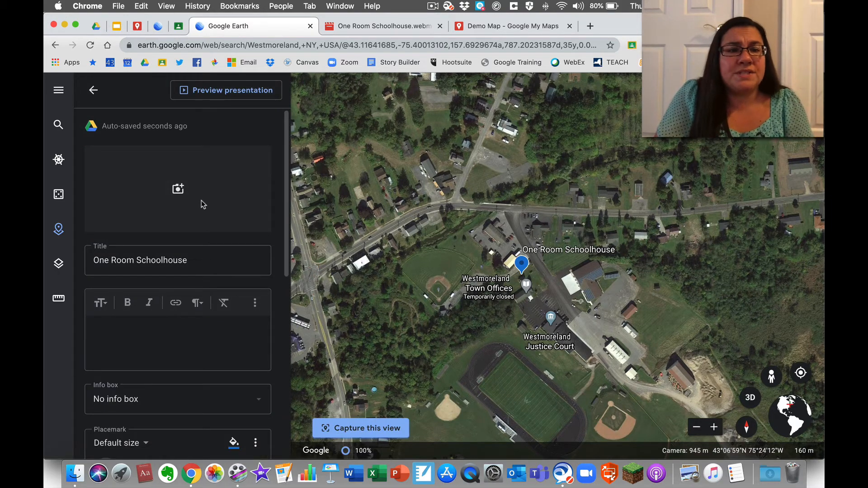
left_click(178, 189)
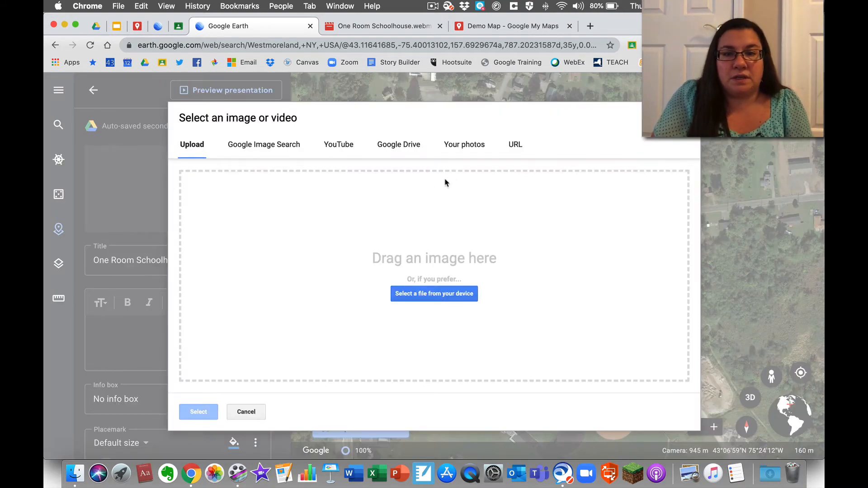
left_click(466, 144)
left_click(413, 145)
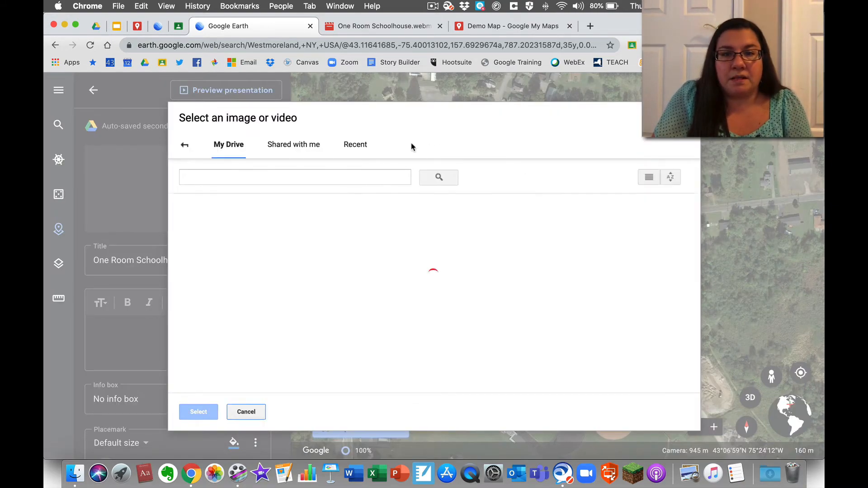
left_click(188, 146)
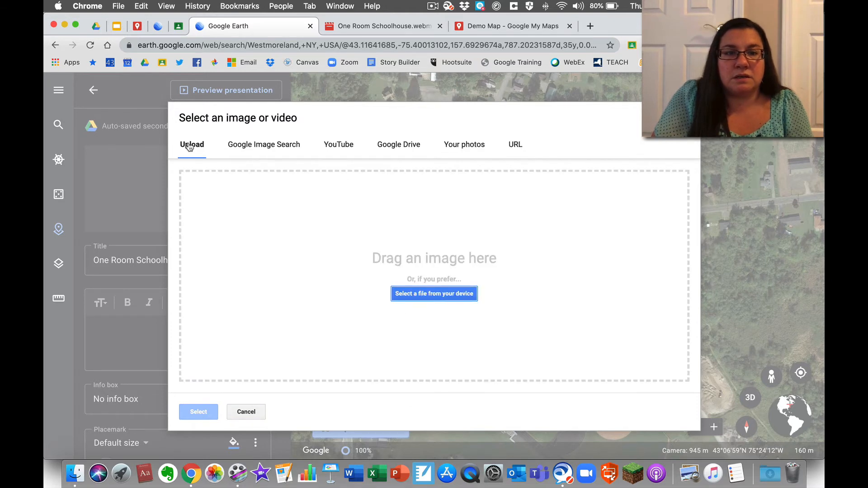
left_click(252, 149)
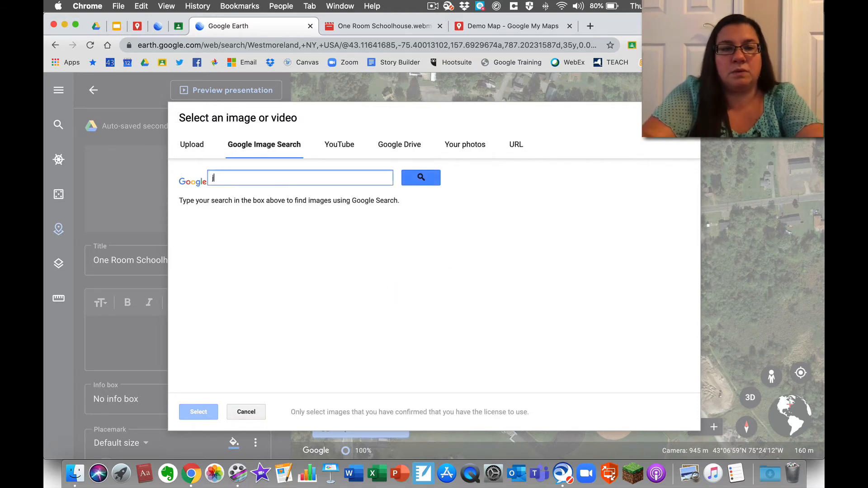
type("westmoreland ")
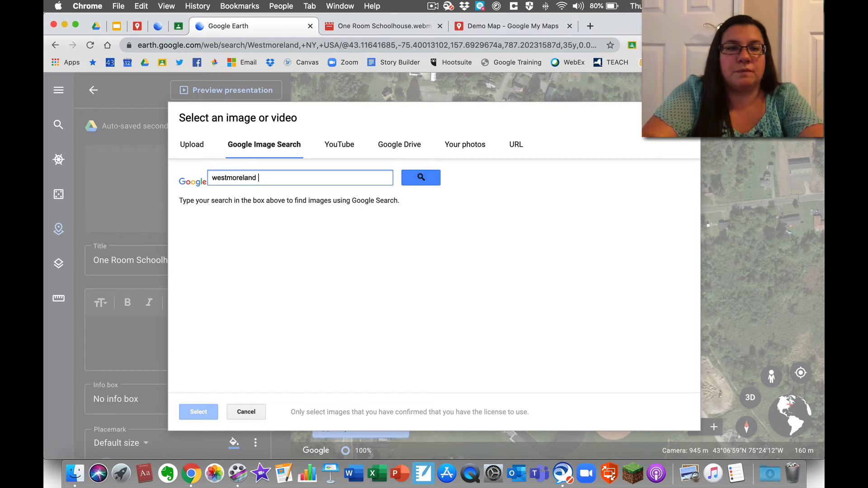
type("one room schoolhouse")
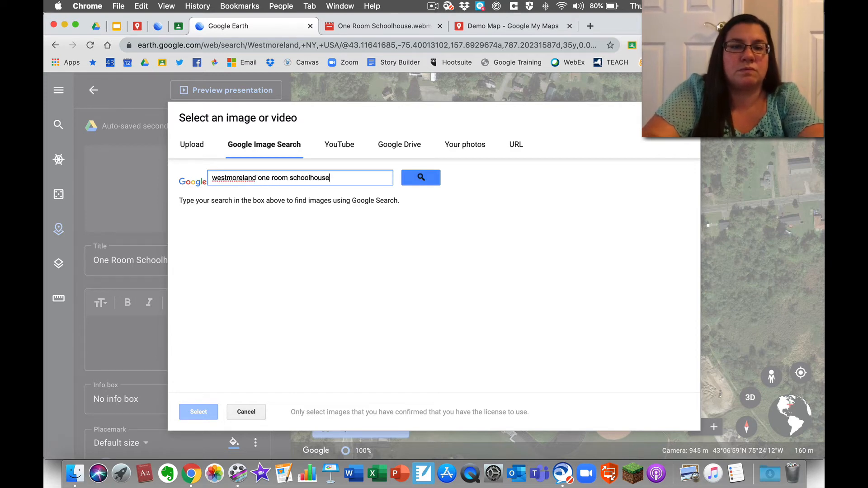
key("Return")
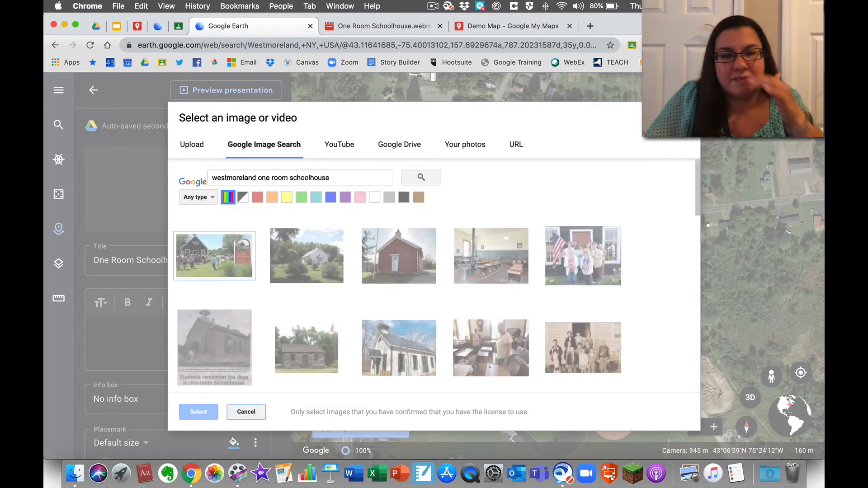
left_click(215, 252)
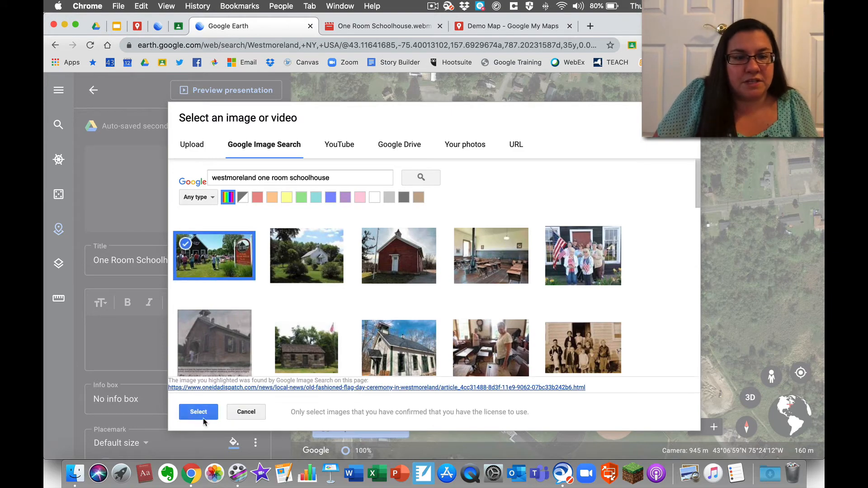
left_click(204, 413)
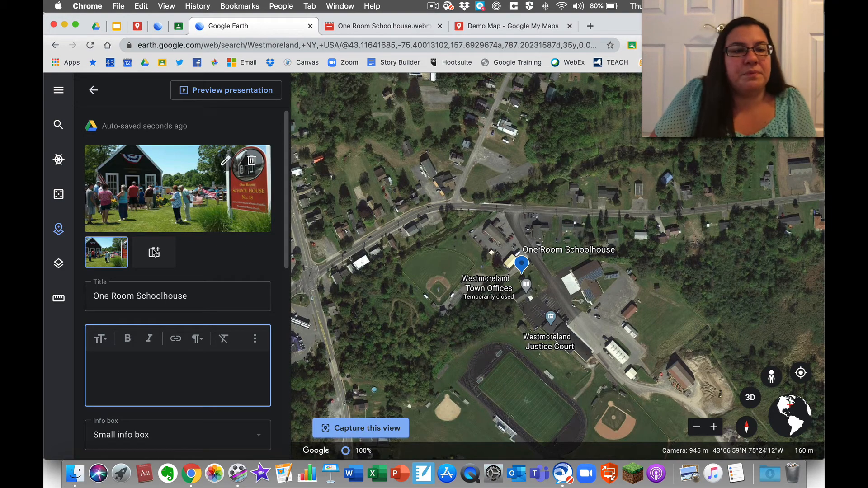
scroll(131, 306, "down", 4)
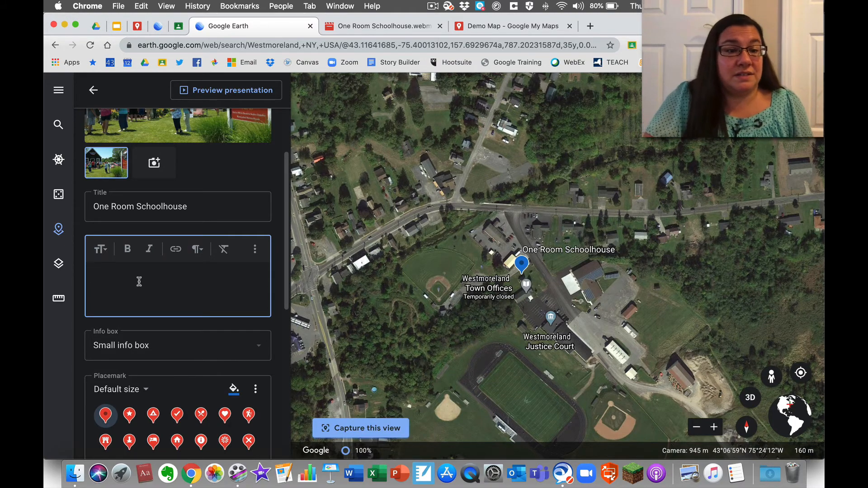
left_click(100, 249)
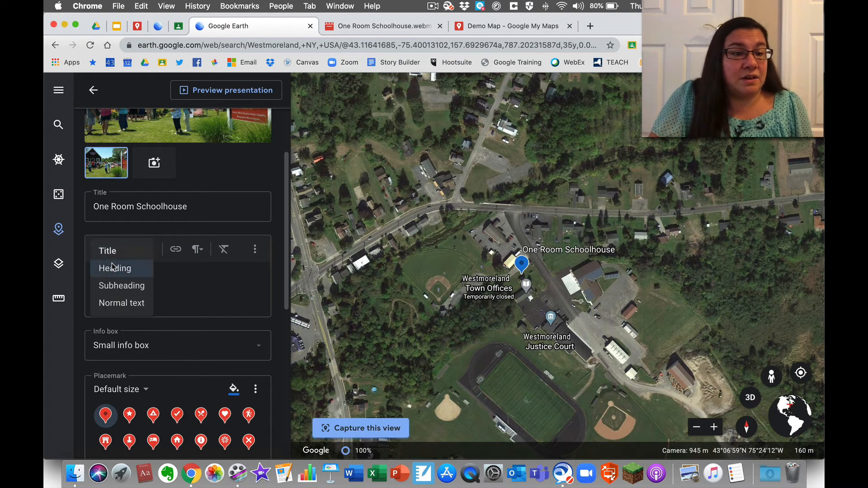
- Start the description with a bold 'One Room Schoolhouse' title line
left_click(169, 273)
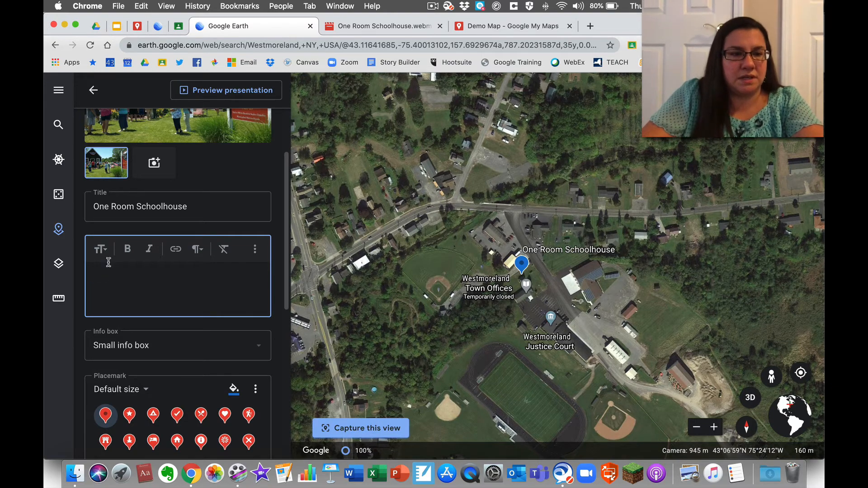
left_click(100, 249)
left_click(102, 269)
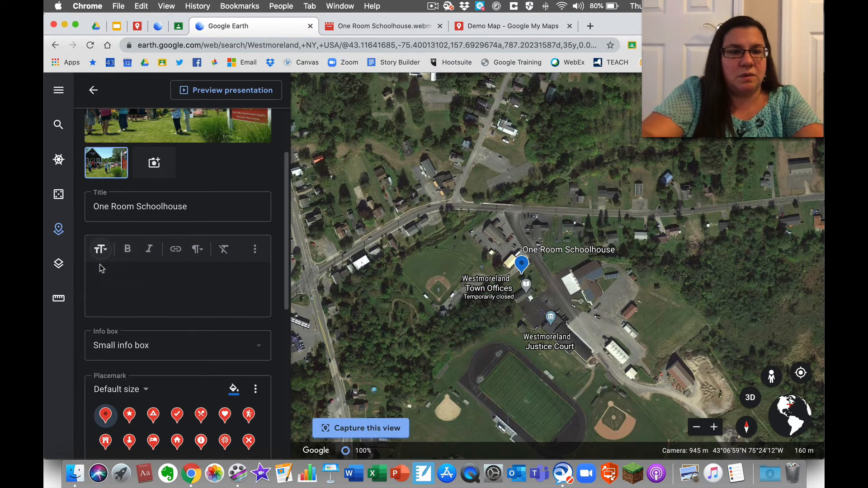
left_click(102, 268)
type("One ")
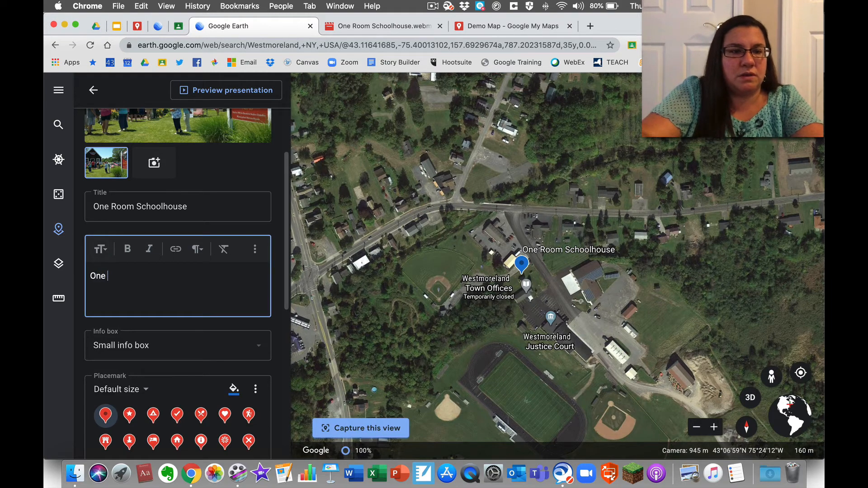
type("Room Schoolhouse")
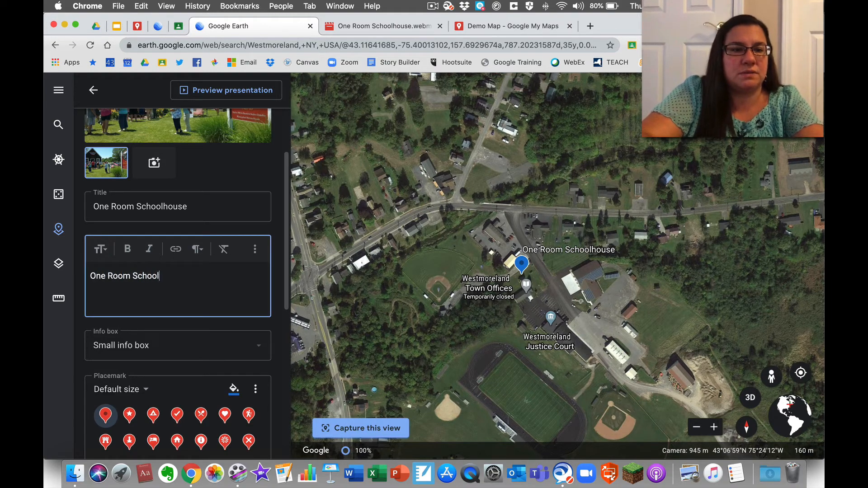
key("Return")
left_click(100, 249)
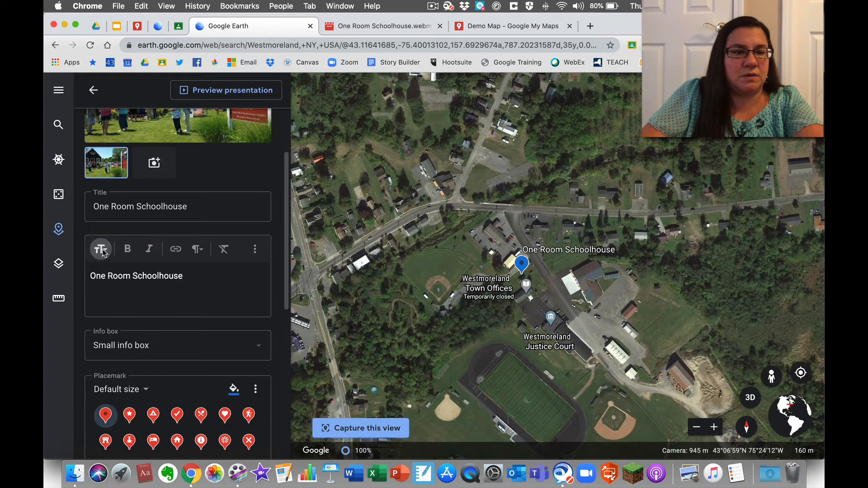
left_click(135, 302)
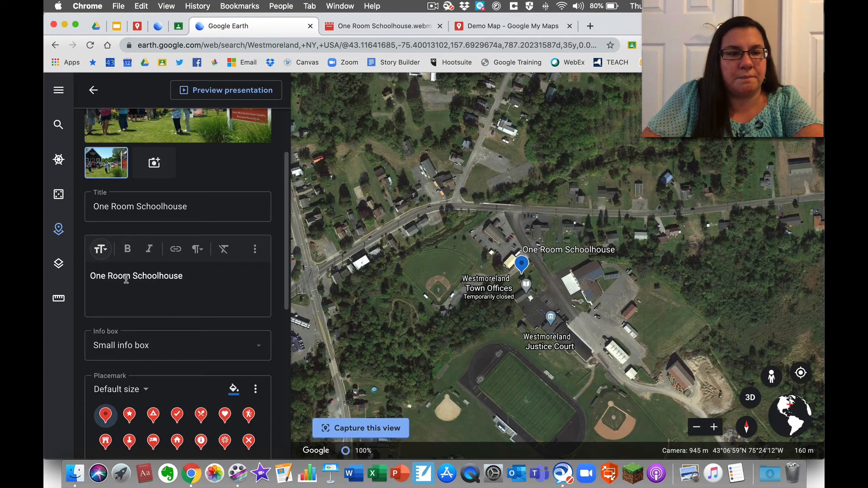
left_click_drag(181, 272, 85, 267)
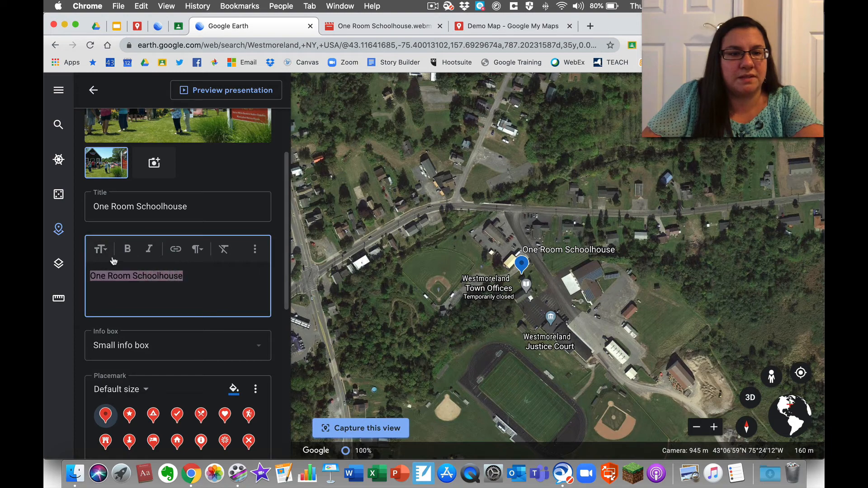
left_click(127, 248)
left_click(106, 288)
- Add the normal-text line 'Come here on a field trip. For more information, visit our website.' and select 'website'
key("Return")
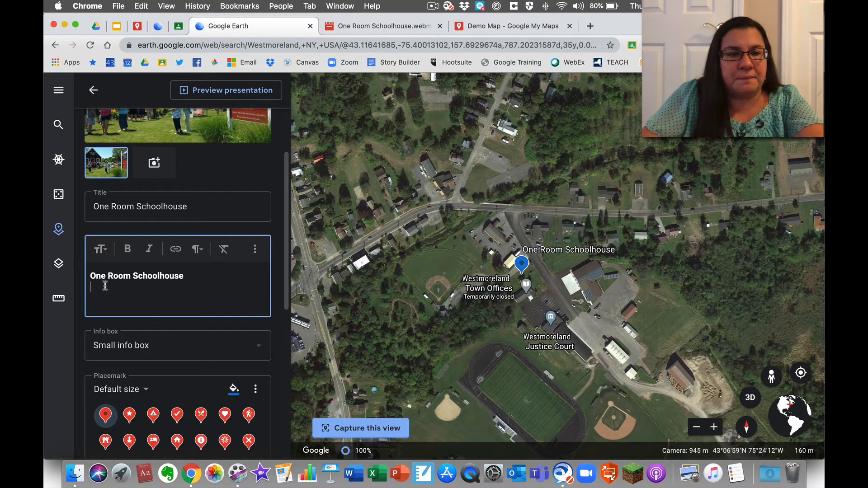
left_click(101, 249)
left_click(113, 302)
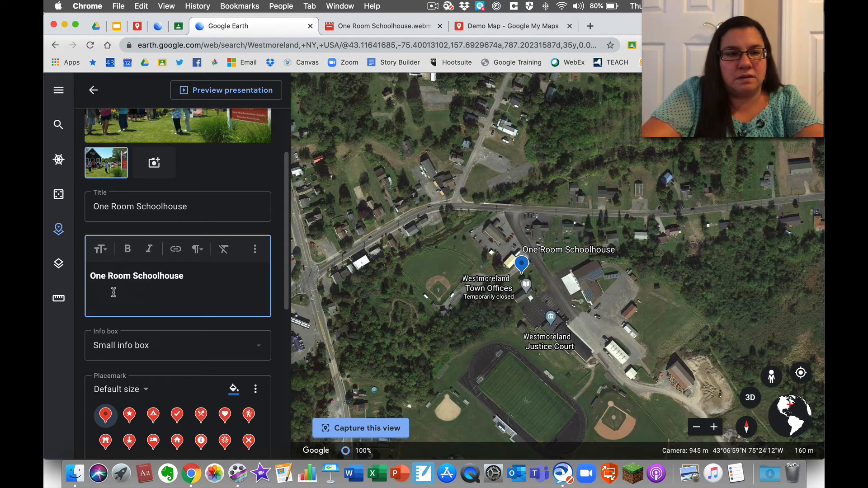
type("Come here on a field ")
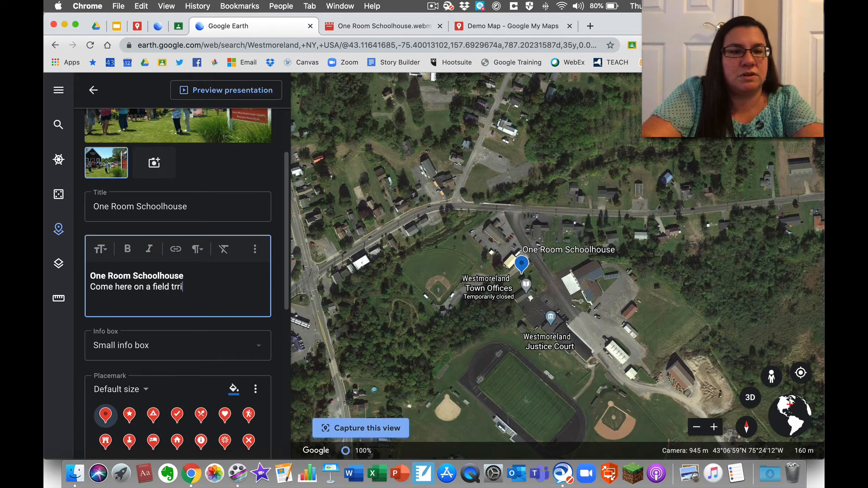
type("trip")
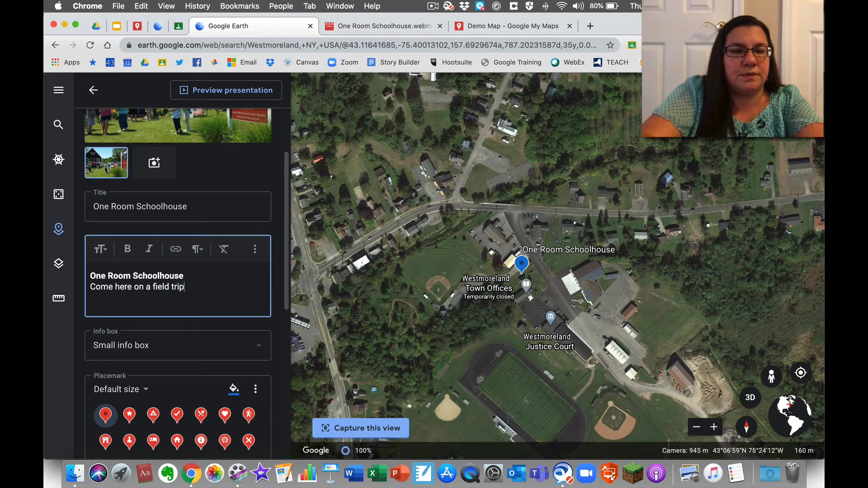
type(". For more info")
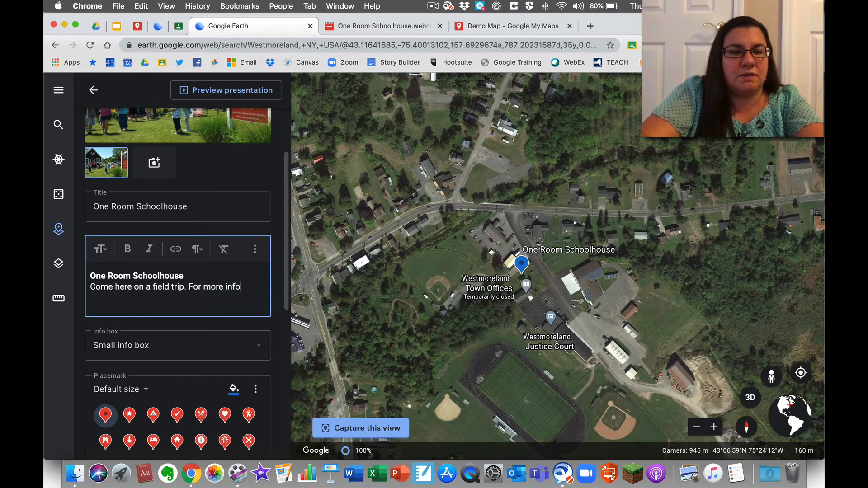
type("rmation, ")
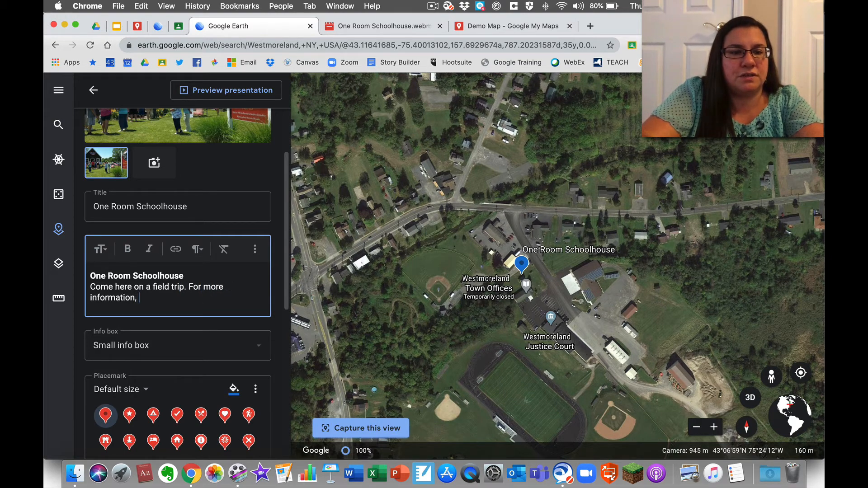
type("visit our website.")
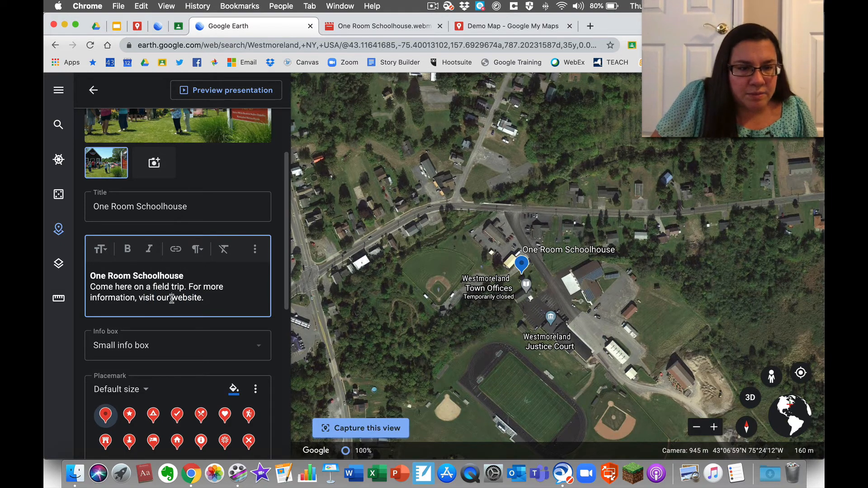
left_click_drag(172, 299, 201, 300)
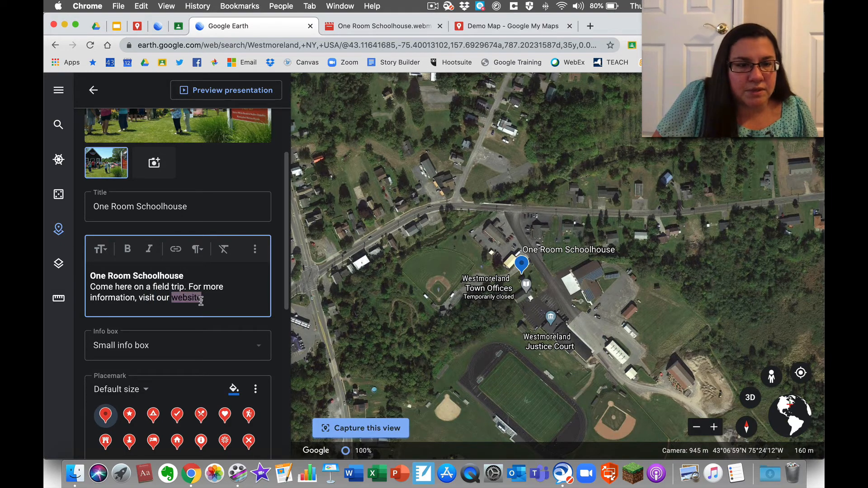
left_click(176, 248)
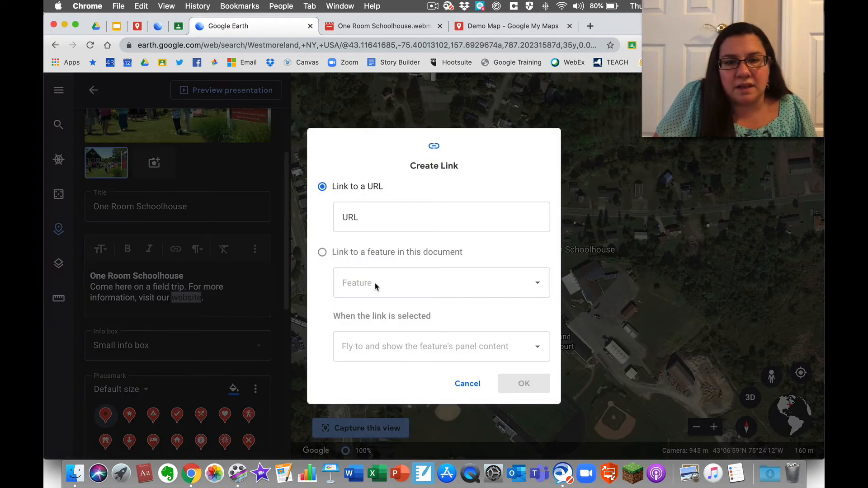
left_click(371, 217)
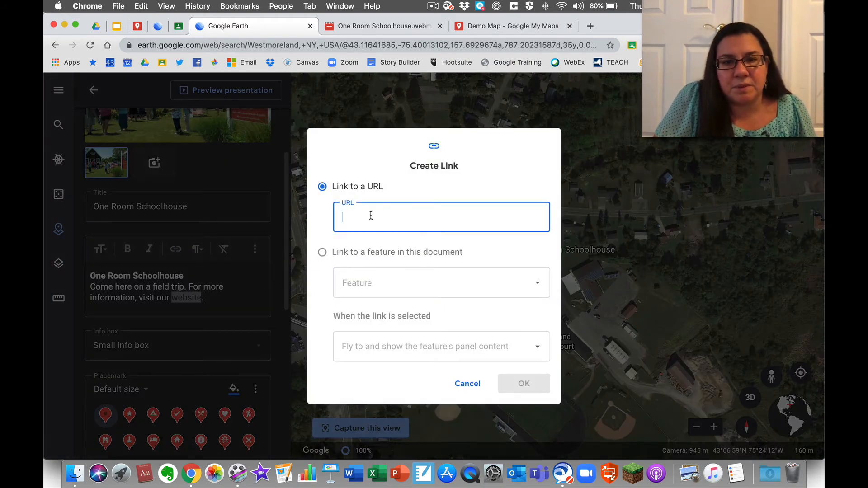
left_click(476, 388)
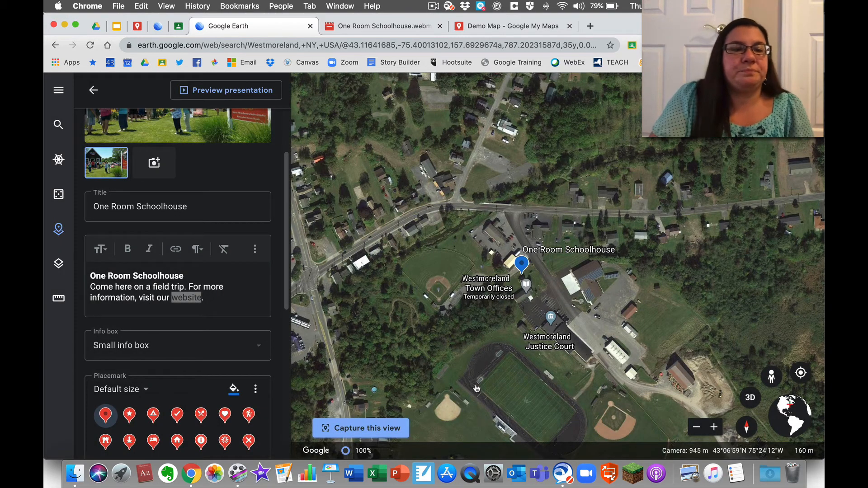
left_click(259, 347)
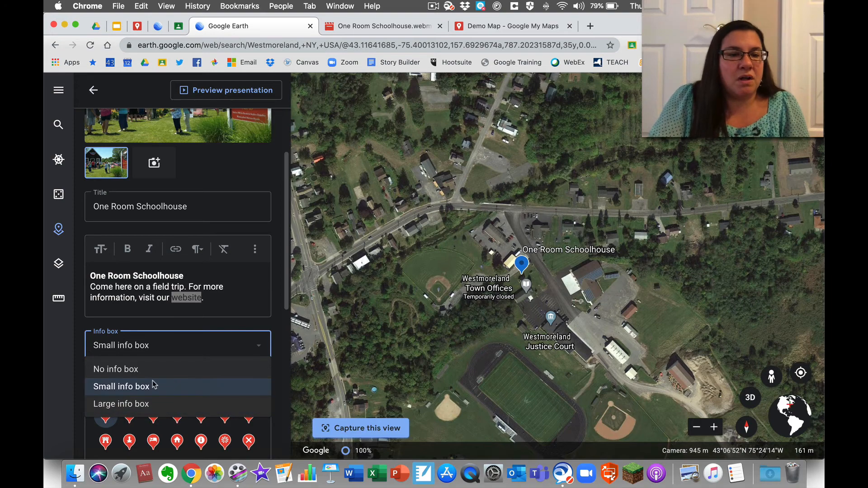
left_click(138, 404)
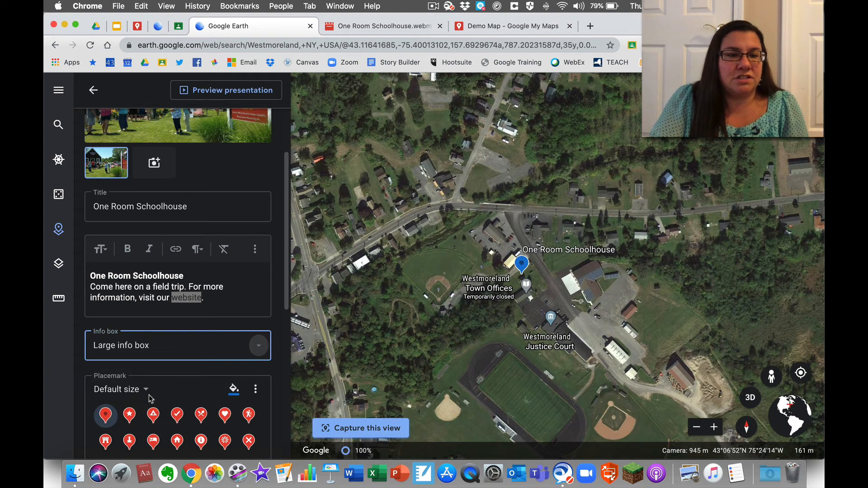
scroll(198, 289, "down", 3)
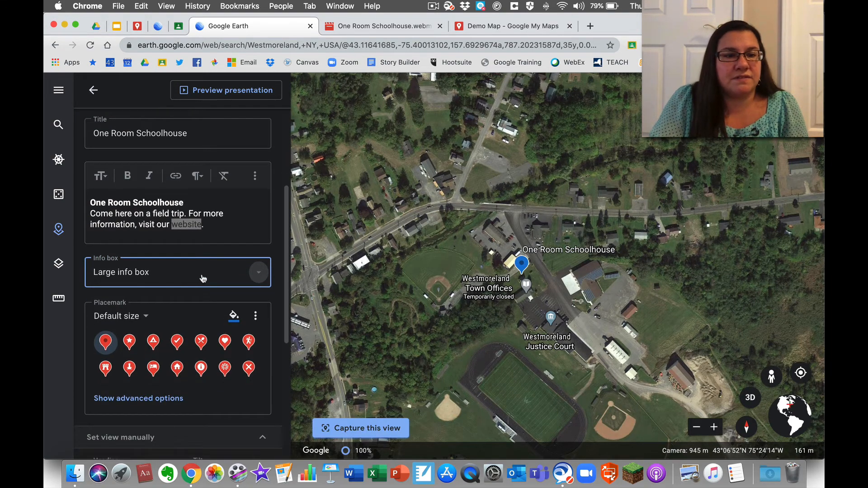
left_click(204, 278)
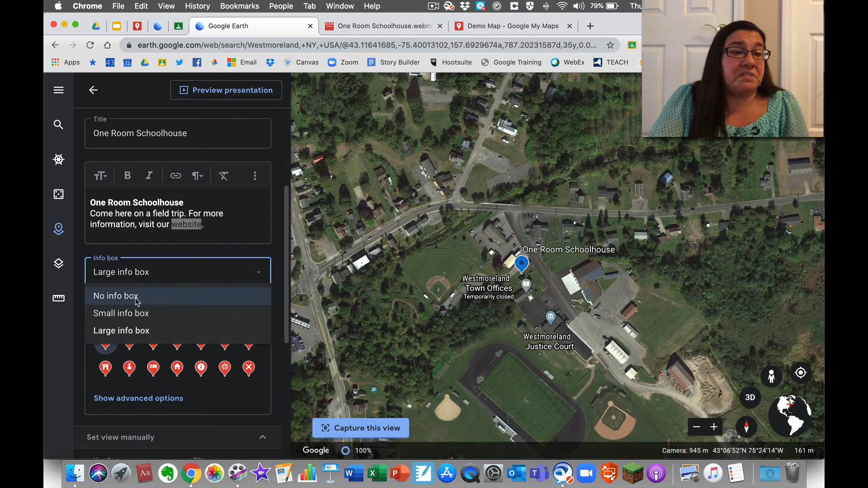
left_click(208, 269)
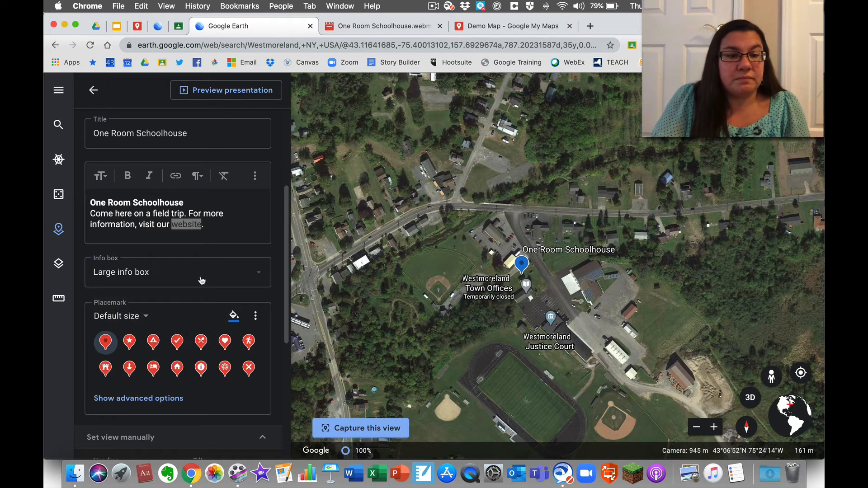
scroll(200, 281, "down", 4)
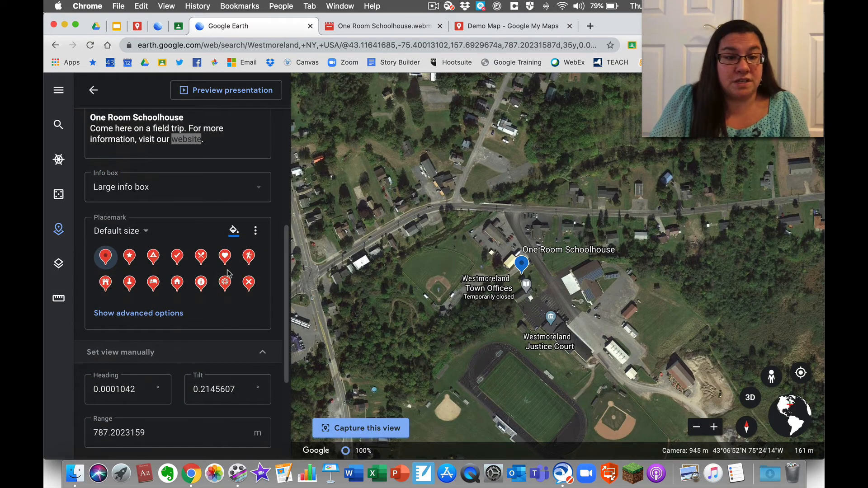
- Set the One Room Schoolhouse label colour and pin colour both to purple
left_click(154, 315)
scroll(155, 318, "down", 3)
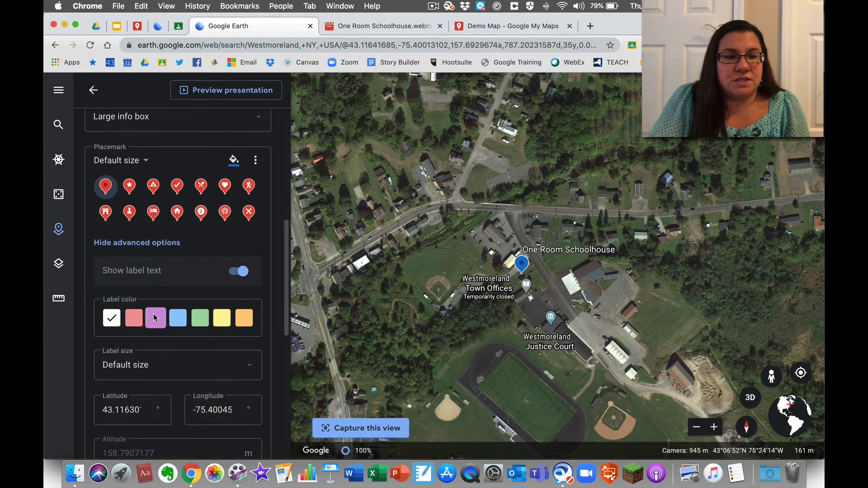
left_click(135, 319)
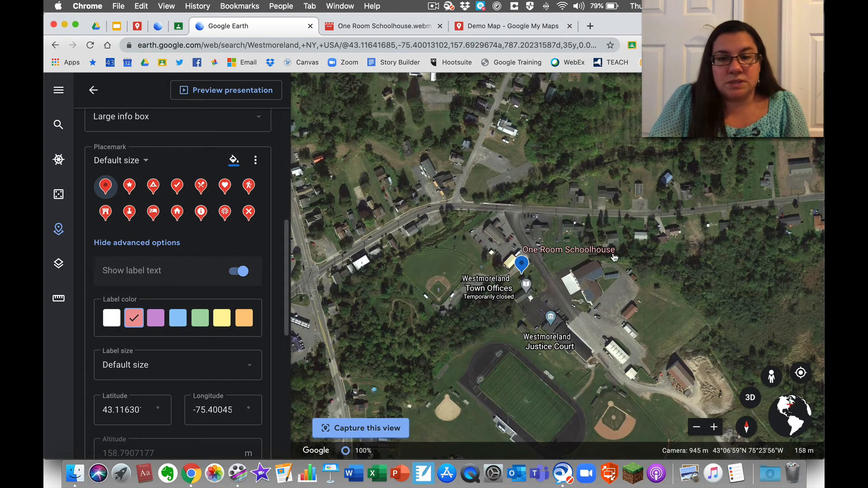
left_click(109, 319)
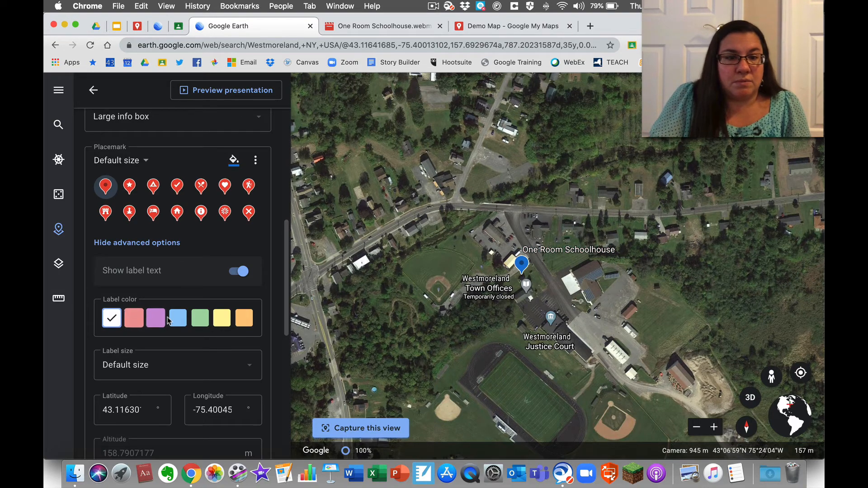
left_click(157, 319)
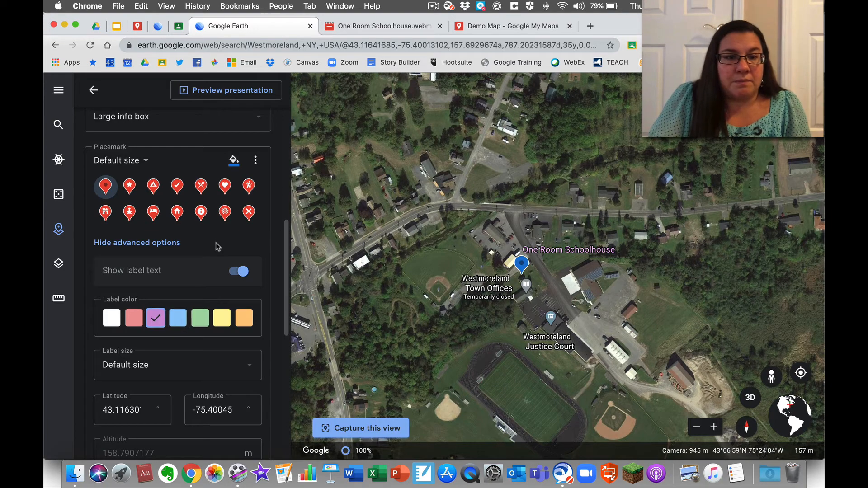
left_click(233, 161)
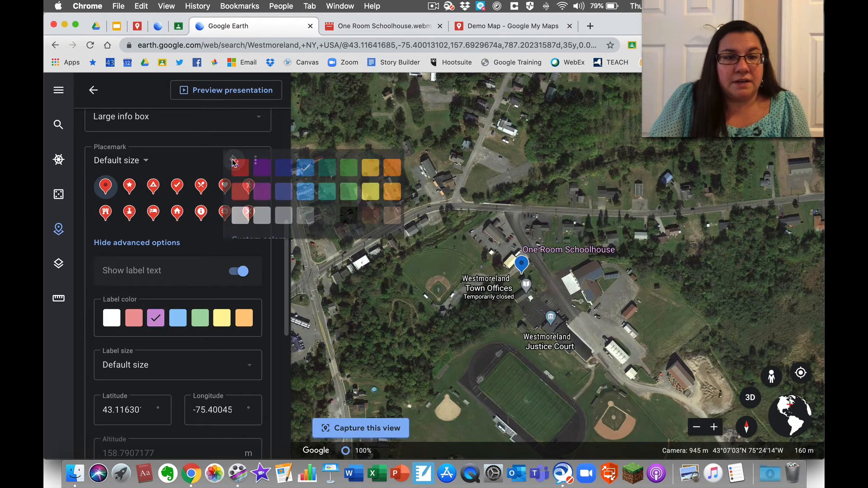
left_click(259, 168)
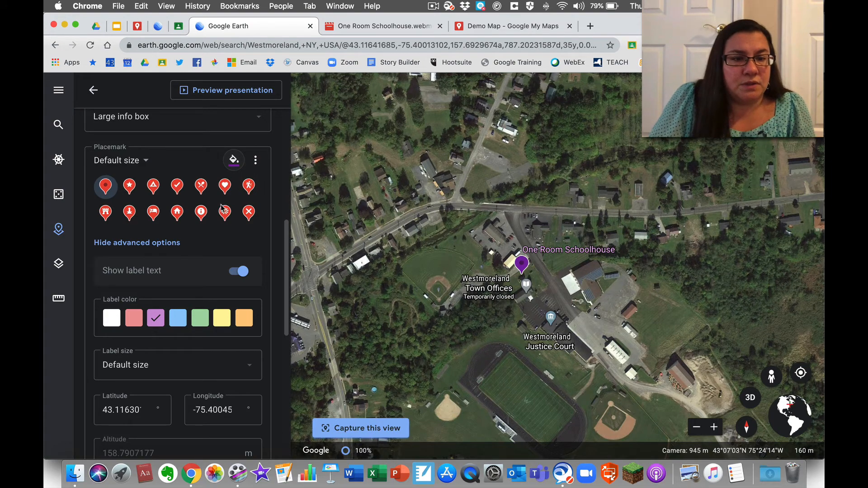
scroll(213, 300, "down", 3)
- Set the One Room Schoolhouse label size to Large
left_click(245, 290)
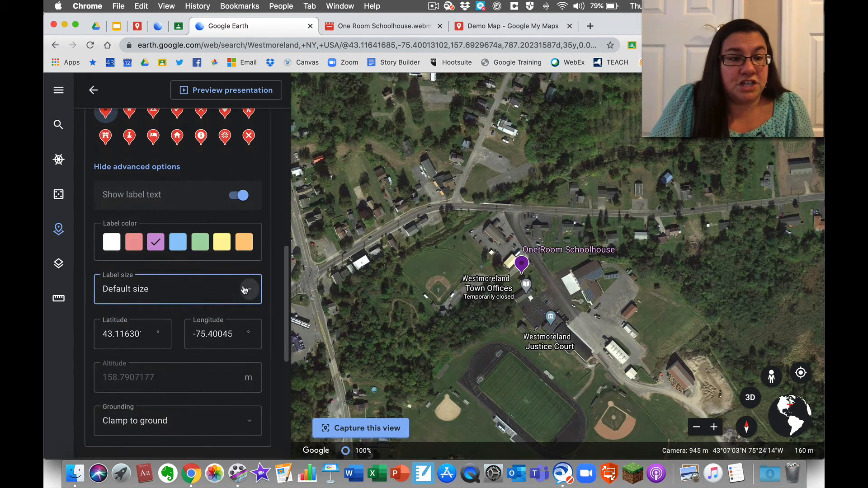
left_click(120, 347)
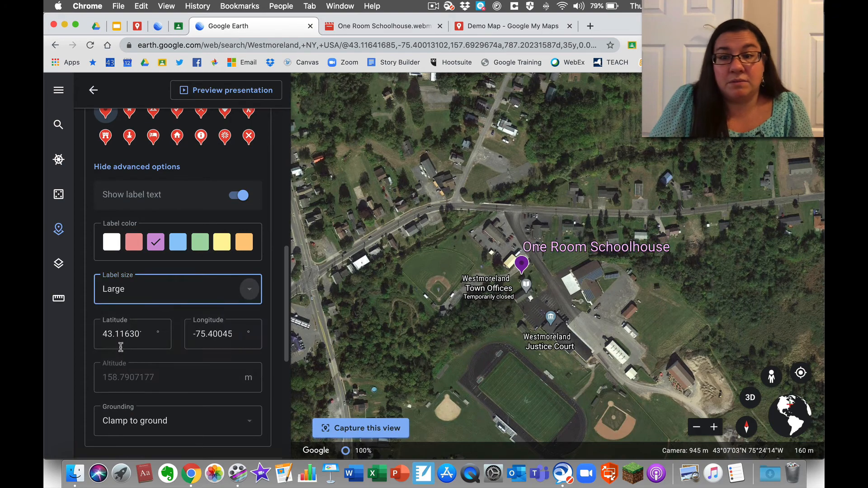
left_click(157, 284)
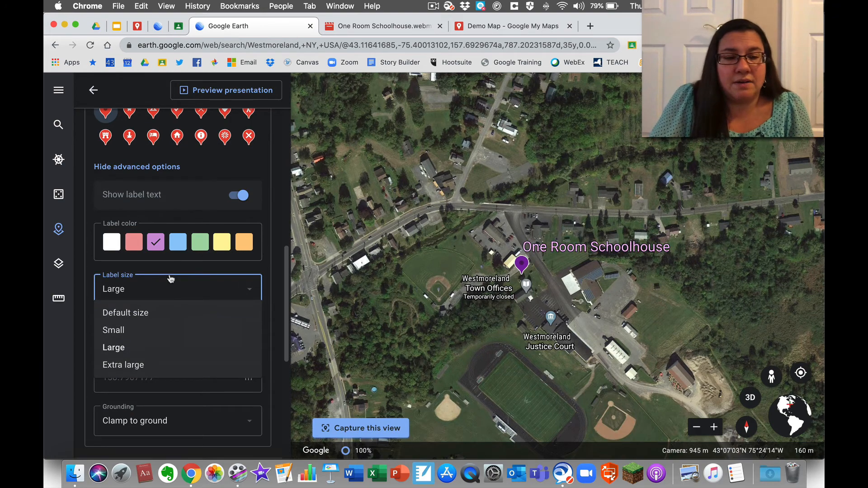
left_click(212, 262)
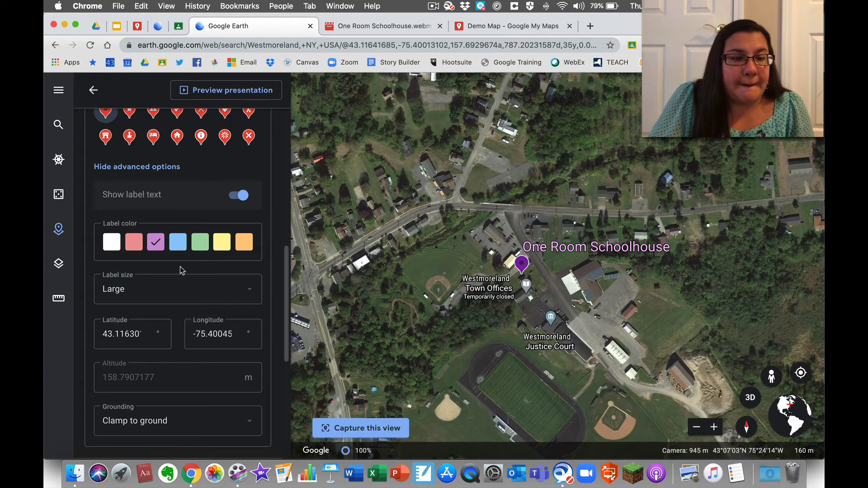
scroll(181, 270, "down", 3)
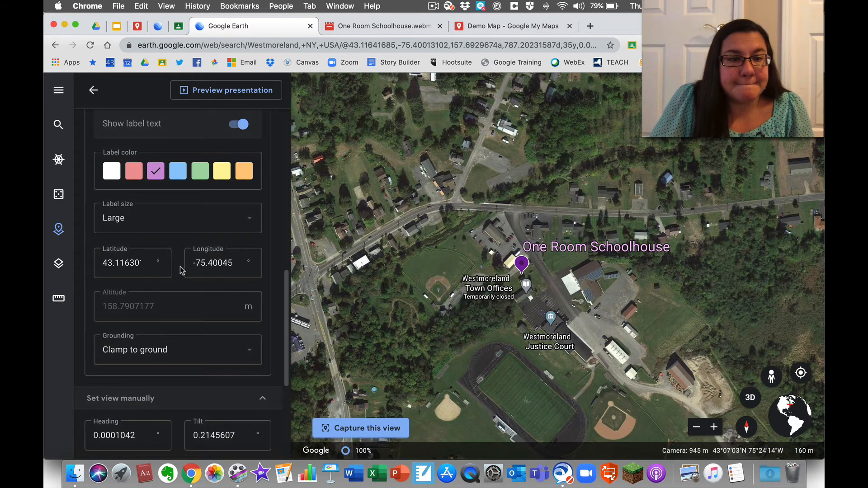
scroll(181, 270, "down", 2)
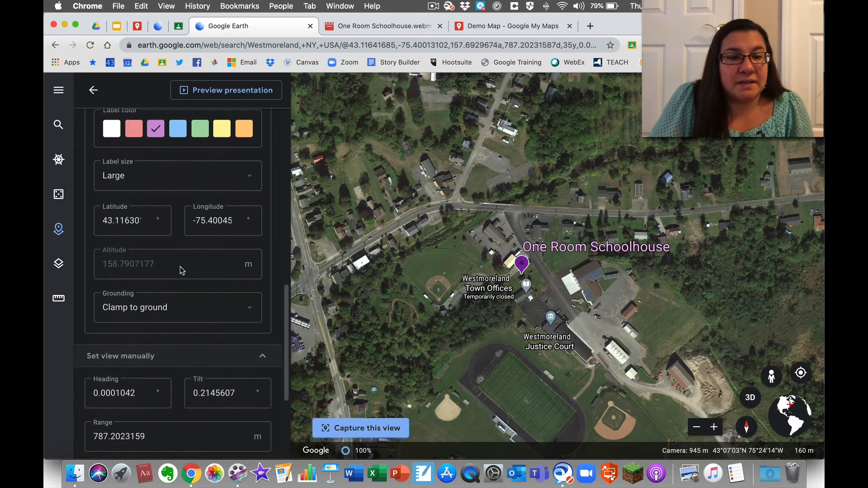
left_click(234, 313)
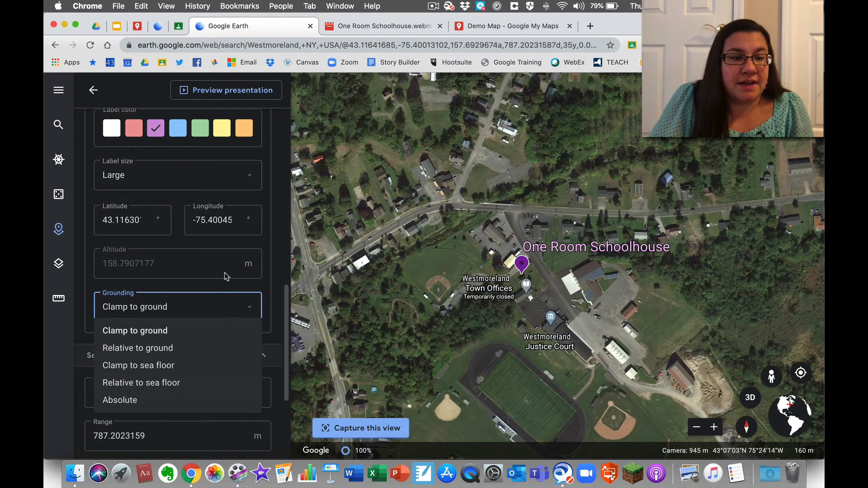
right_click(217, 250)
left_click(203, 205)
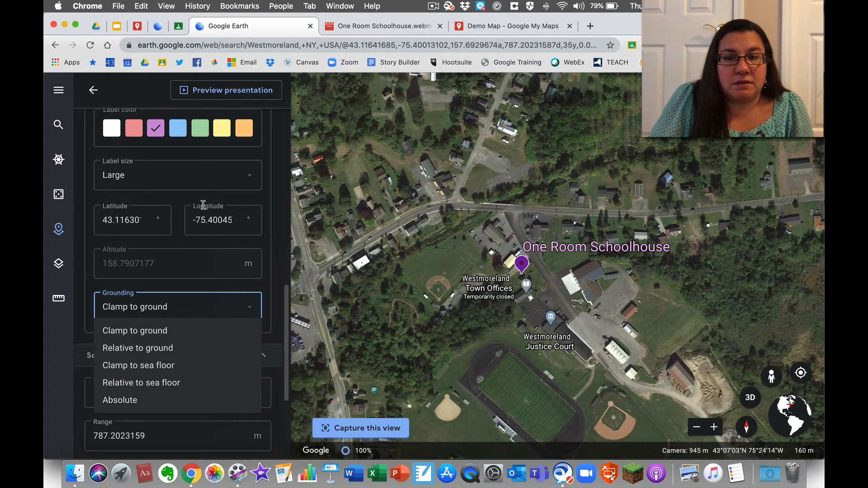
left_click(204, 173)
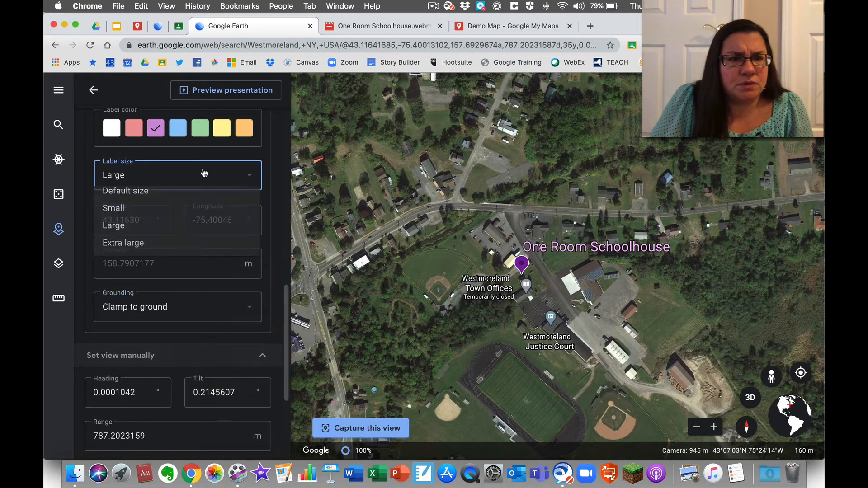
left_click(263, 156)
scroll(228, 163, "up", 5)
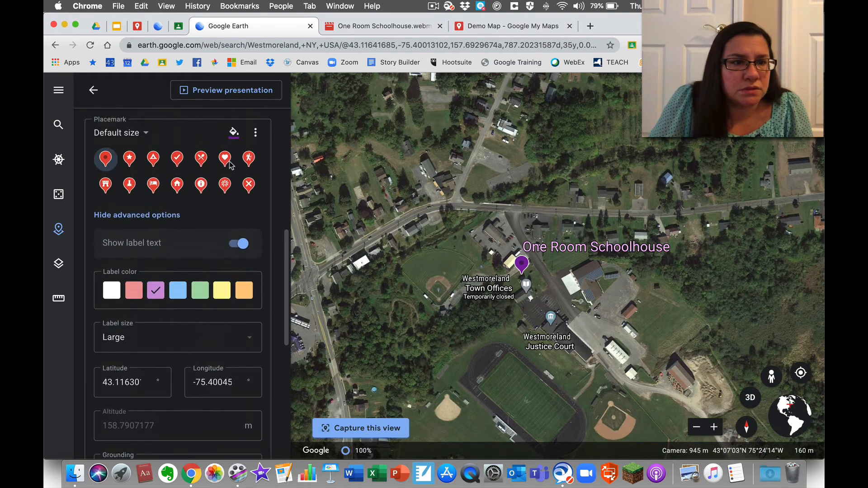
scroll(230, 165, "up", 3)
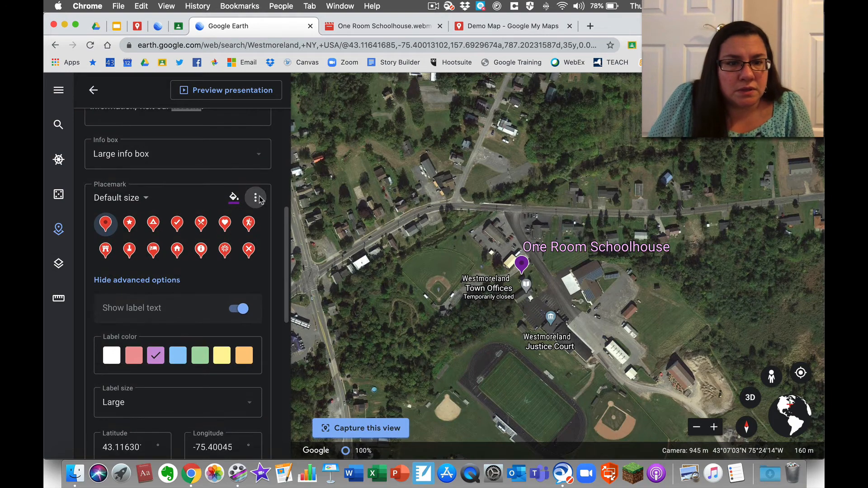
- Replace the placemark pin with the School icon found by filtering for 'school'
left_click(256, 198)
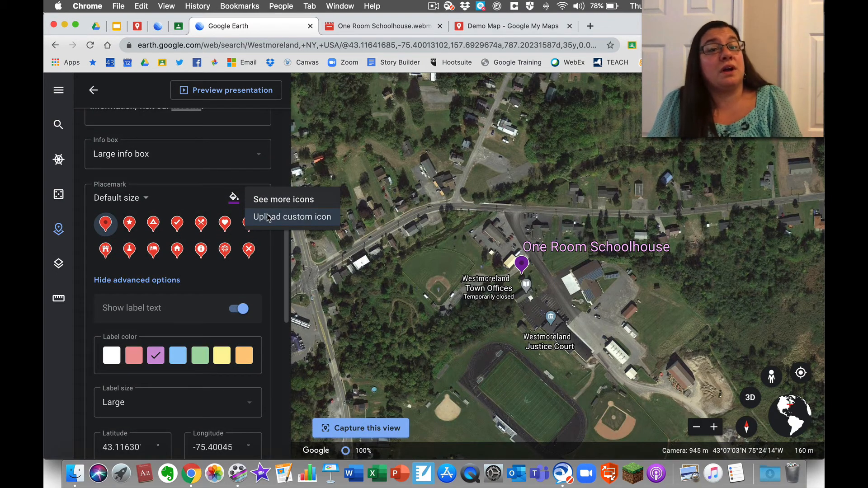
left_click(292, 204)
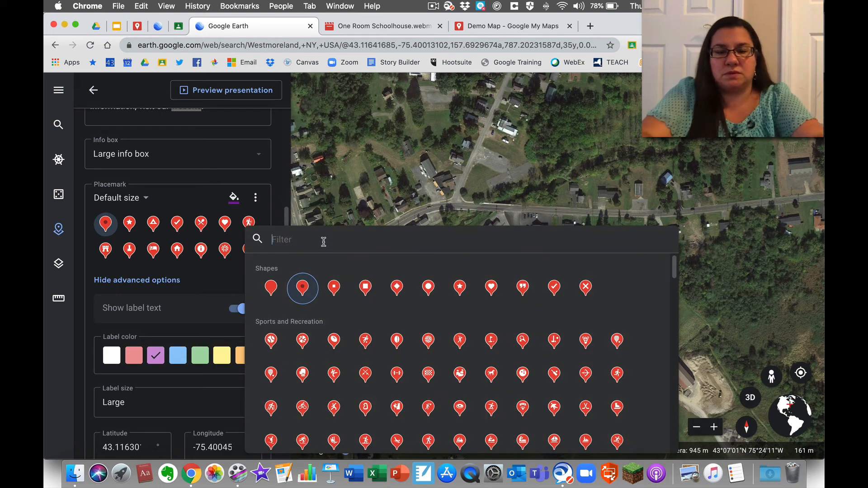
type("school")
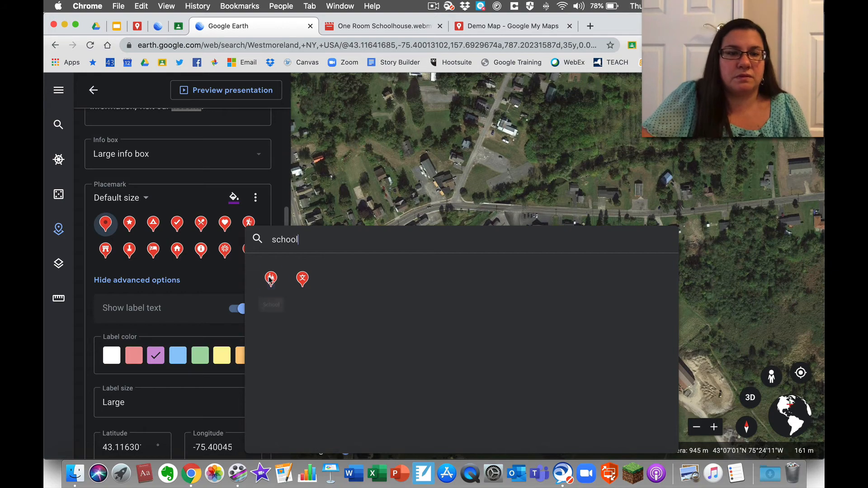
left_click(269, 278)
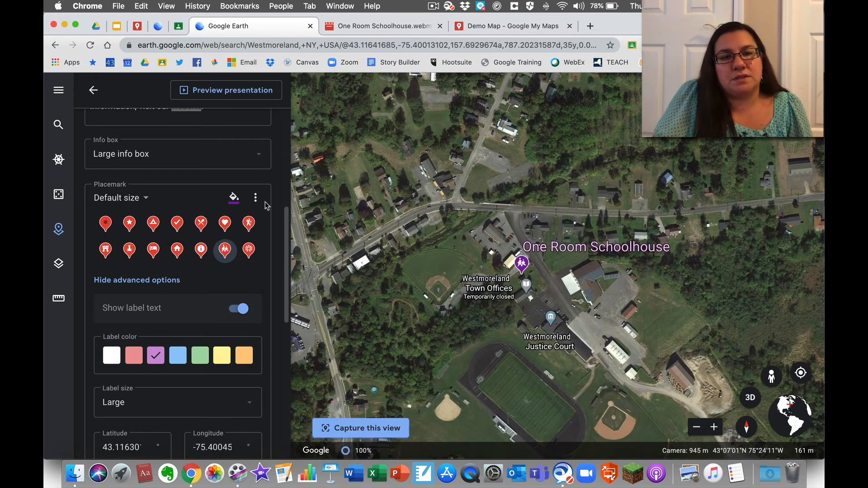
scroll(268, 189, "down", 10)
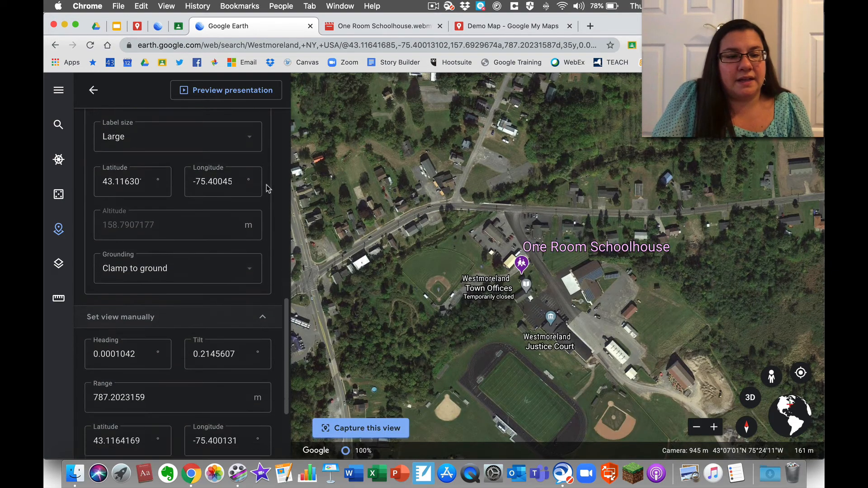
scroll(269, 189, "down", 2)
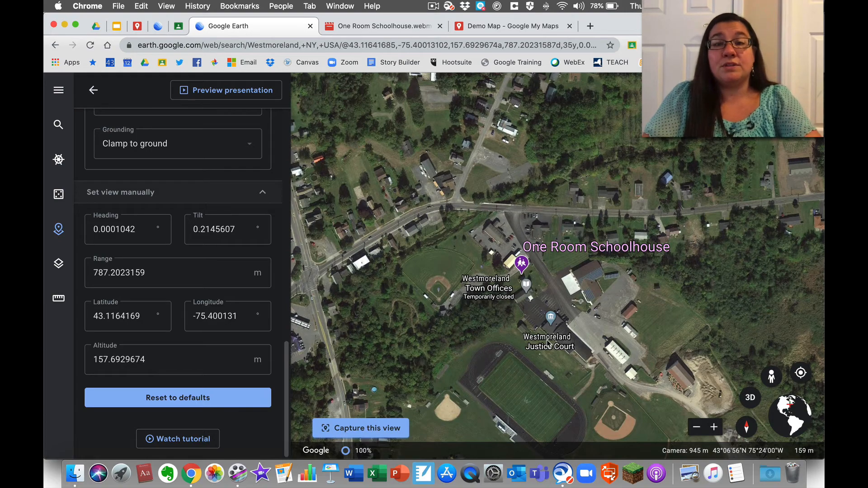
- Tilt the map to 3D and drop into Street View beside the schoolhouse at 100 Station Rd, Westmoreland
left_click_drag(556, 316, 432, 188)
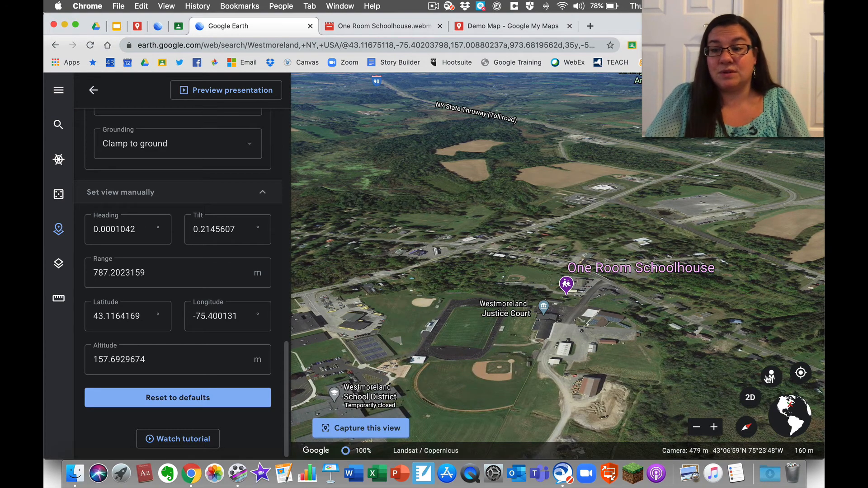
left_click_drag(771, 377, 584, 300)
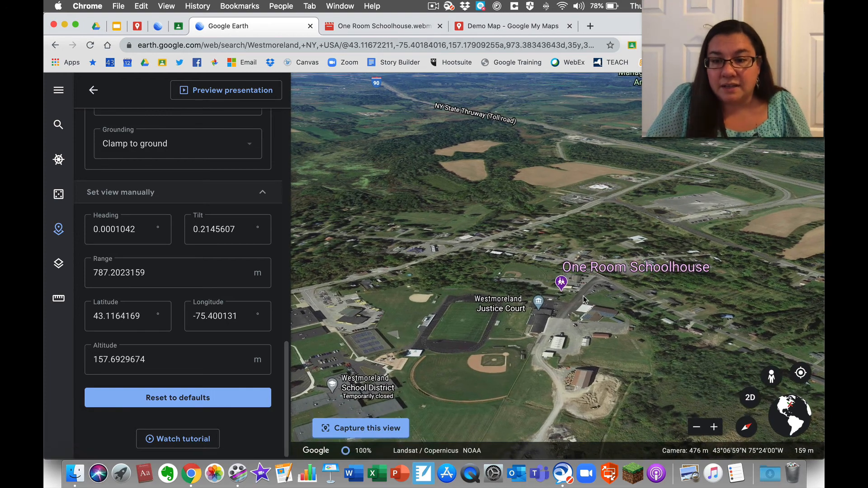
left_click_drag(768, 376, 571, 296)
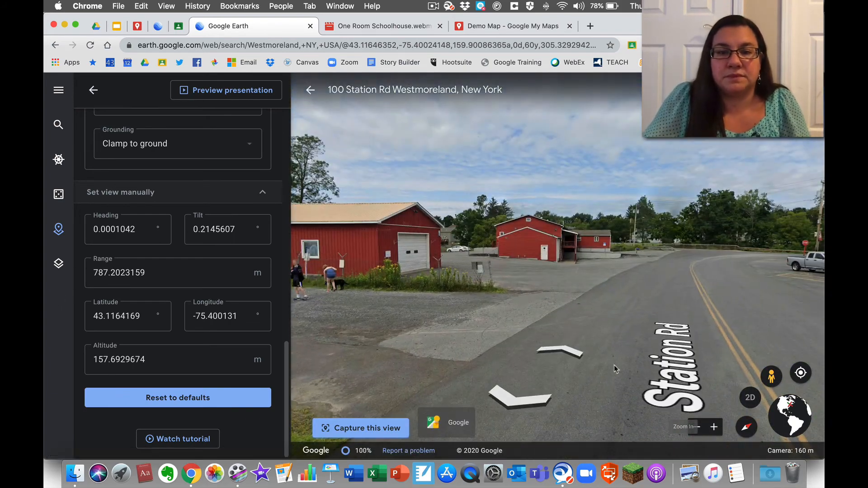
- Turn the Street View toward the schoolhouse, save it as the placemark's view, and return to the project
left_click_drag(707, 265, 821, 287)
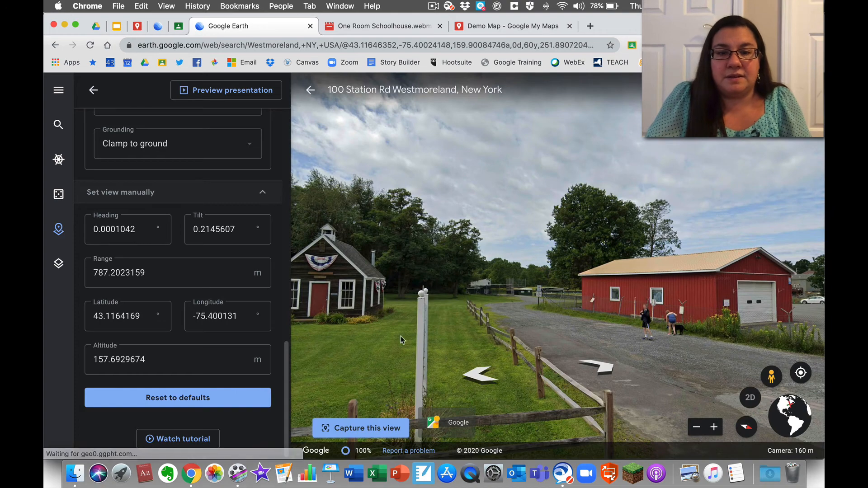
left_click_drag(400, 338, 620, 303)
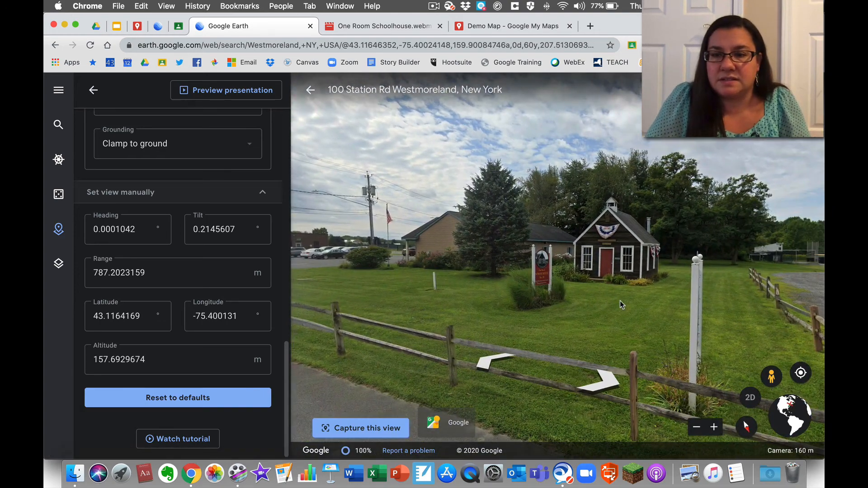
left_click(381, 427)
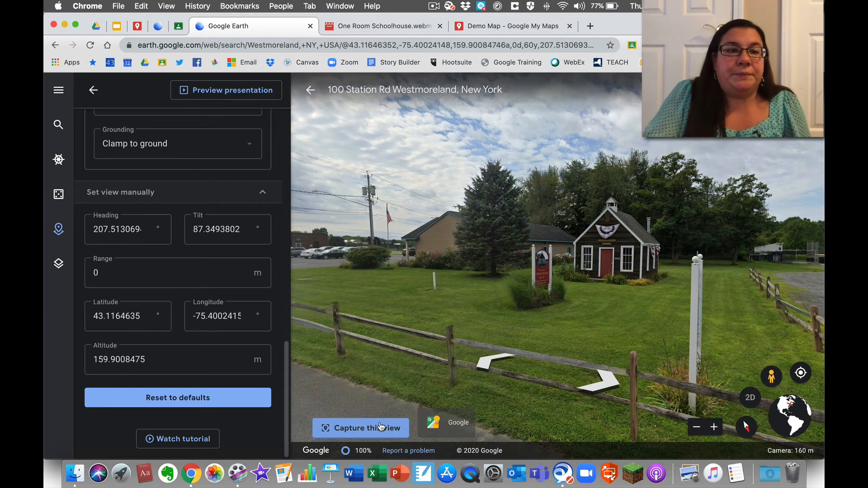
left_click(95, 92)
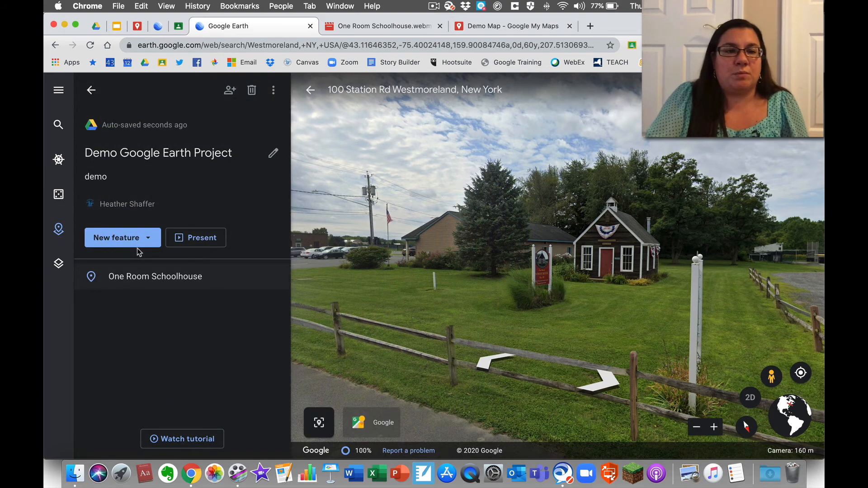
- Switch to the Google Earth Project (webinar) and scroll through its timeline of lived-in places
left_click(158, 28)
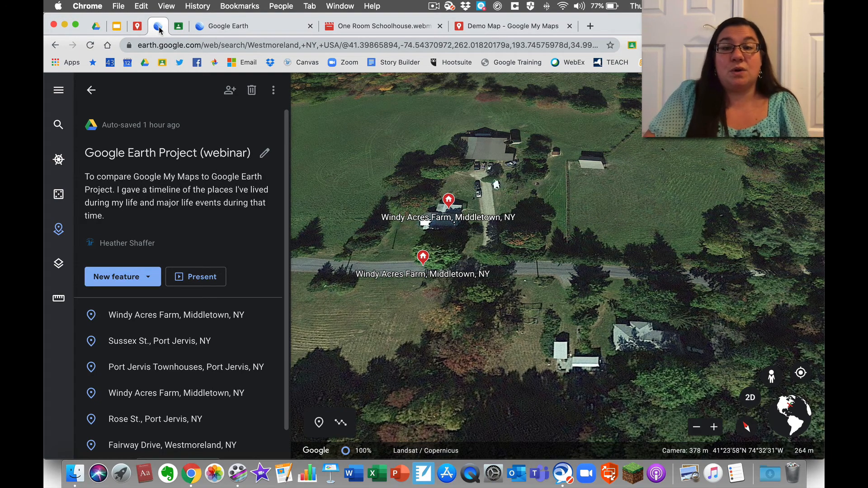
scroll(208, 266, "down", 1)
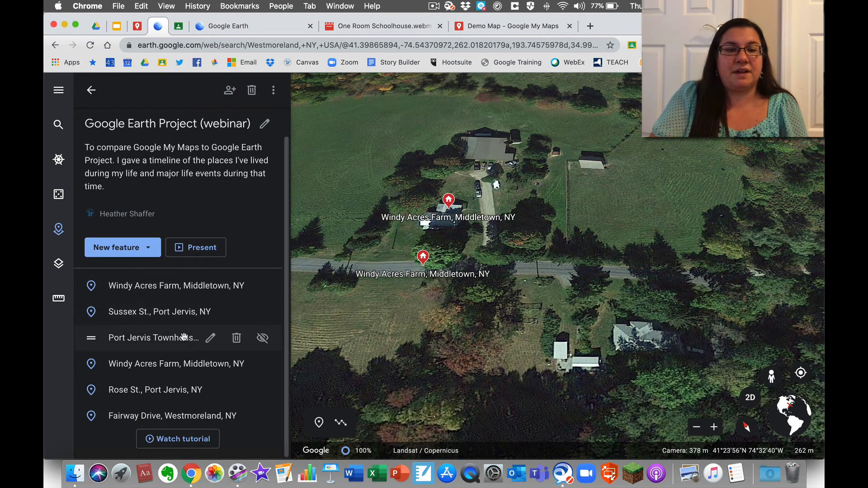
- Present the webinar project, page through the four Windy Acres Farm photos, then advance to Sussex St
left_click(200, 248)
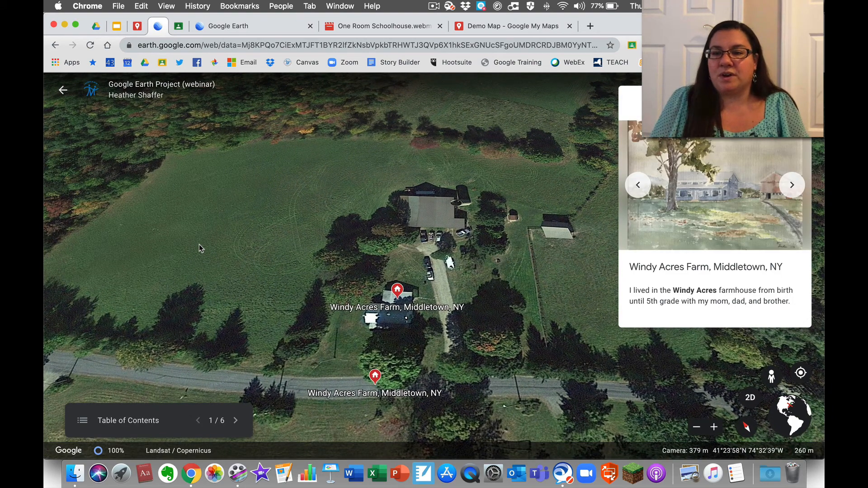
left_click(792, 186)
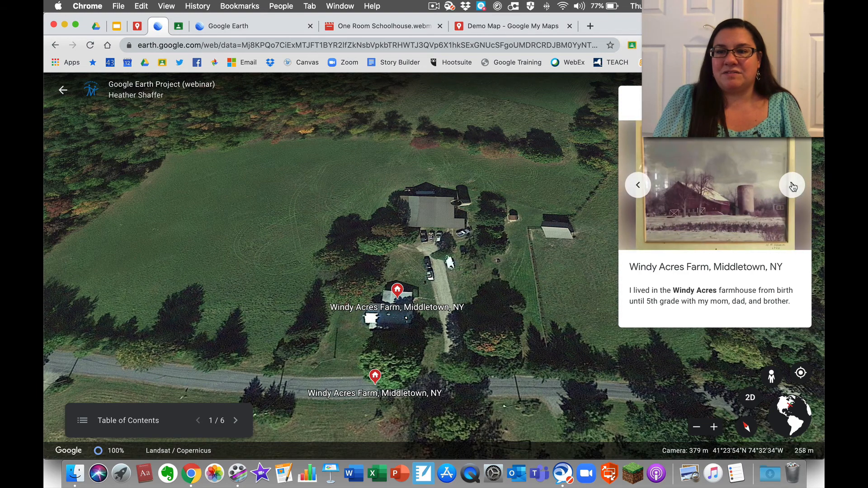
left_click(792, 186)
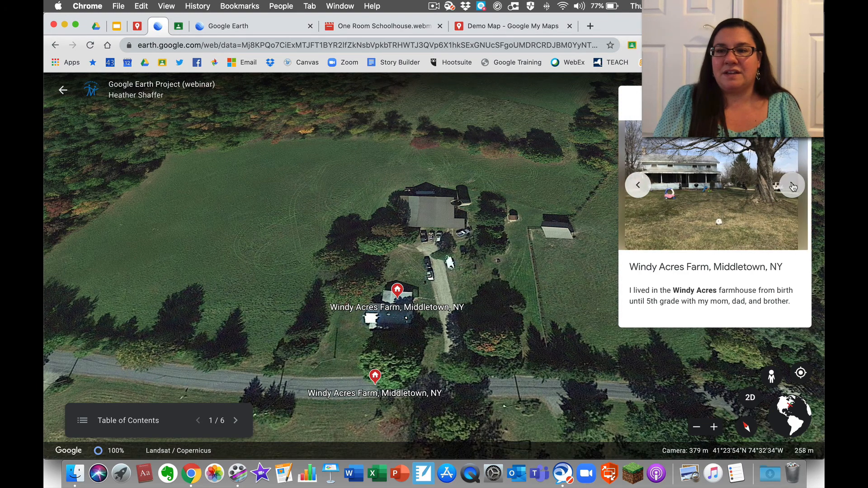
left_click(792, 186)
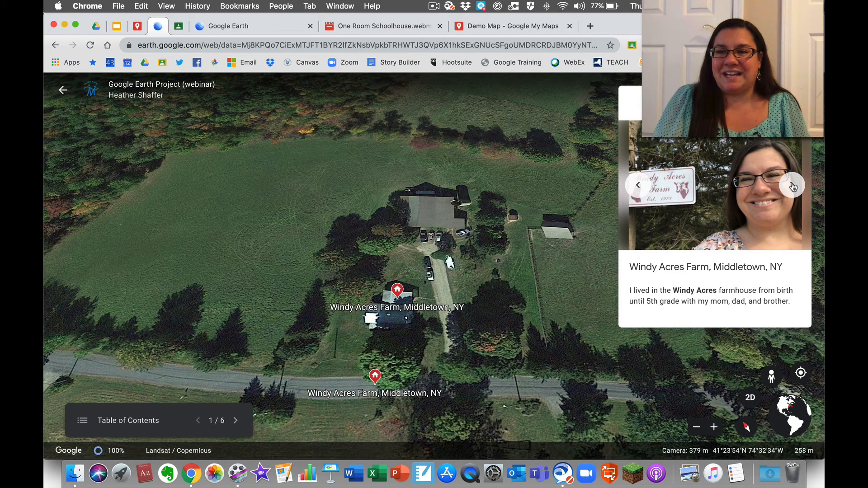
left_click(793, 186)
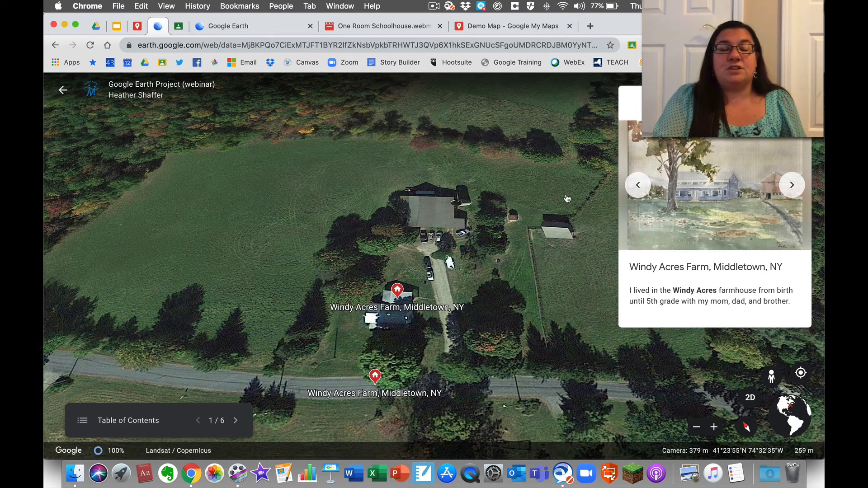
left_click(236, 422)
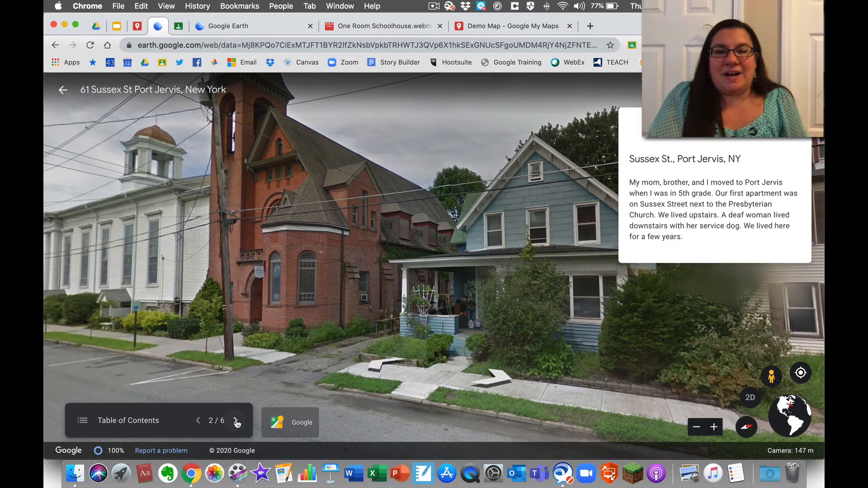
- Advance past Port Jervis Townhouses, Windy Acres Farm and Rose St. to Fairway Drive, view its photos, and exit
left_click(236, 421)
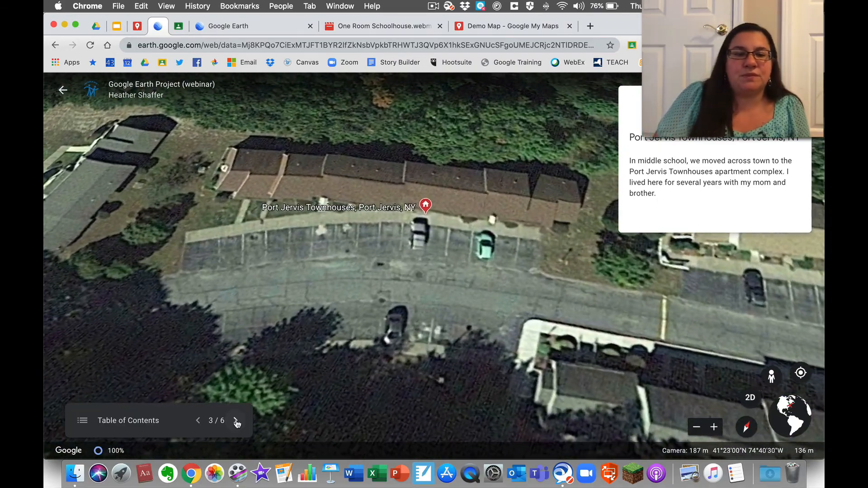
left_click(236, 422)
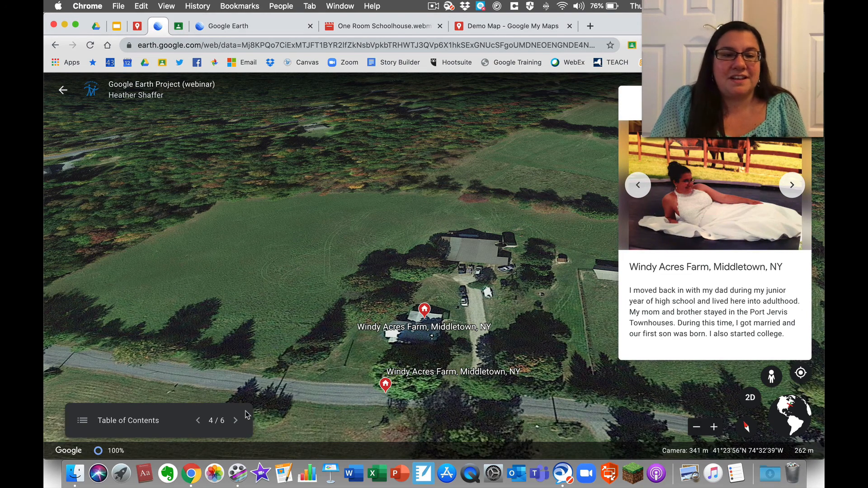
left_click(236, 421)
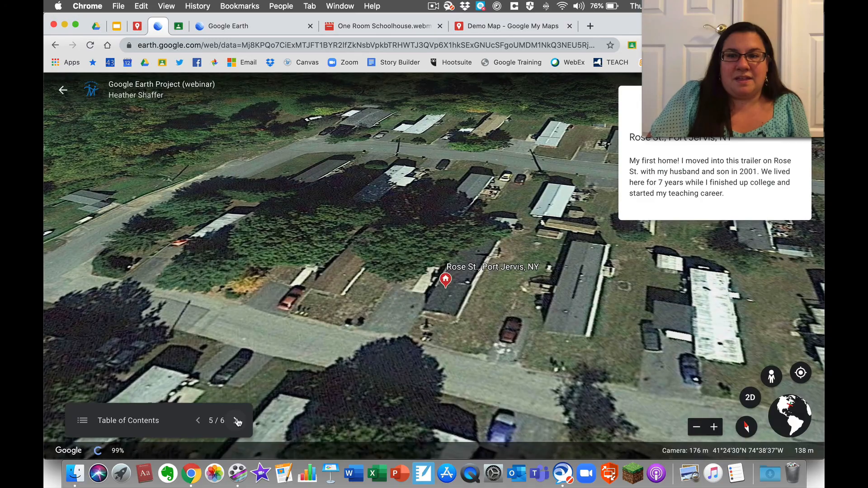
left_click(236, 420)
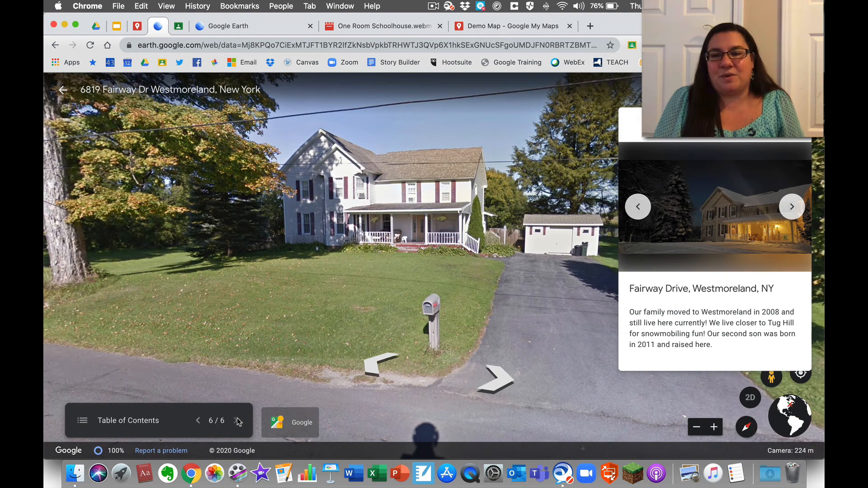
left_click(791, 206)
left_click(791, 206)
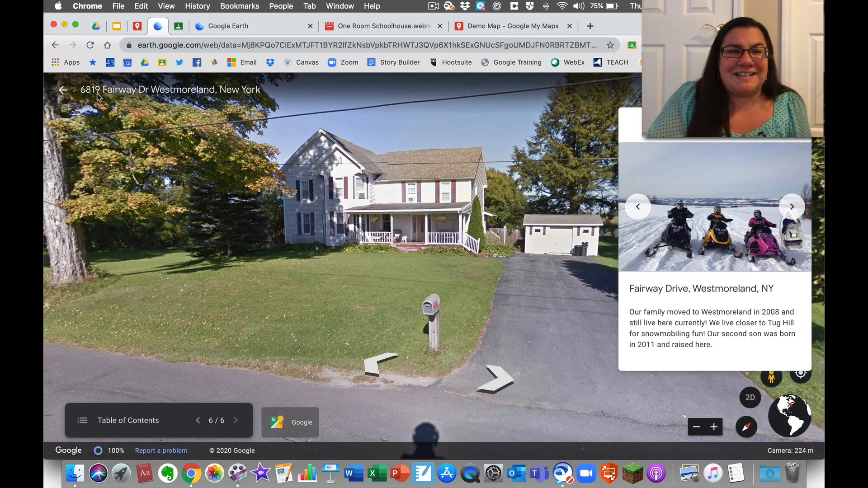
left_click(63, 93)
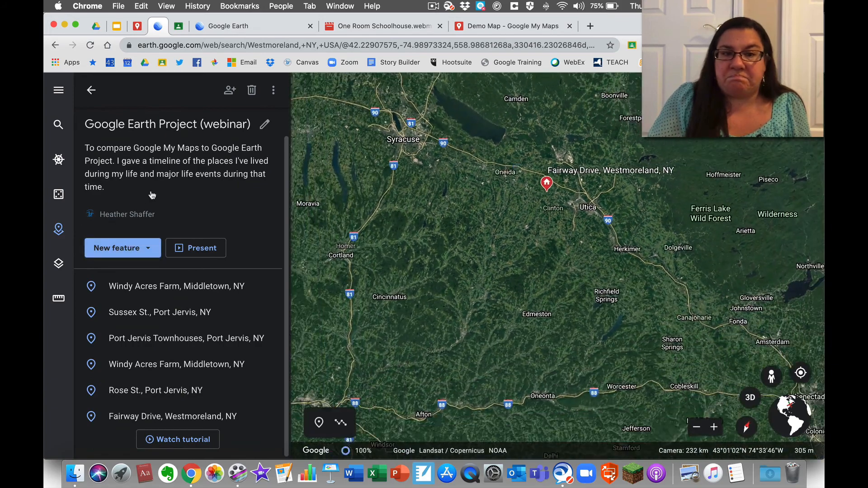
- Check the project's extra options menu, then bring up the webinar project's sharing dialog
left_click(274, 90)
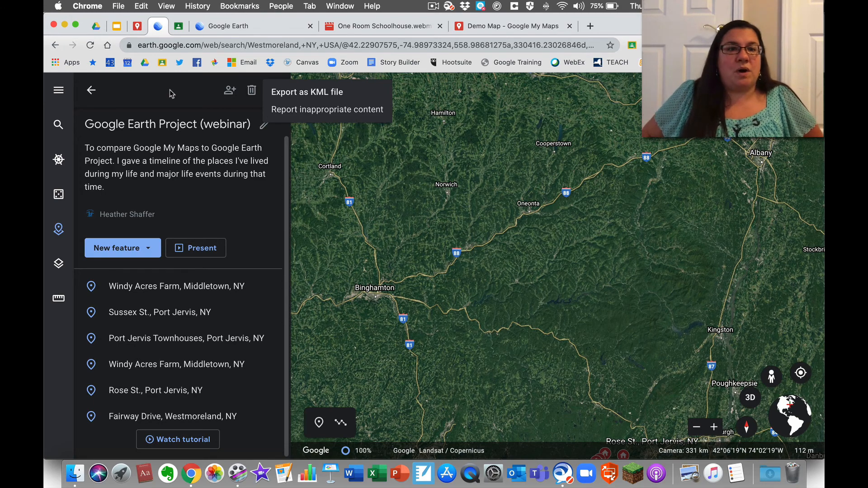
left_click(229, 90)
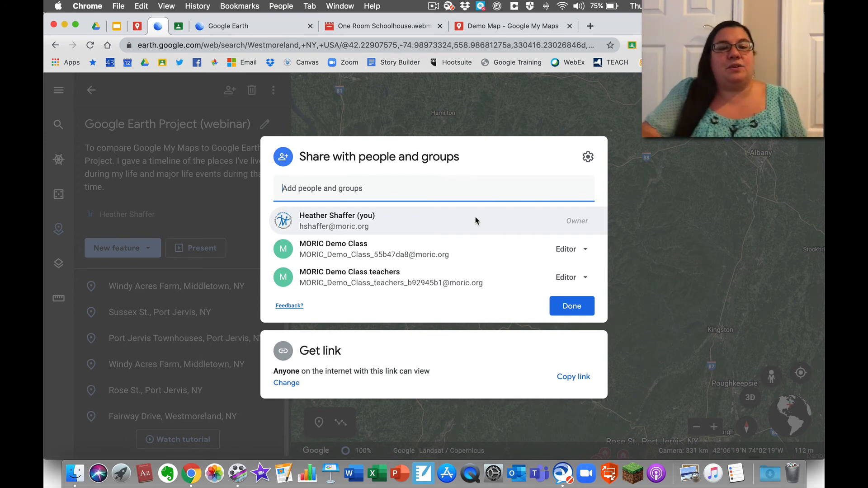
- Confirm anyone with the link can view, close sharing, and restart the presentation at Windy Acres Farm
left_click(330, 355)
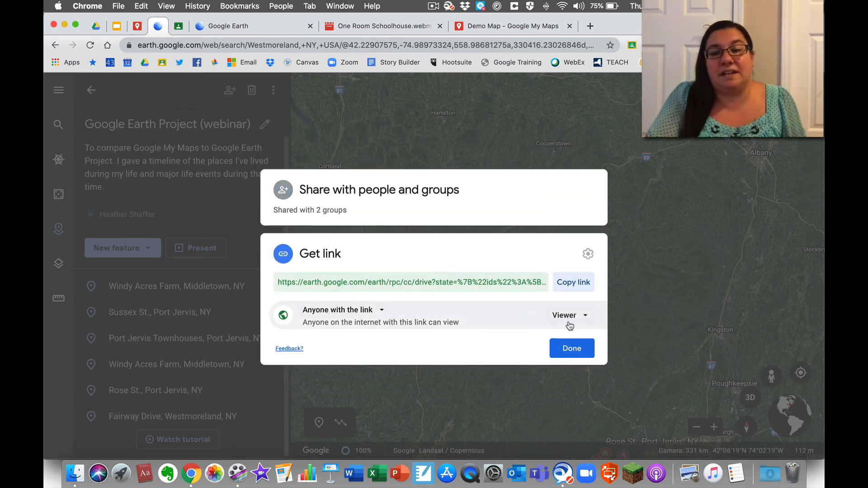
left_click(397, 137)
left_click(210, 247)
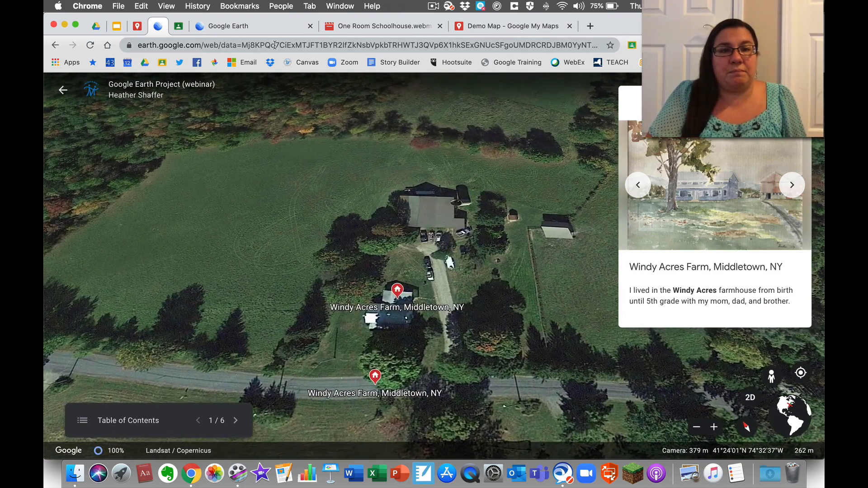
- Select the presentation URL in the address bar, then exit back to the project's list of places
left_click(275, 44)
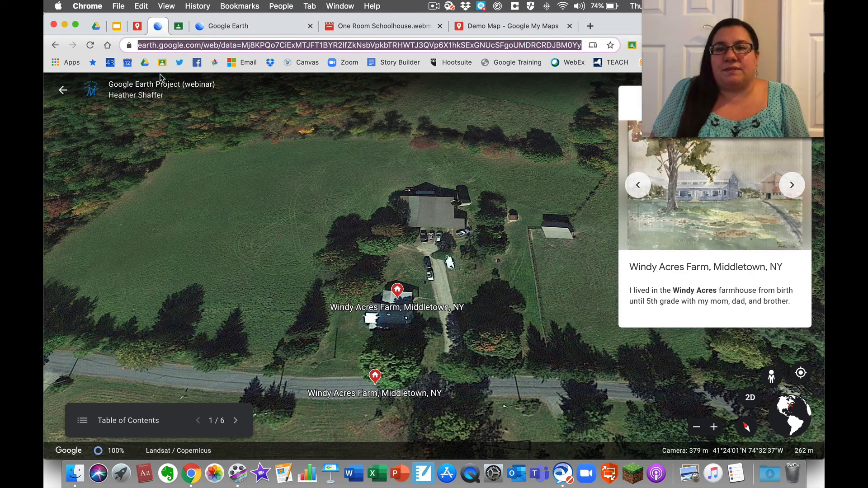
left_click(62, 90)
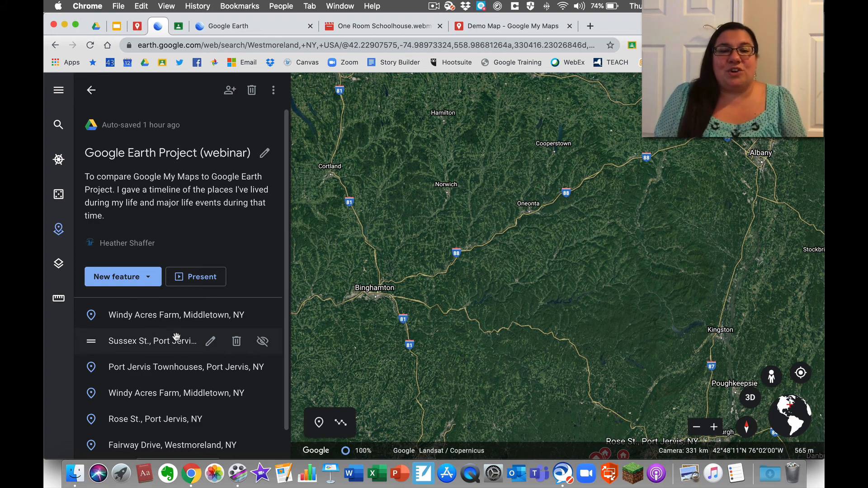
- Return to the My Maps webinar map and open the Train station placemark for editing
left_click(138, 26)
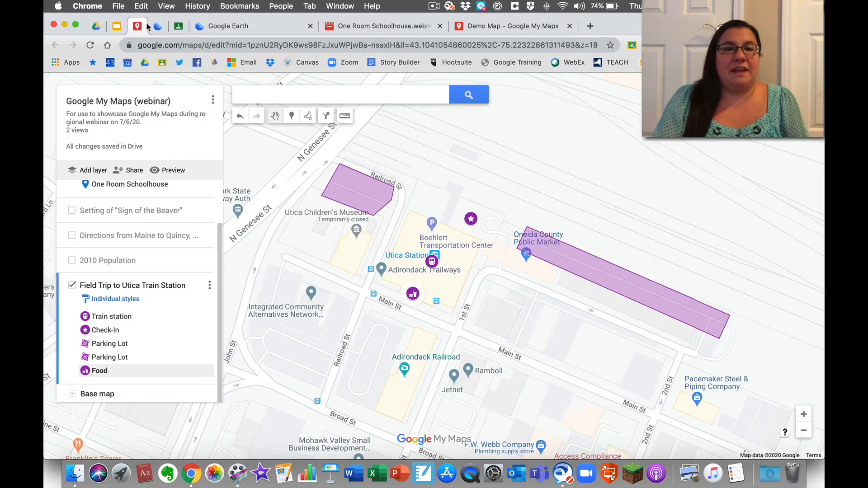
left_click(157, 27)
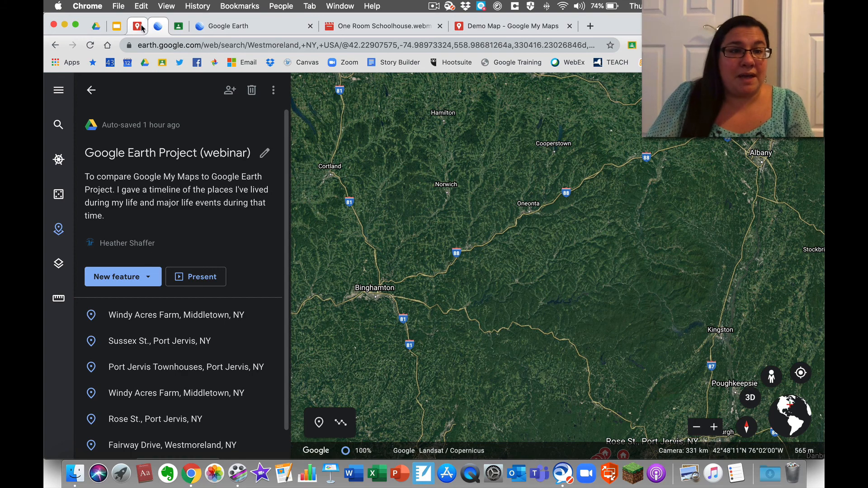
left_click(137, 27)
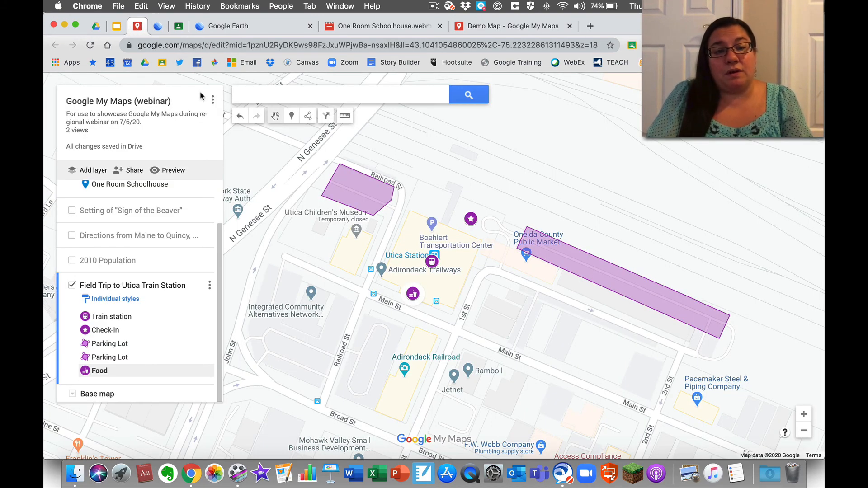
left_click(124, 318)
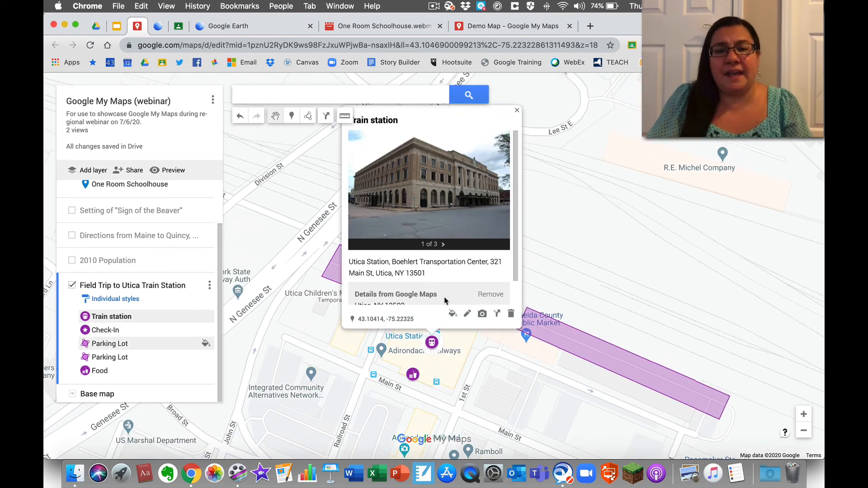
left_click(467, 313)
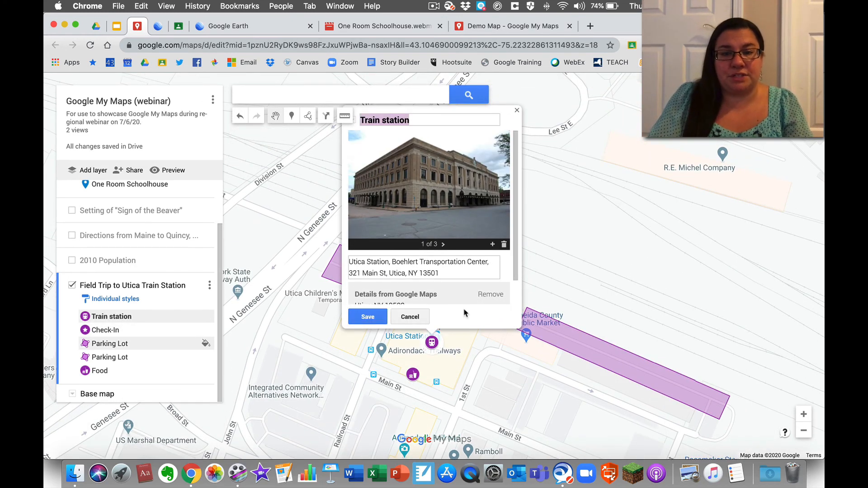
- Add two blank lines below the Utica Station address in the placemark's description
scroll(444, 244, "down", 1)
left_click(444, 241)
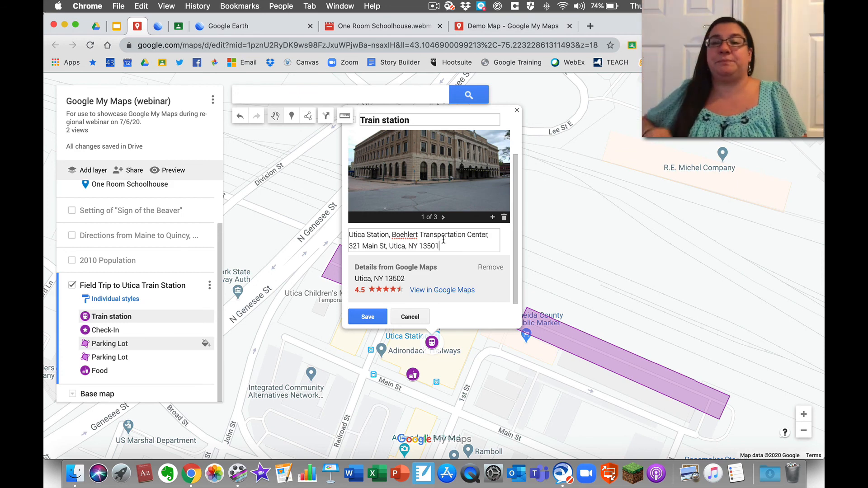
key("Escape")
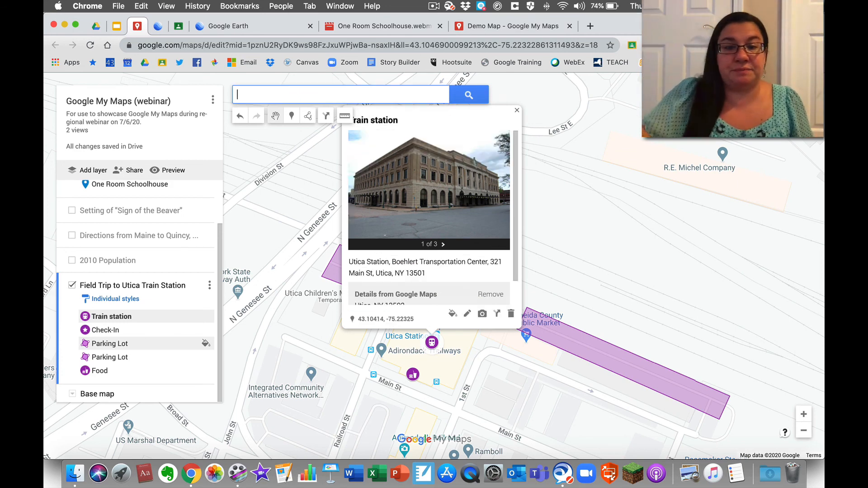
left_click(467, 313)
left_click(461, 270)
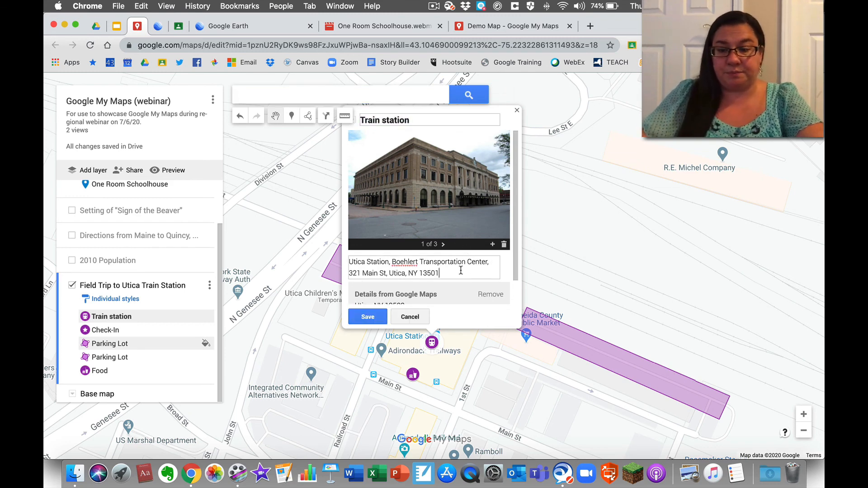
key("Return")
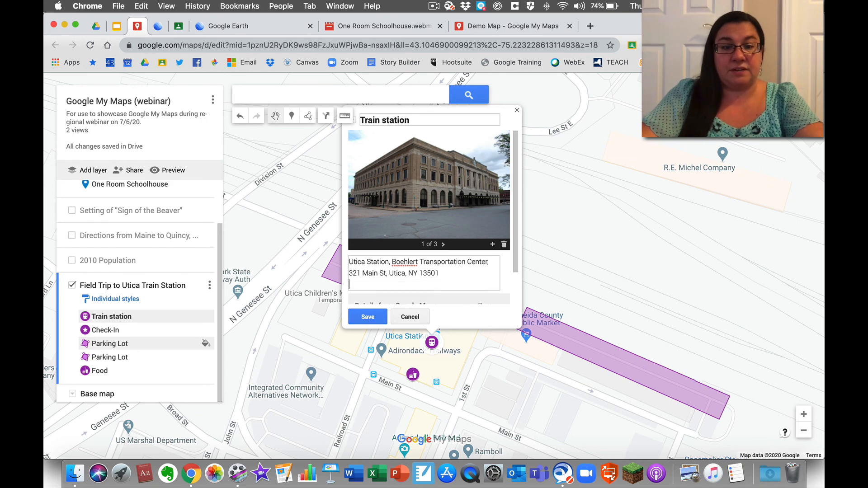
key("Return")
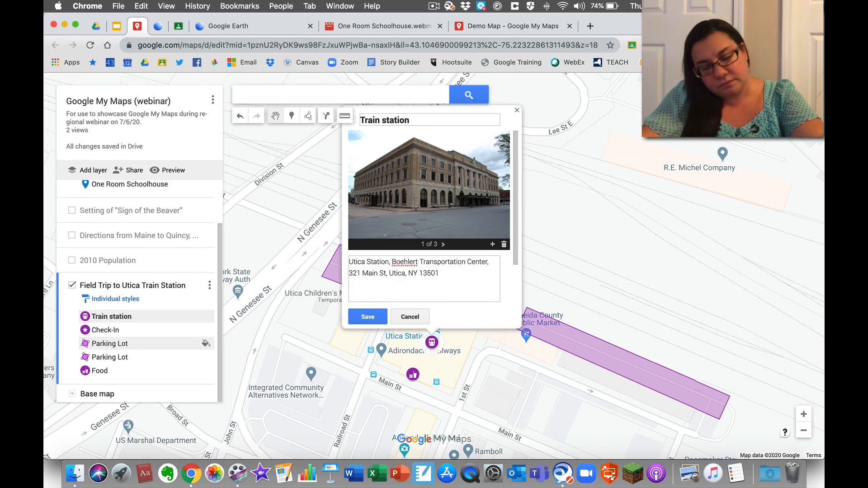